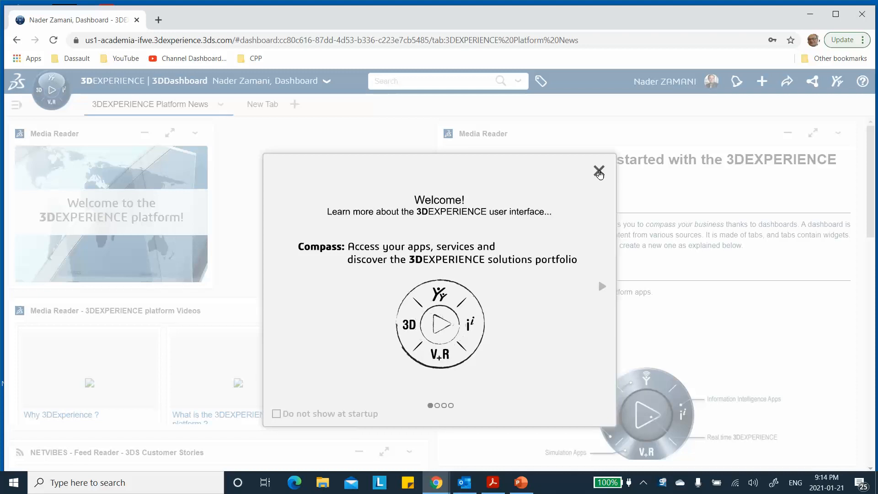
# Step: Launch Part Design from the 3DDashboard compass and dismiss the welcome windows and the Make Service panel
pyautogui.click(599, 172)
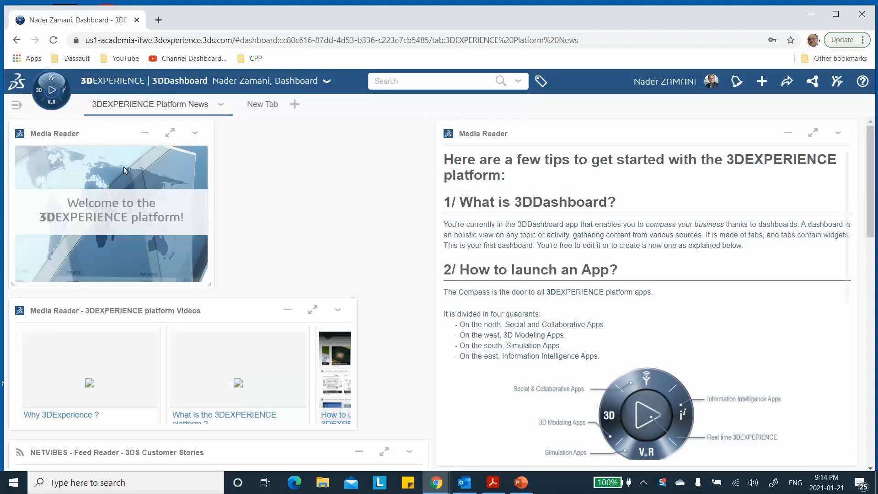
pyautogui.click(50, 104)
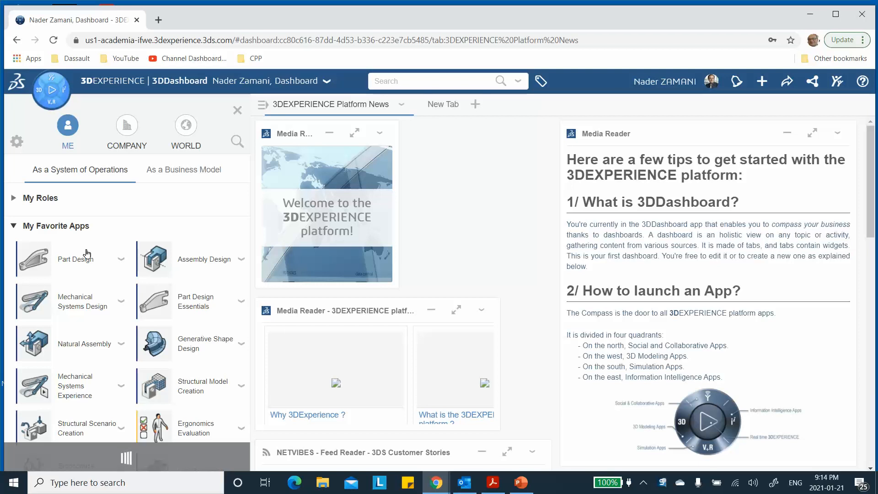
pyautogui.click(87, 254)
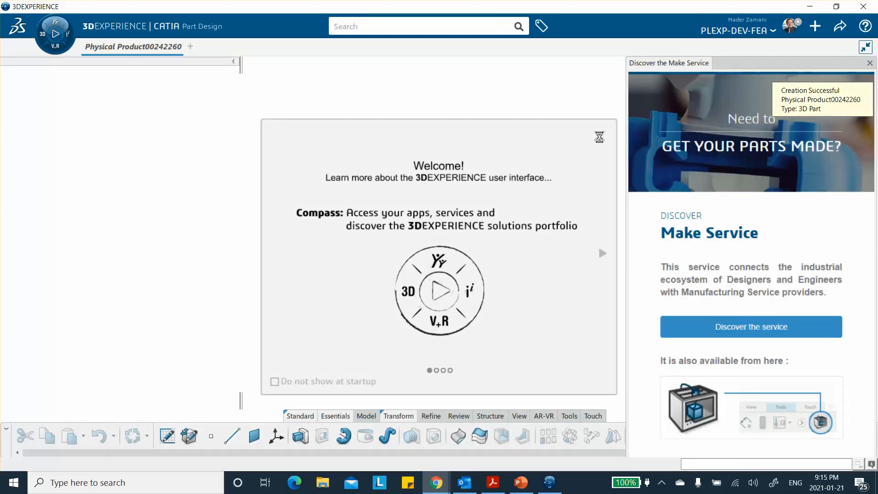
pyautogui.click(599, 137)
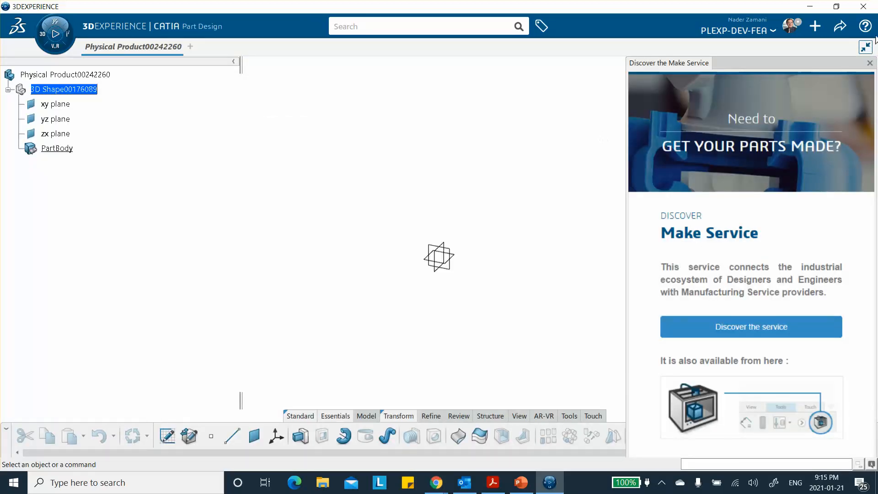
pyautogui.click(869, 63)
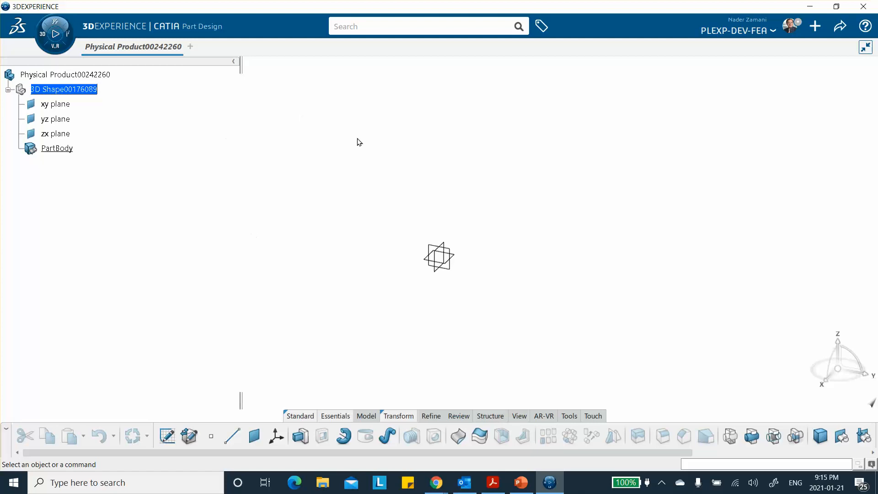
pyautogui.click(662, 483)
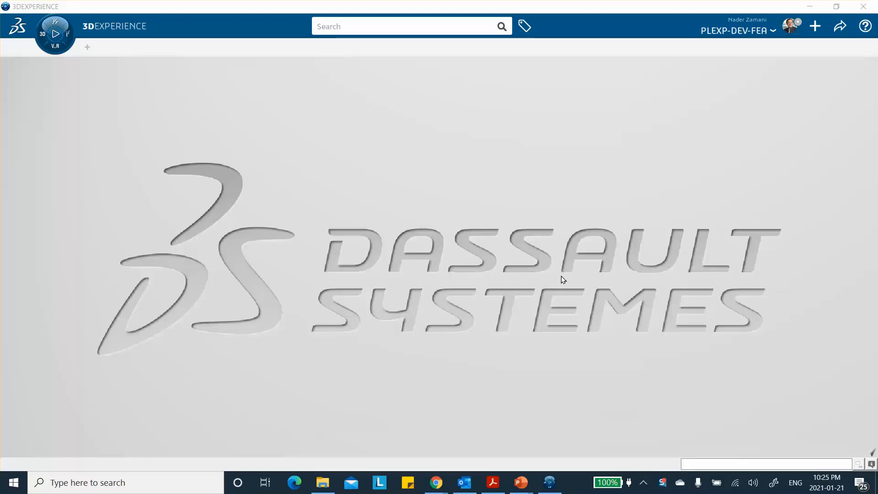
# Step: Create a new physical product in Assembly Design and insert a new 3D Part under it
pyautogui.click(52, 46)
pyautogui.click(185, 212)
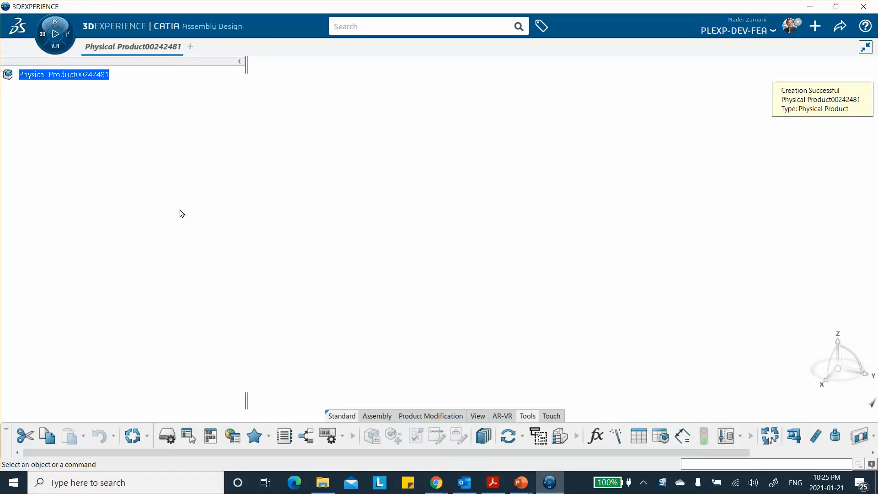
pyautogui.rightClick(60, 76)
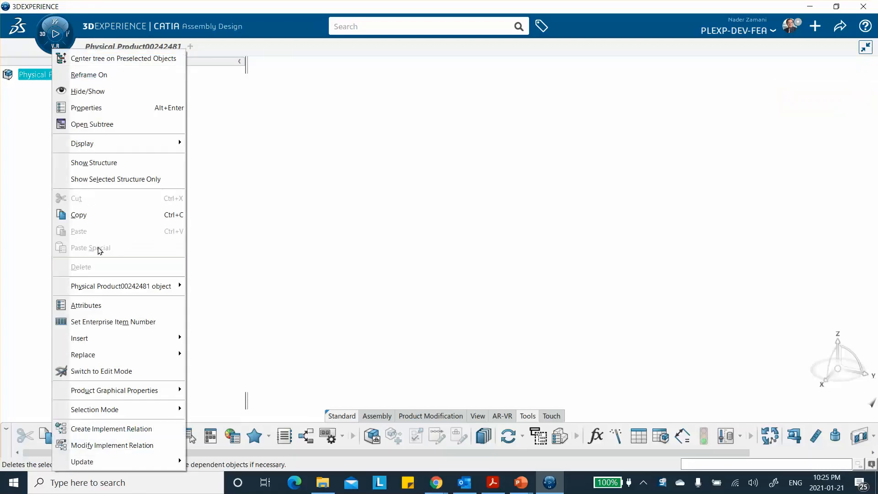
pyautogui.moveTo(127, 338)
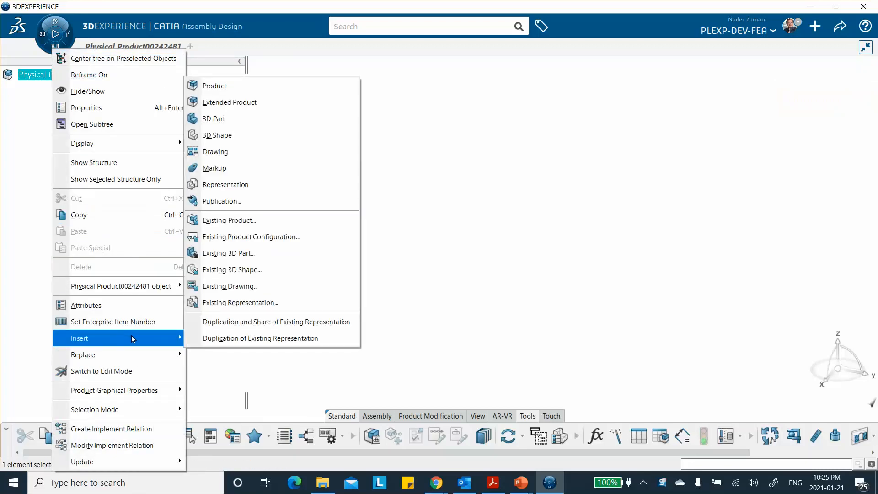
pyautogui.click(224, 120)
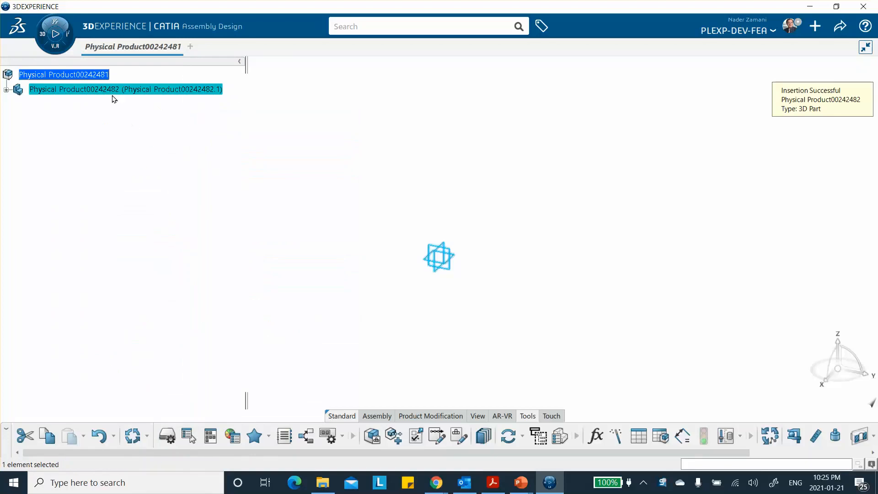
# Step: Set the reference title of the inserted 3D Part to "cylinder" in its properties
pyautogui.rightClick(69, 91)
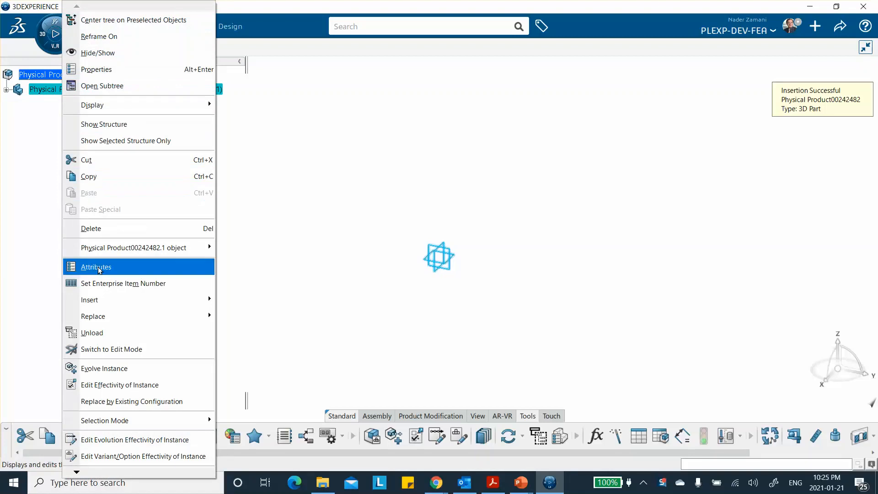
pyautogui.click(108, 71)
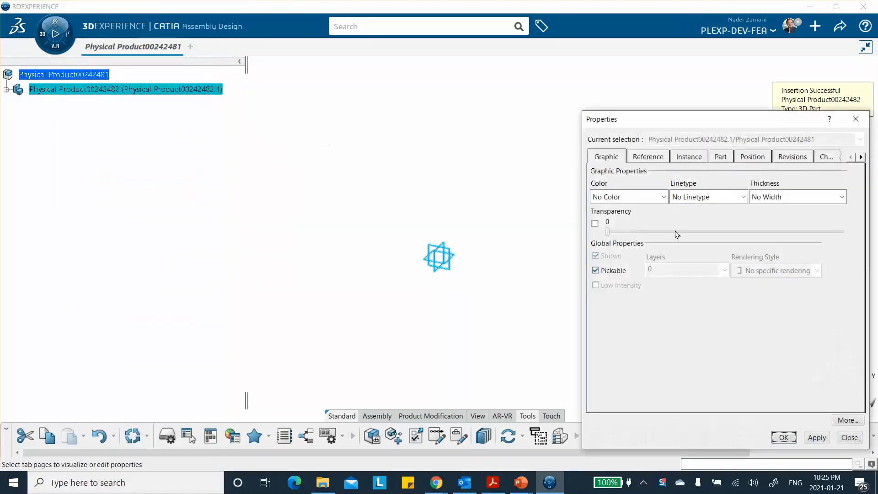
pyautogui.click(651, 158)
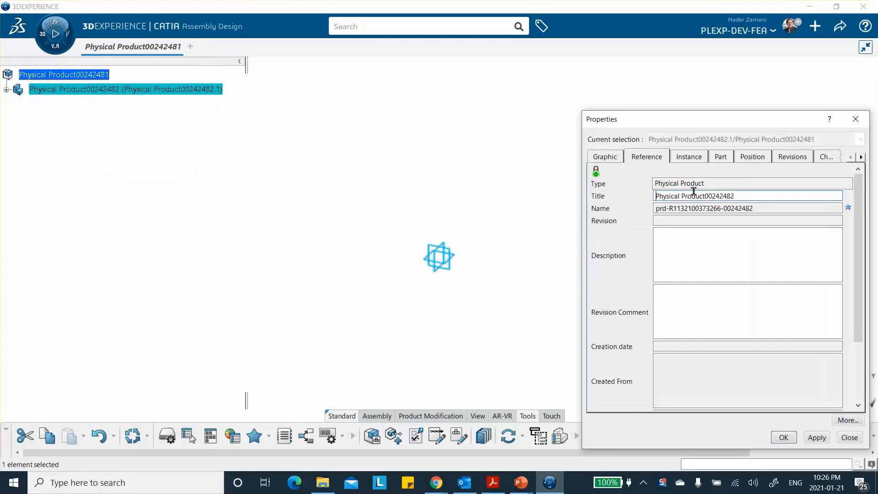
pyautogui.moveTo(736, 196); pyautogui.dragTo(613, 203)
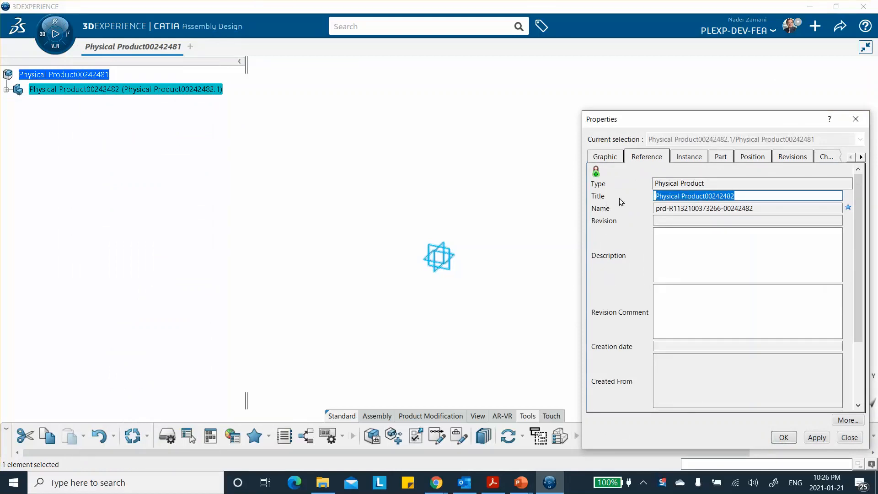
pyautogui.write('cylinder')
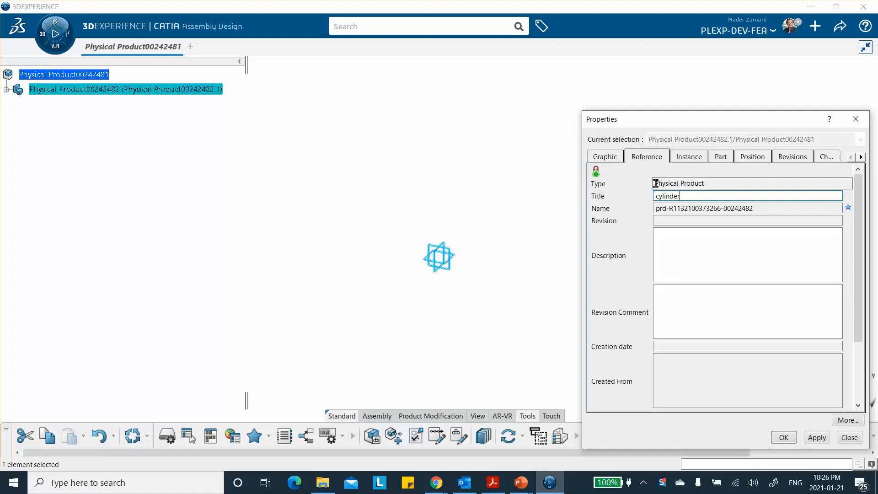
pyautogui.moveTo(663, 197); pyautogui.dragTo(659, 196)
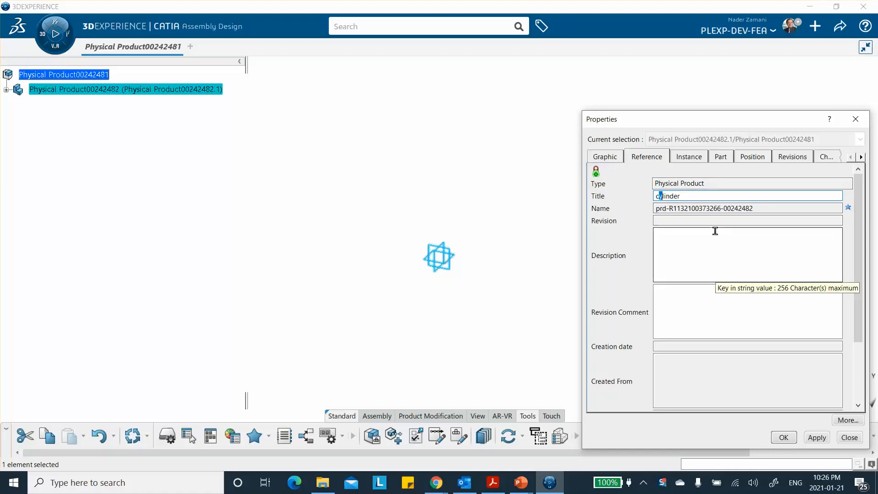
pyautogui.click(693, 196)
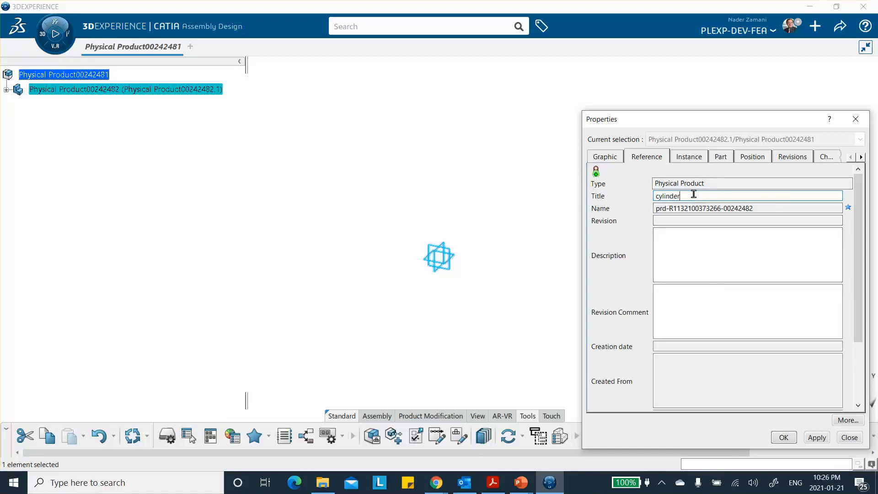
# Step: Set the part's instance title to "cylinder" and apply the property changes
pyautogui.click(720, 157)
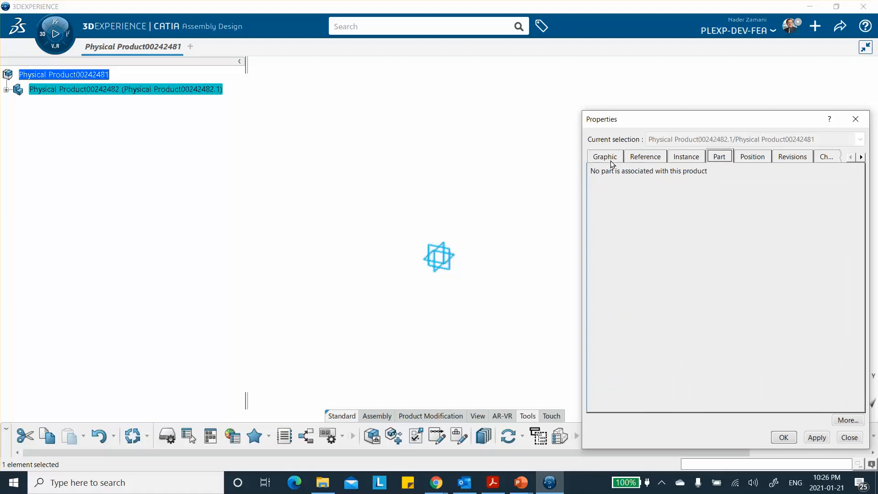
pyautogui.click(678, 160)
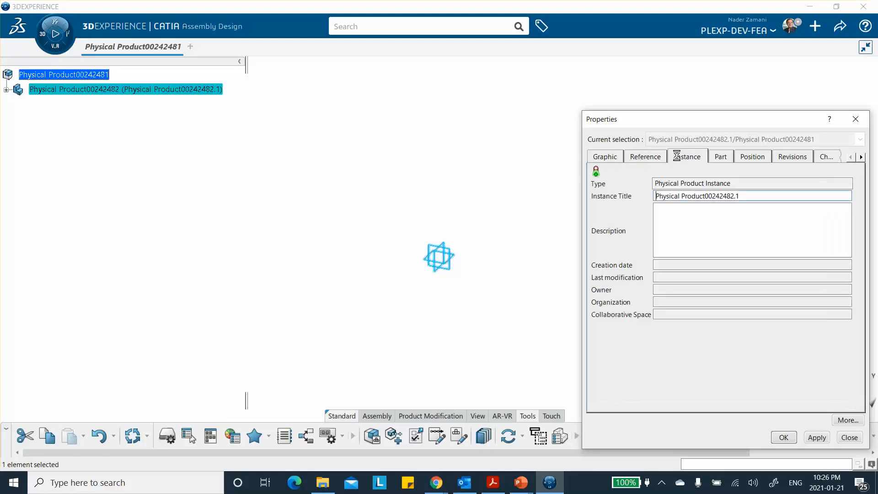
pyautogui.moveTo(745, 196); pyautogui.dragTo(620, 205)
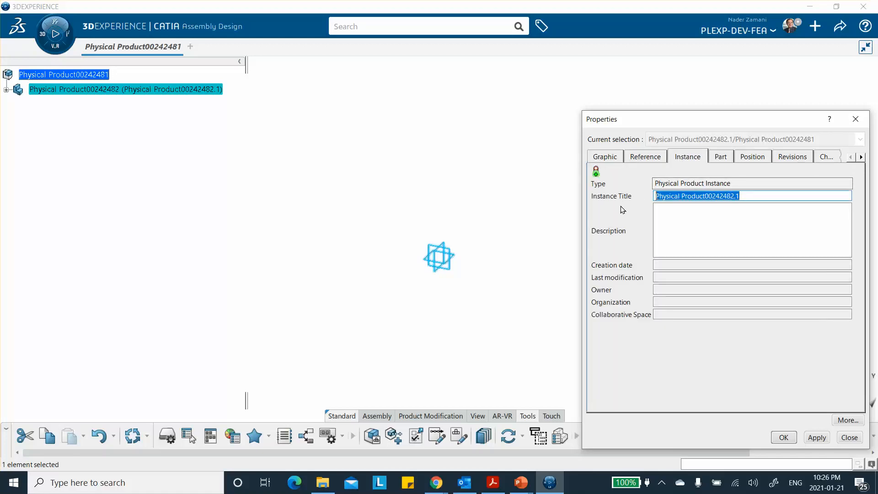
pyautogui.write('cylinder')
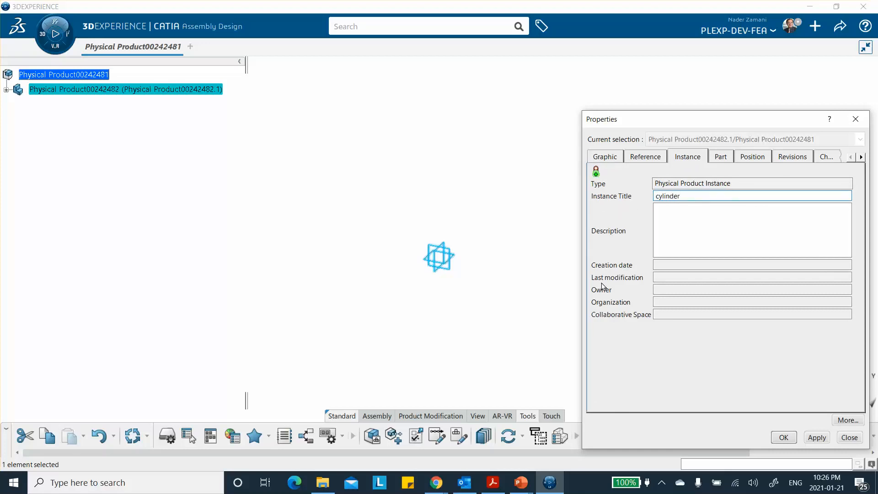
pyautogui.click(783, 437)
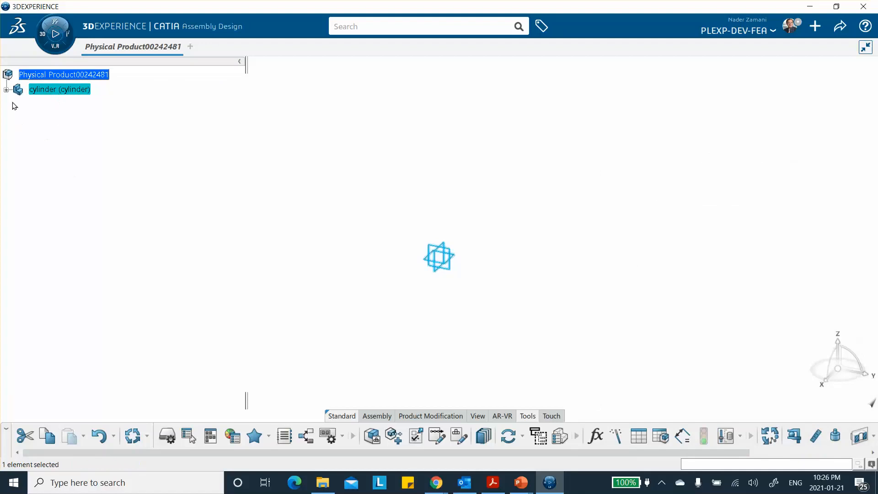
# Step: Open the cylinder's 3D Shape in Generative Shape Design and start a sketch on its yz plane
pyautogui.click(7, 91)
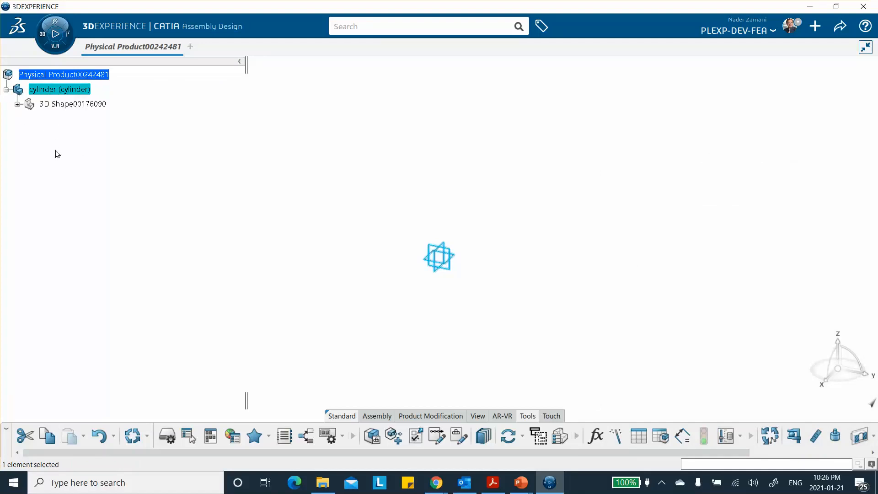
pyautogui.click(18, 105)
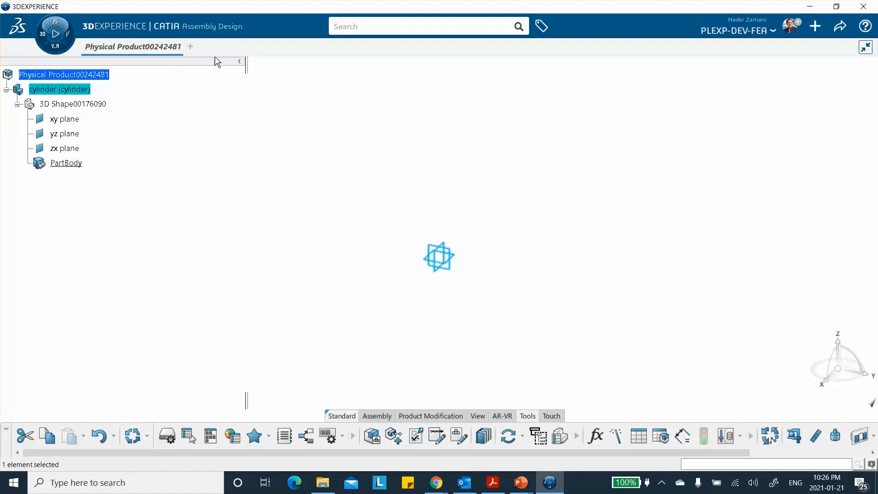
pyautogui.click(74, 104)
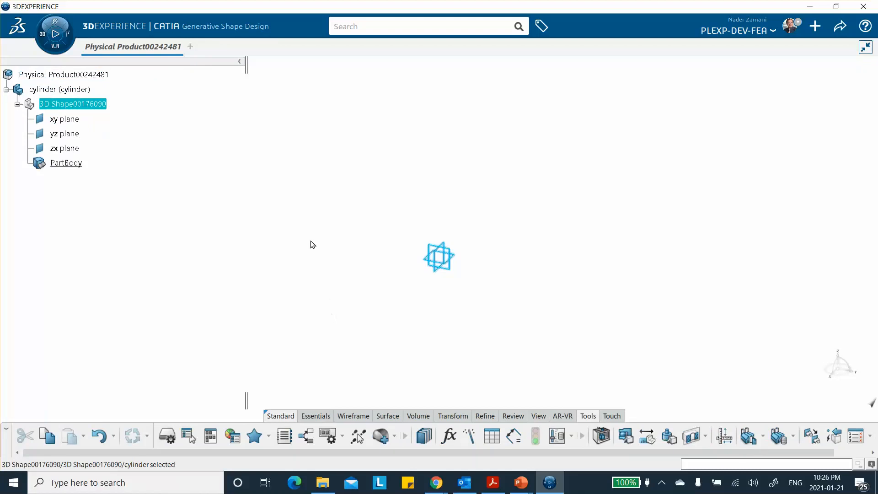
pyautogui.click(449, 255)
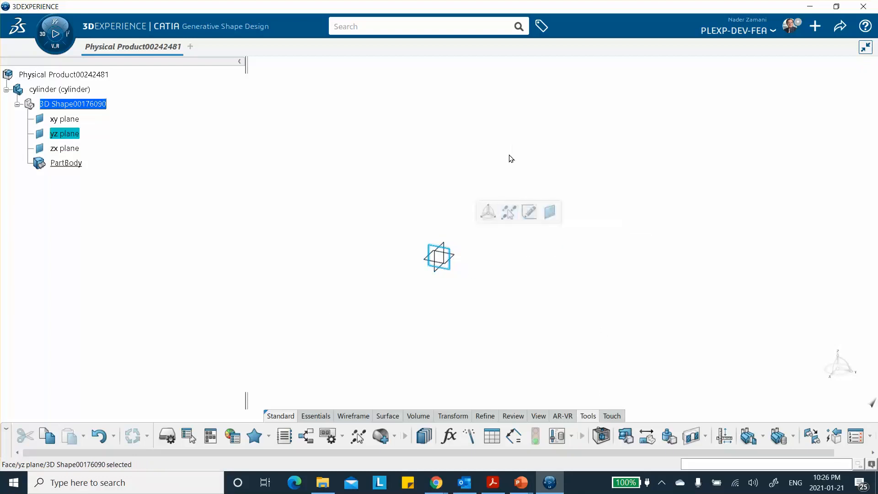
pyautogui.click(529, 212)
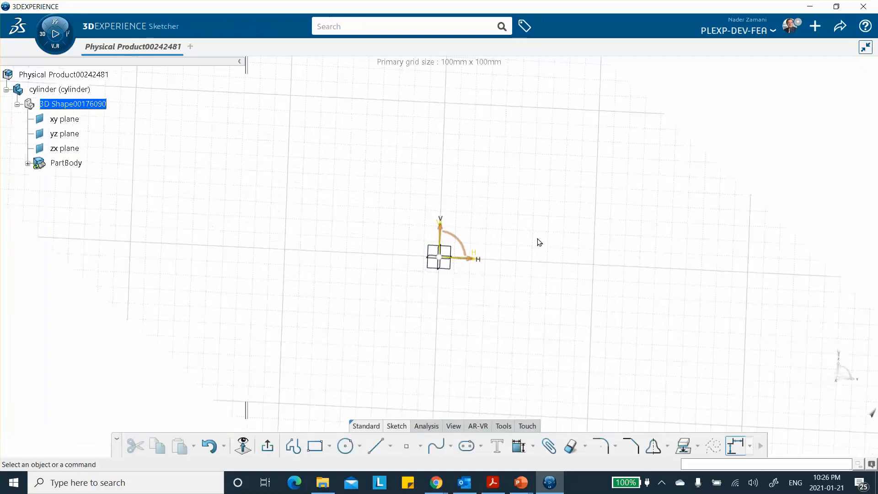
# Step: Sketch a circle about 47 mm in diameter centred on the sketch origin
pyautogui.click(345, 446)
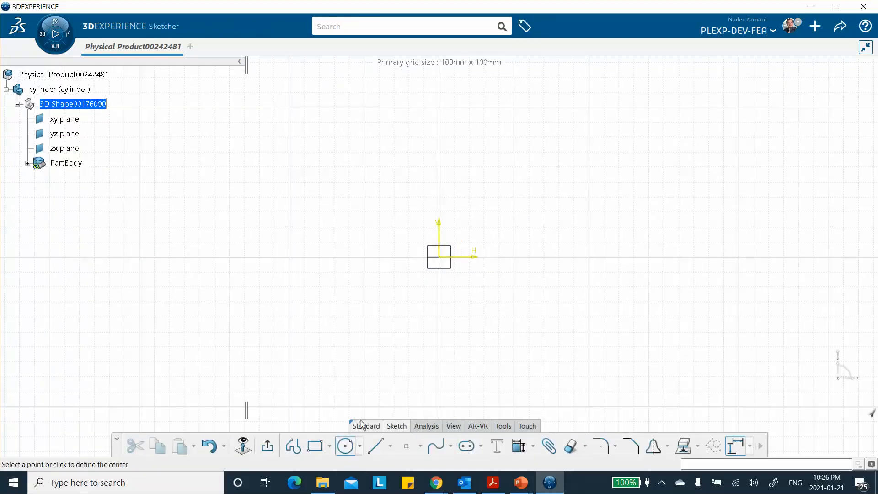
pyautogui.click(439, 257)
pyautogui.click(458, 284)
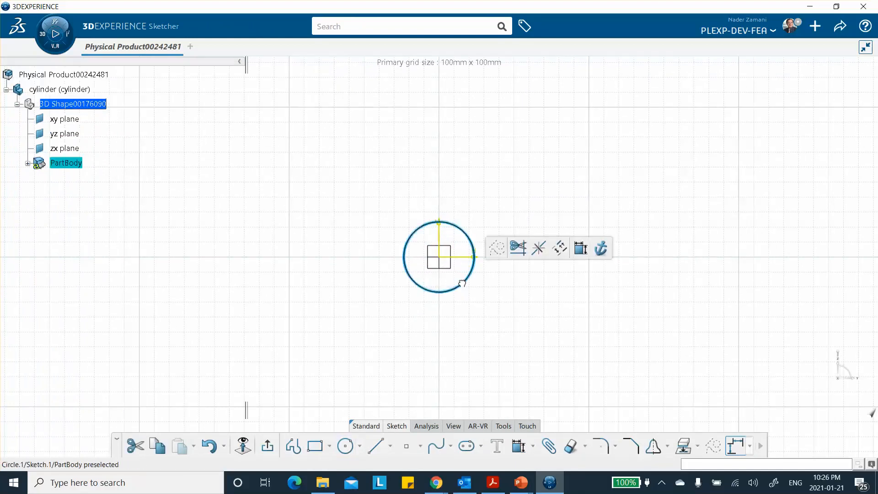
# Step: Add a diameter dimension to the circle and set it to 10 mm
pyautogui.click(580, 248)
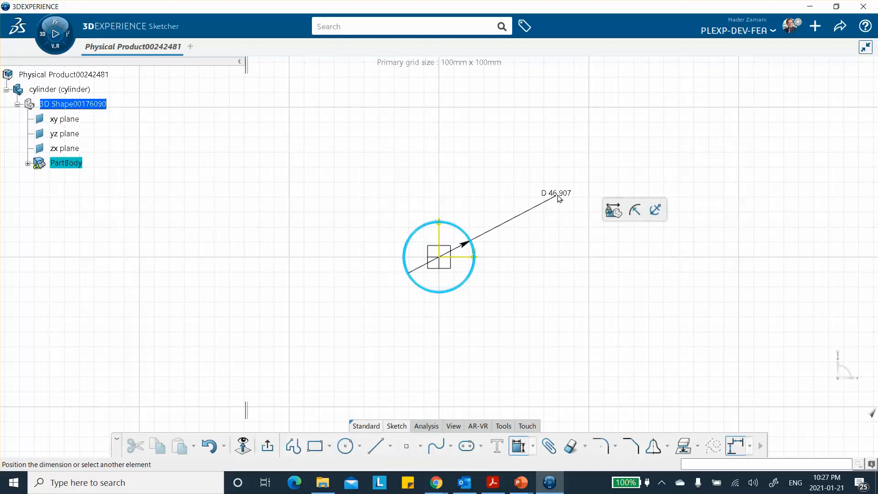
pyautogui.click(558, 197)
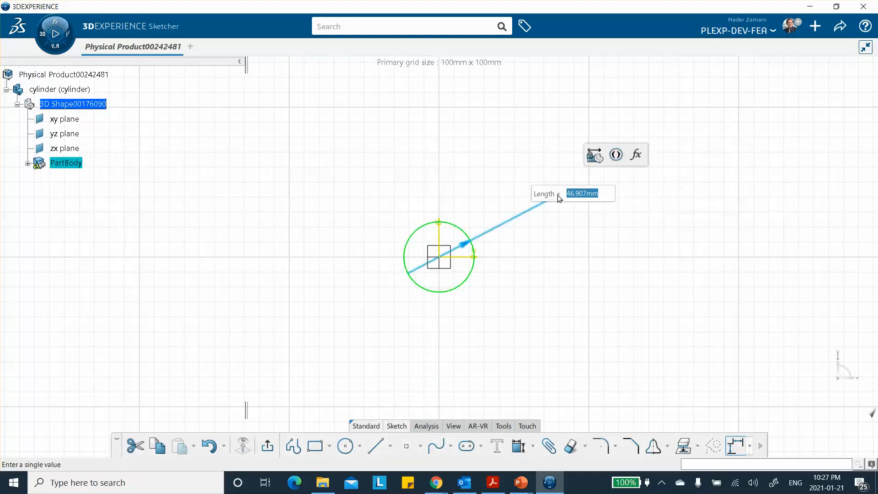
pyautogui.write('10')
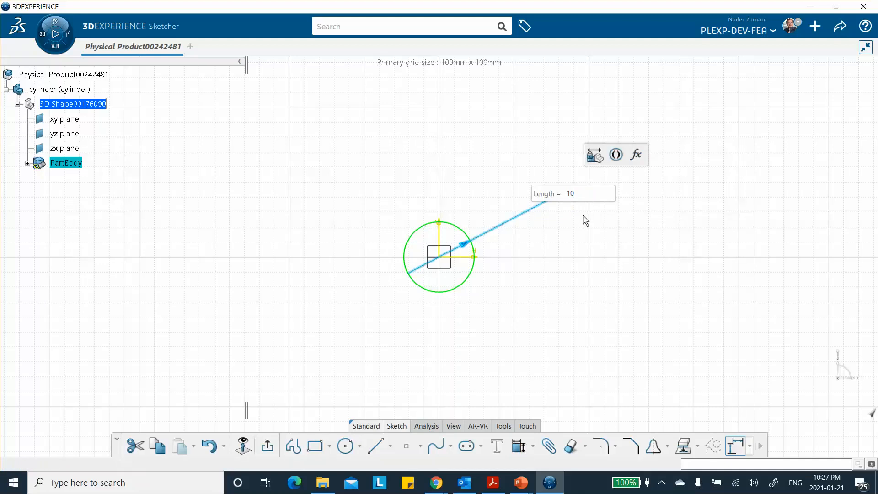
pyautogui.press('Return')
pyautogui.click(509, 279)
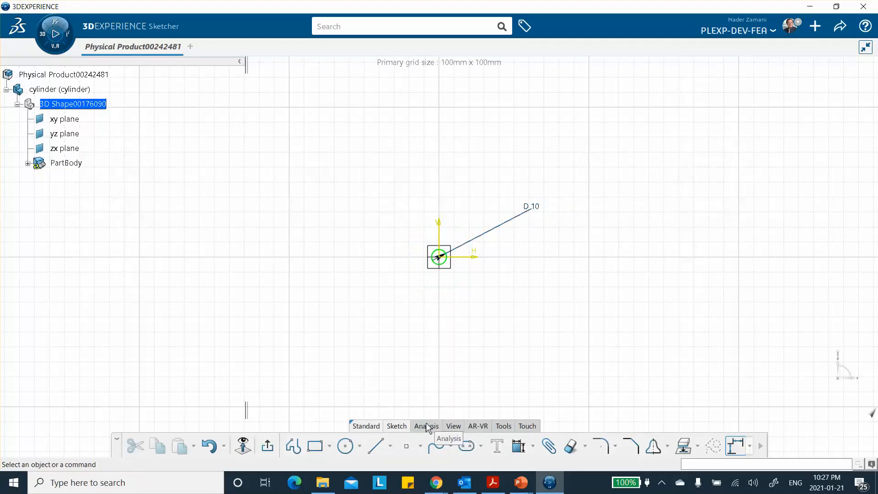
pyautogui.click(453, 426)
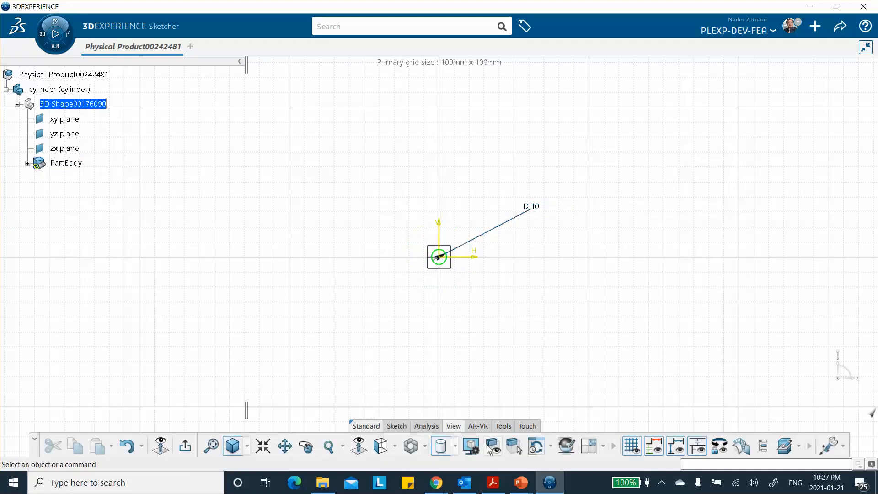
pyautogui.click(210, 446)
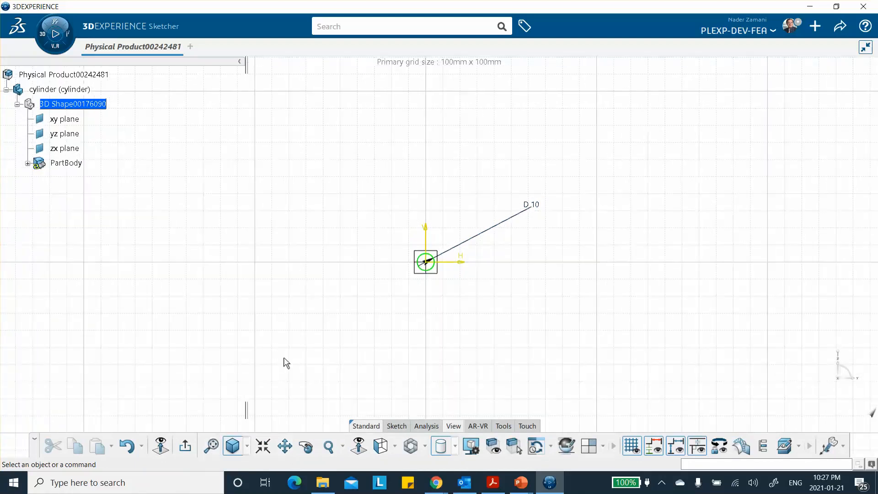
# Step: Exit the circle sketch and switch to Part Design
pyautogui.moveTo(464, 293)
pyautogui.mouseDown(button='middle')
pyautogui.moveTo(602, 259)
pyautogui.moveTo(595, 257)
pyautogui.mouseUp(button='middle')
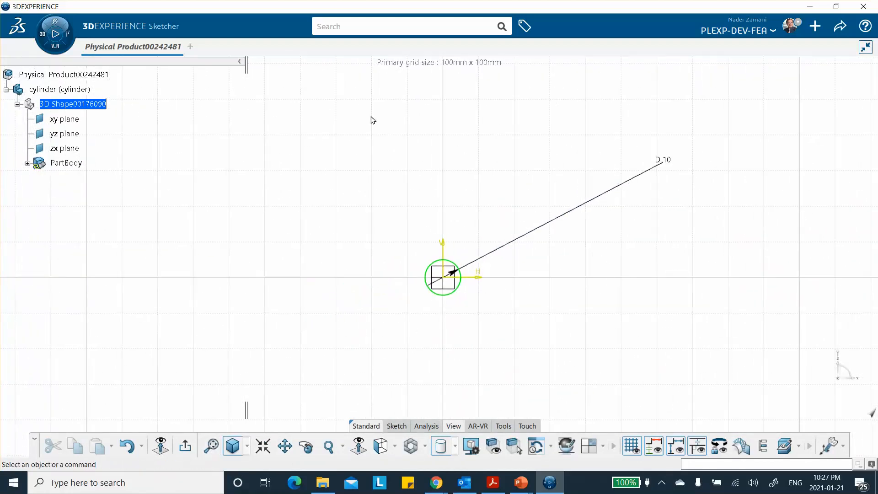
pyautogui.click(185, 445)
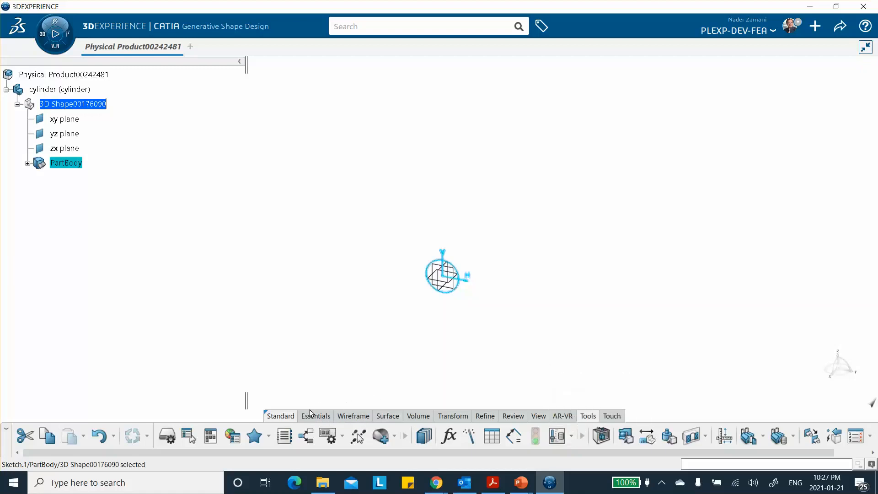
pyautogui.click(59, 47)
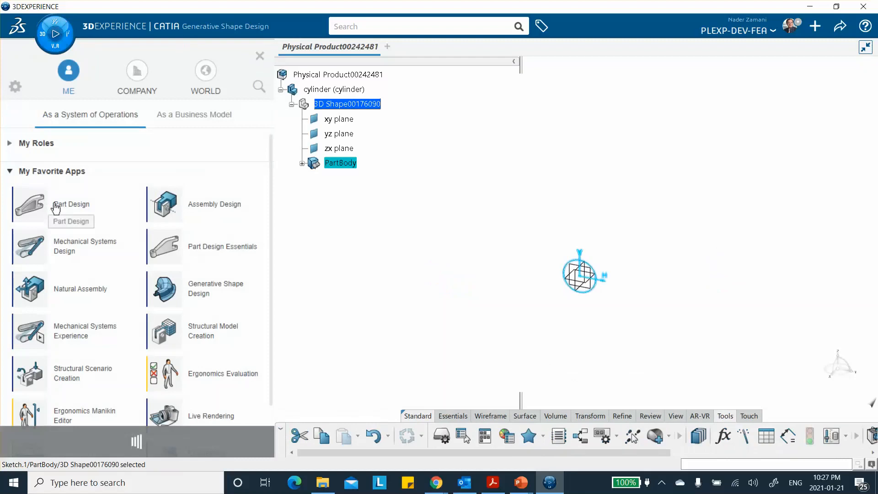
pyautogui.click(84, 200)
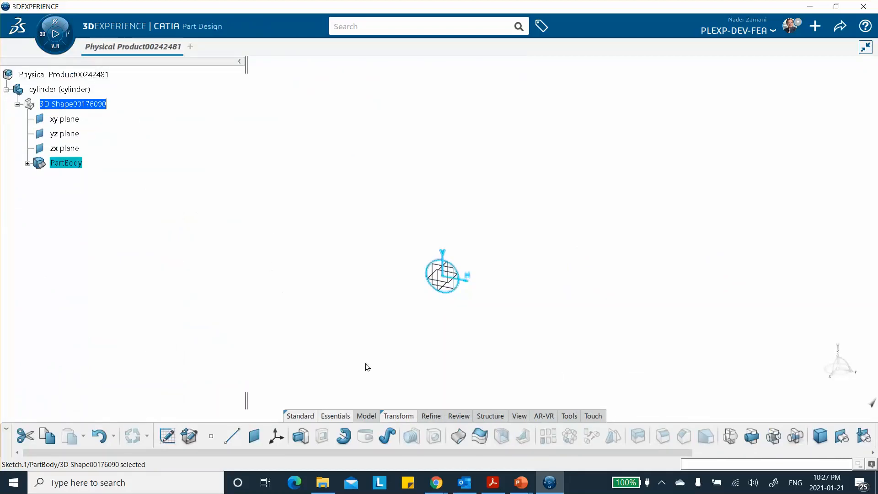
pyautogui.click(300, 436)
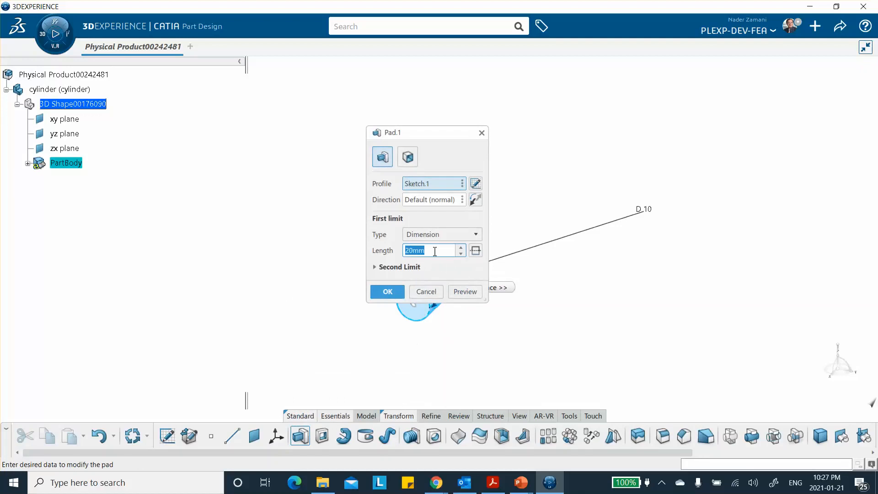
pyautogui.write('25')
pyautogui.click(461, 291)
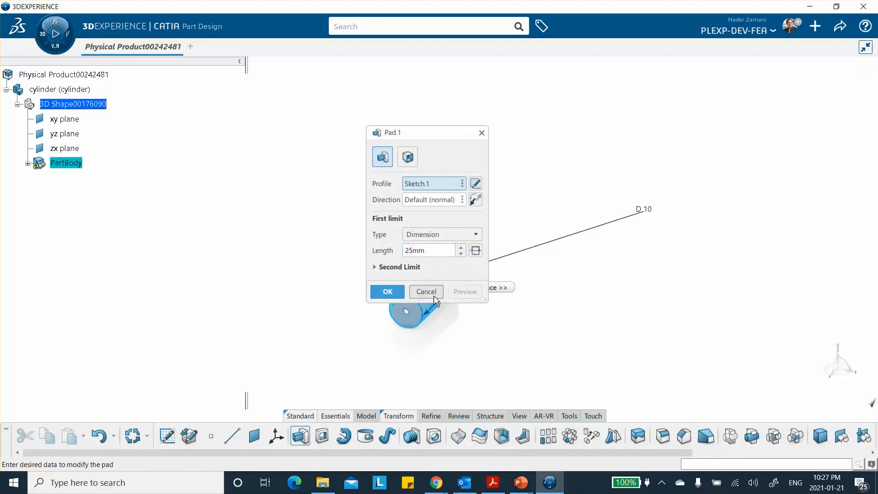
pyautogui.click(429, 293)
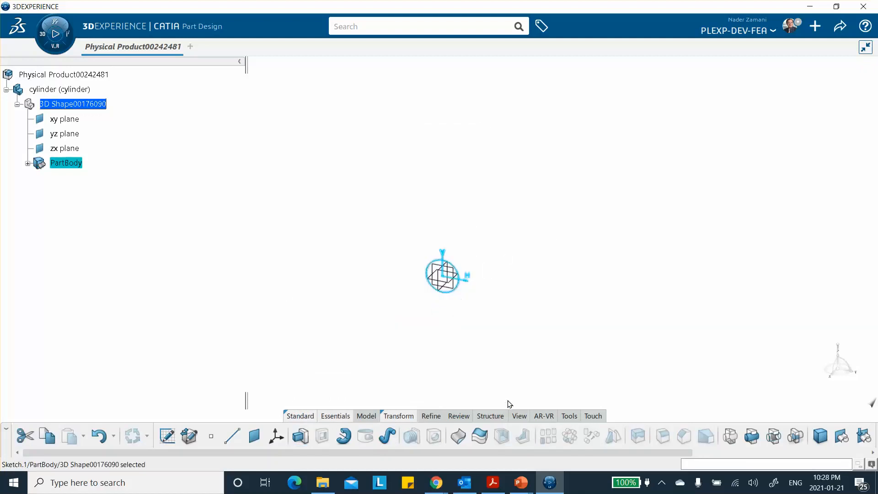
# Step: Pad the cylinder's circle sketch to a length of 25 mm
pyautogui.click(301, 437)
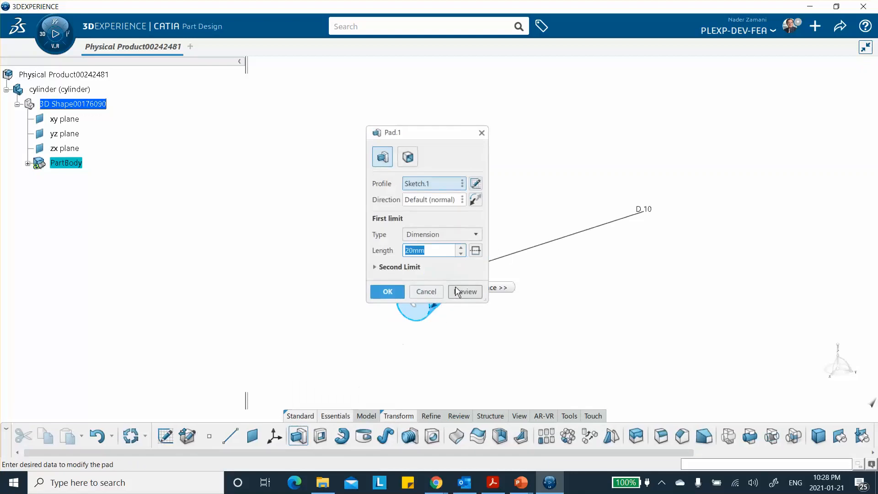
pyautogui.write('25')
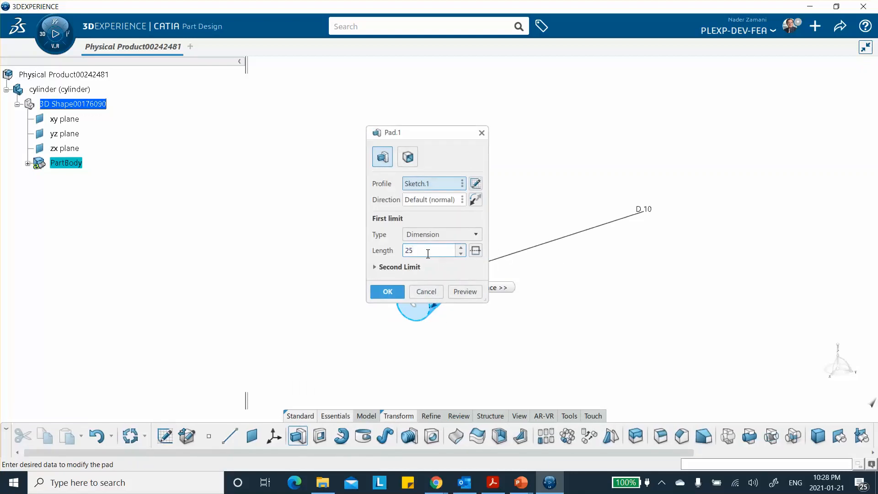
pyautogui.click(388, 292)
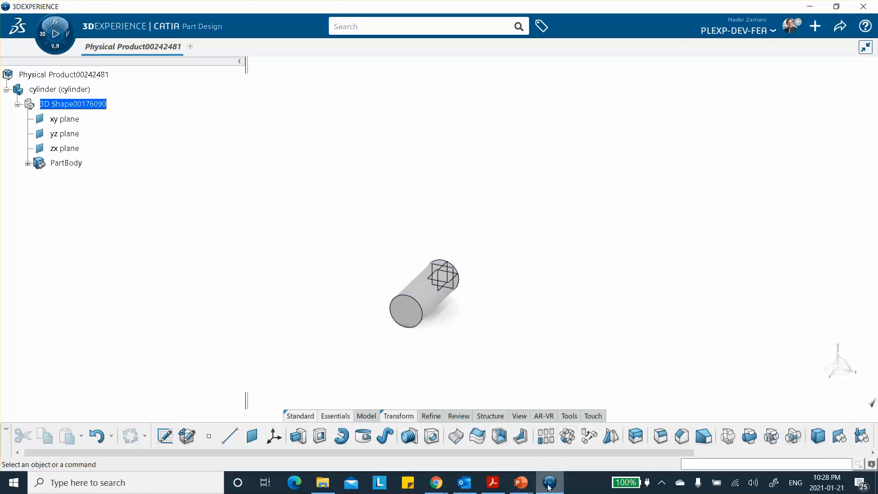
# Step: Switch to the Chap_9 PowerPoint presentation, examine the dimensioned block and cylinder views on slide 2, and return to 3DEXPERIENCE
pyautogui.moveTo(533, 484)
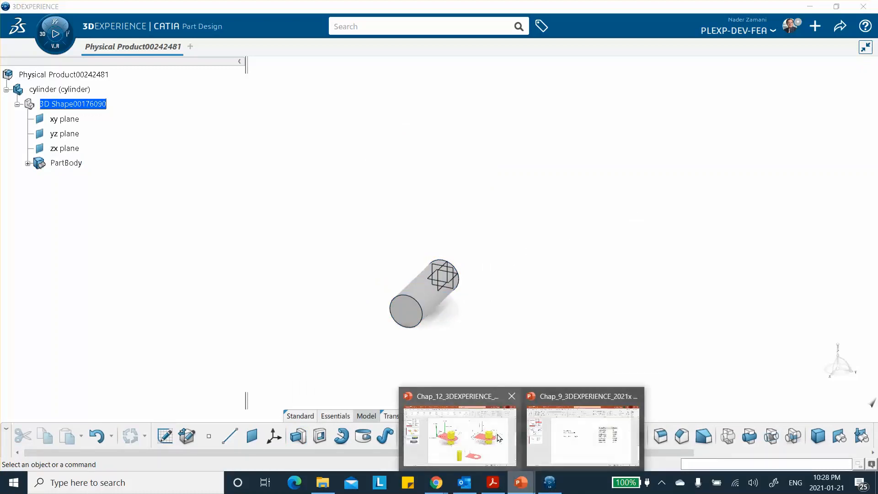
pyautogui.moveTo(498, 437)
pyautogui.click(559, 434)
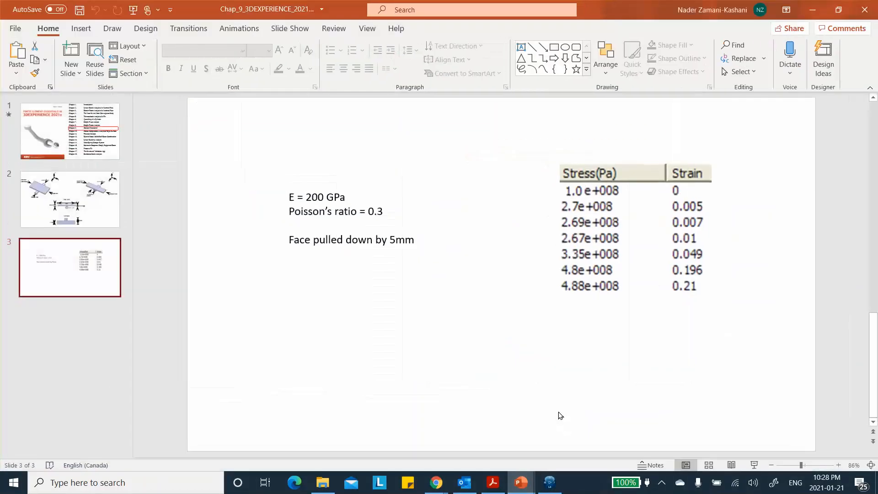
pyautogui.click(93, 213)
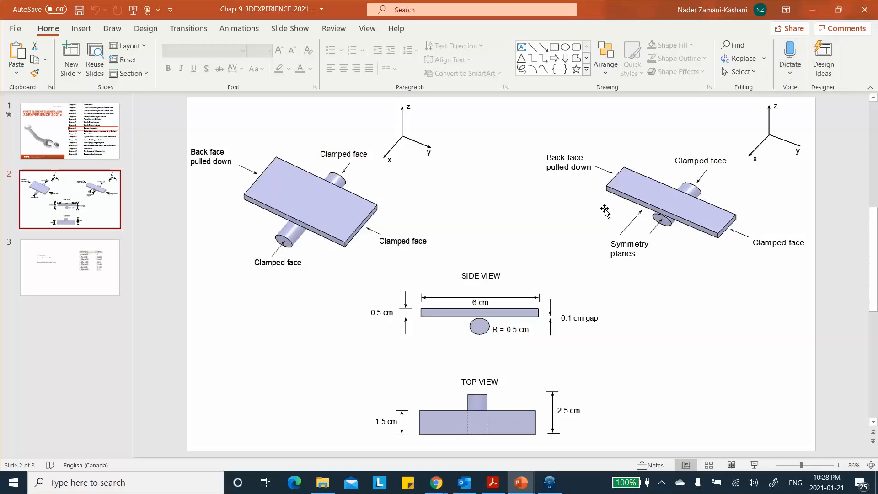
pyautogui.click(542, 480)
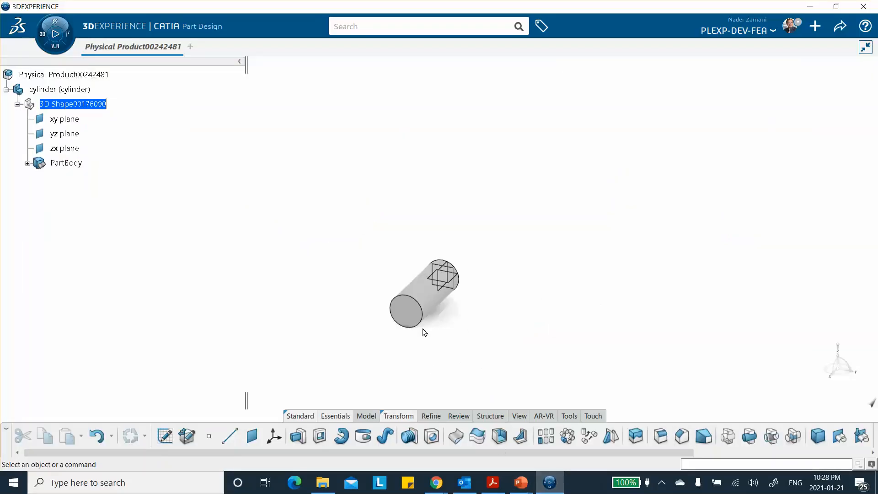
# Step: Edit the cylinder's pad and reverse its extrusion direction
pyautogui.click(443, 277)
pyautogui.click(462, 255)
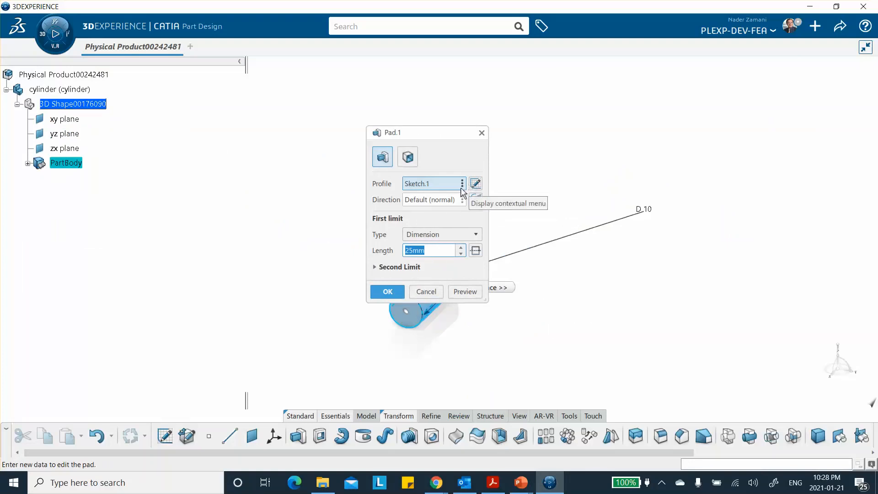
pyautogui.click(472, 201)
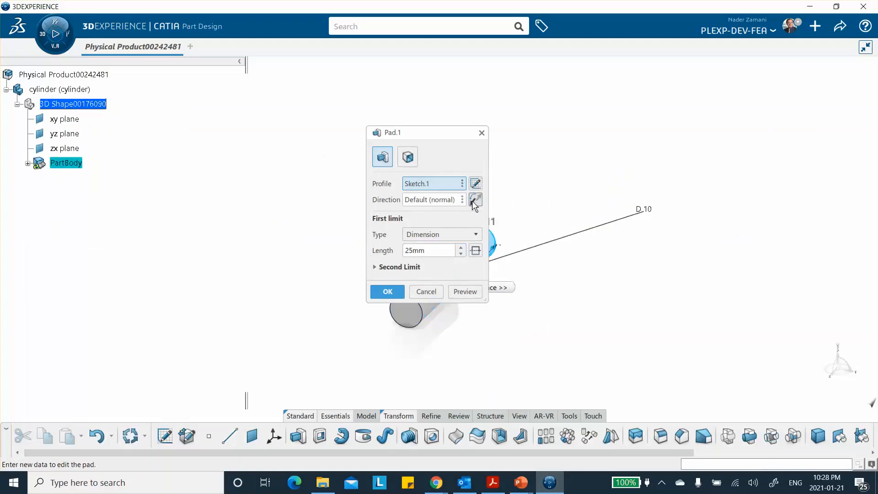
pyautogui.click(396, 292)
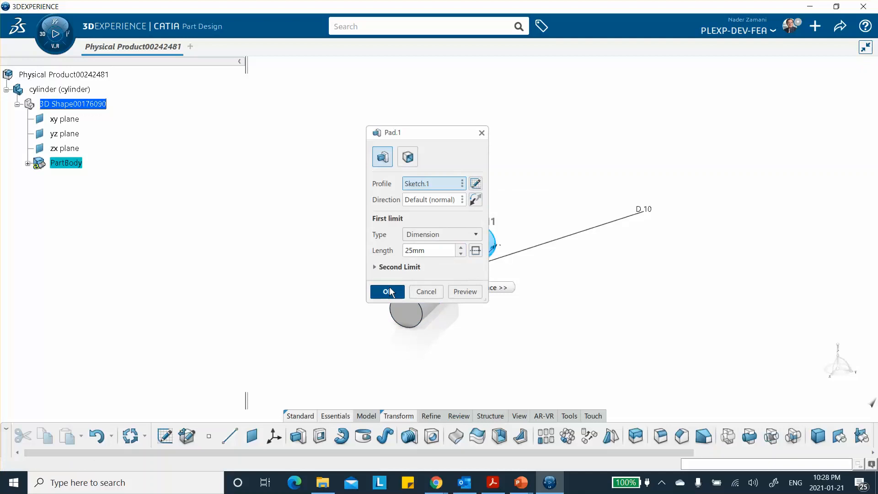
pyautogui.moveTo(570, 286); pyautogui.dragTo(515, 311, button='middle')
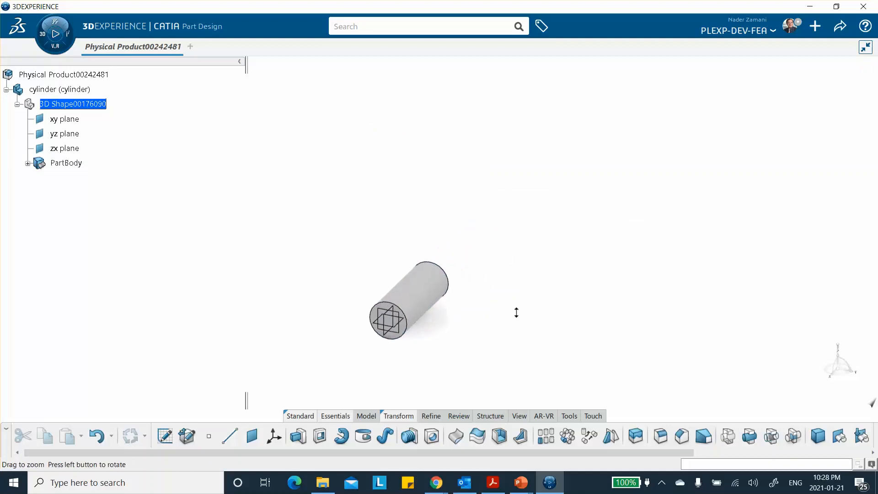
# Step: Activate the root physical product and insert a new 3D Part under it
pyautogui.doubleClick(70, 75)
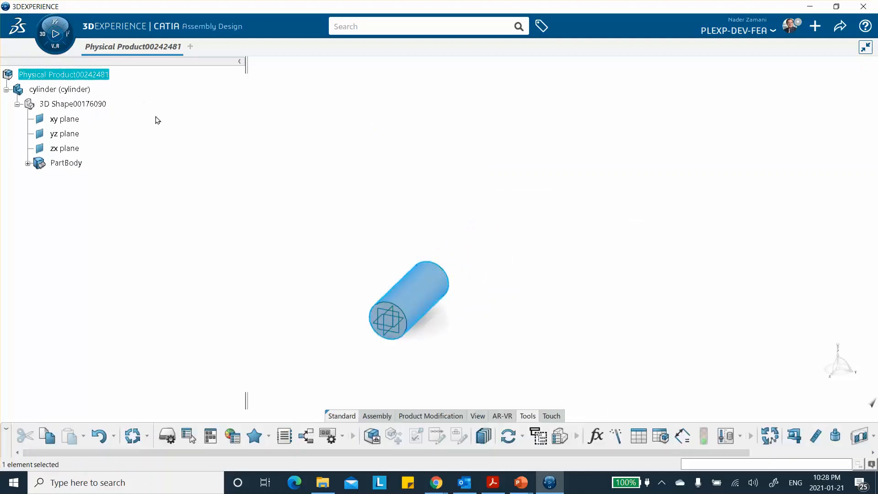
pyautogui.click(91, 77)
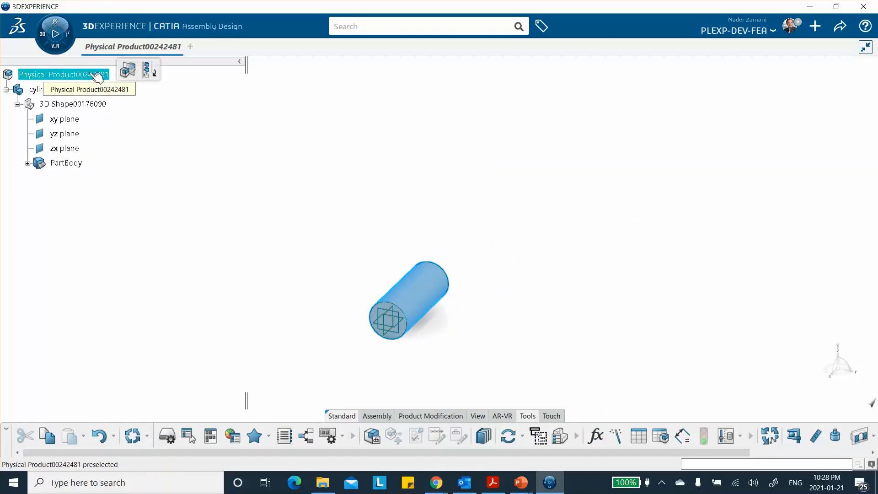
pyautogui.rightClick(92, 77)
pyautogui.moveTo(149, 340)
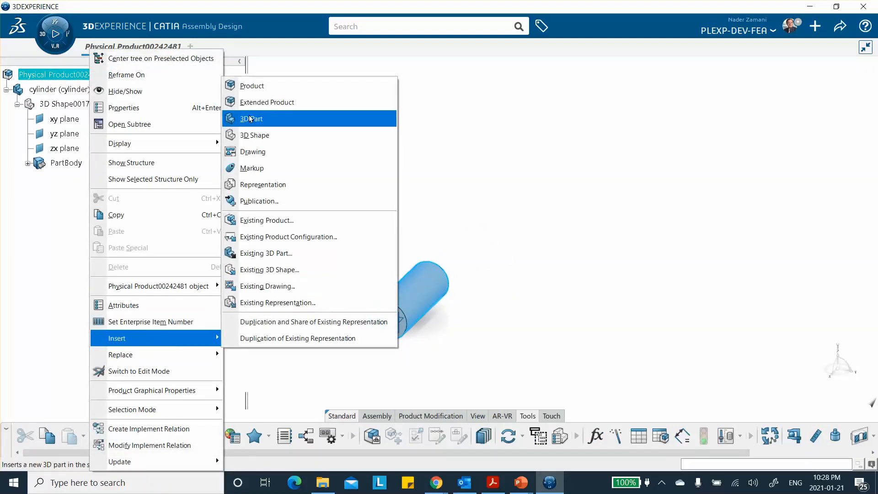
pyautogui.click(250, 120)
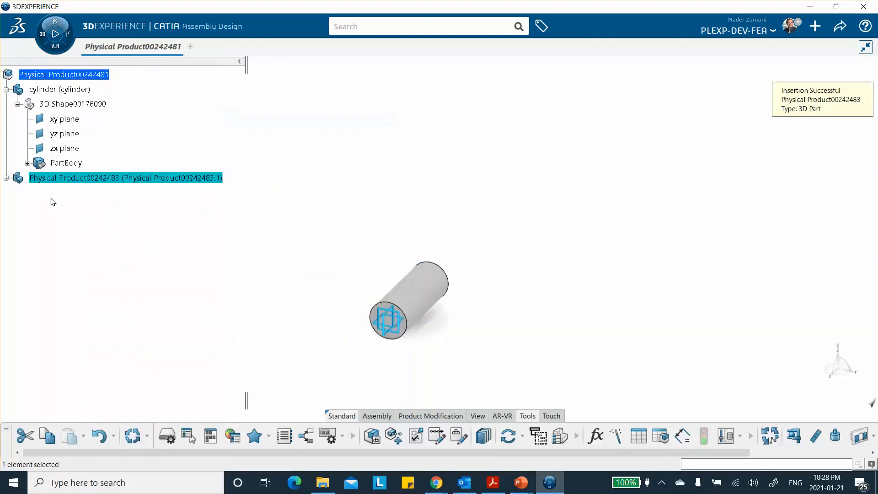
# Step: Open the properties of the newly inserted 3D Part and set its instance title to "block"
pyautogui.rightClick(116, 180)
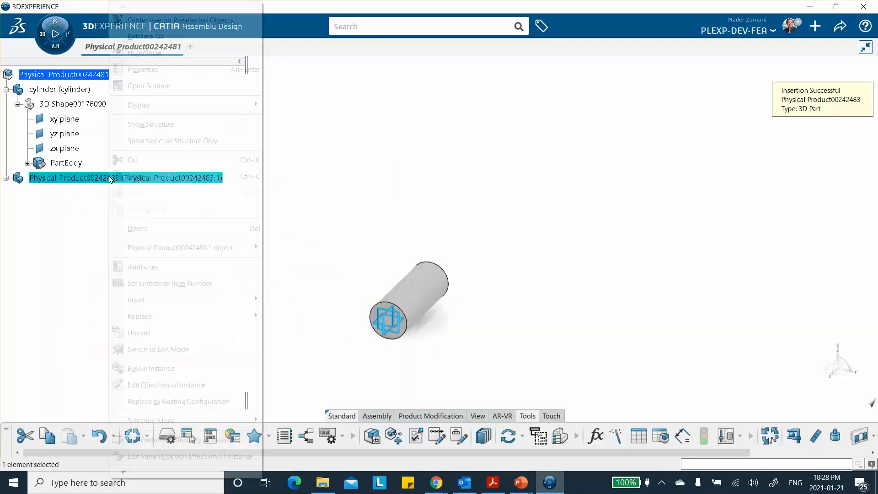
pyautogui.click(163, 71)
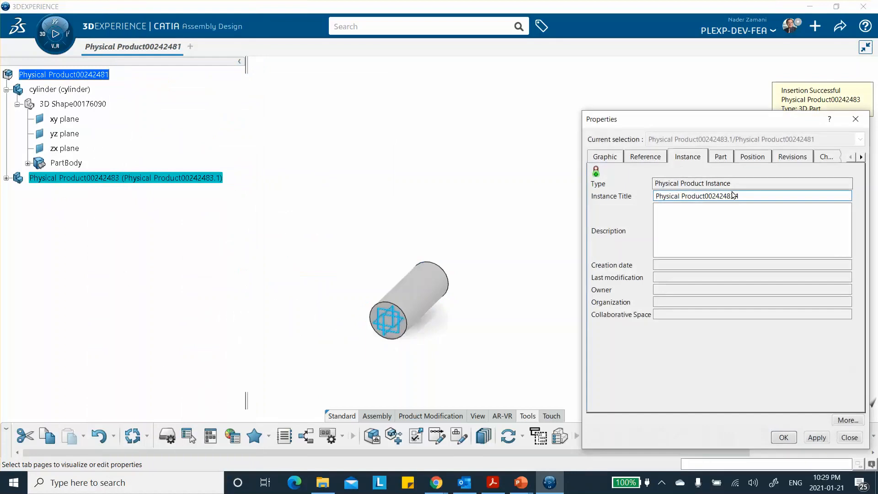
pyautogui.moveTo(742, 195); pyautogui.dragTo(629, 176)
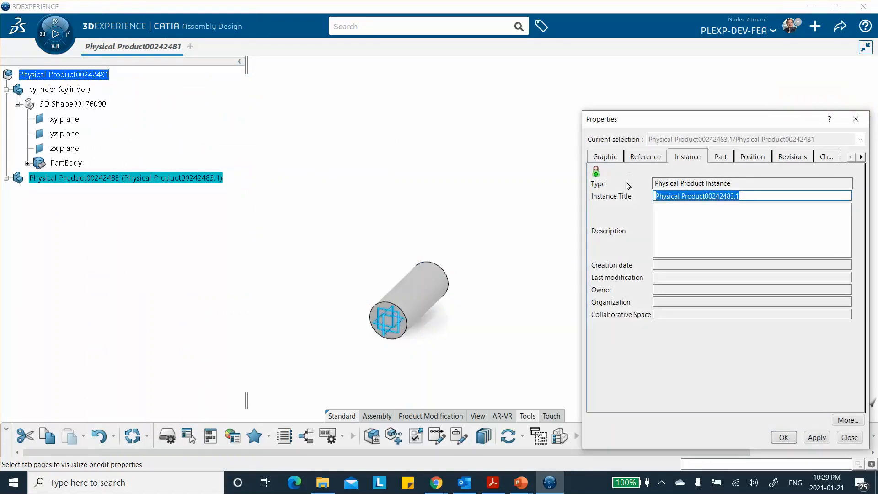
pyautogui.write('block')
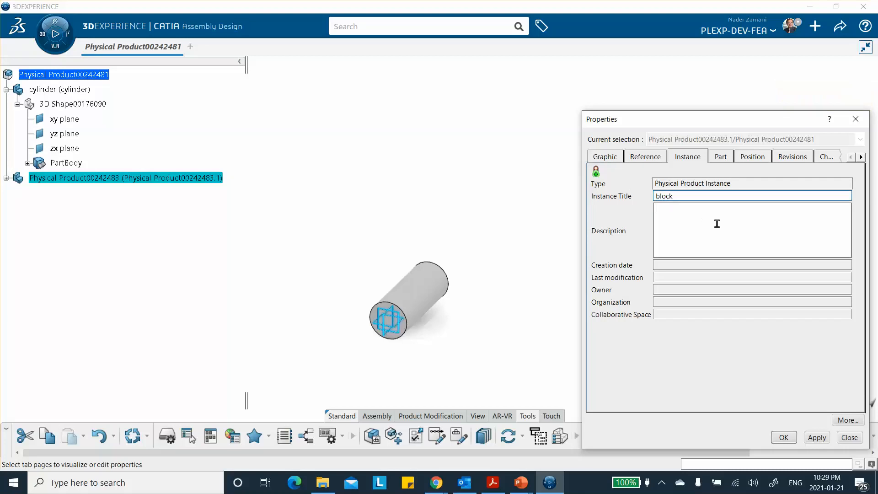
# Step: Set the new part's reference title to "block" and apply the property changes
pyautogui.click(719, 159)
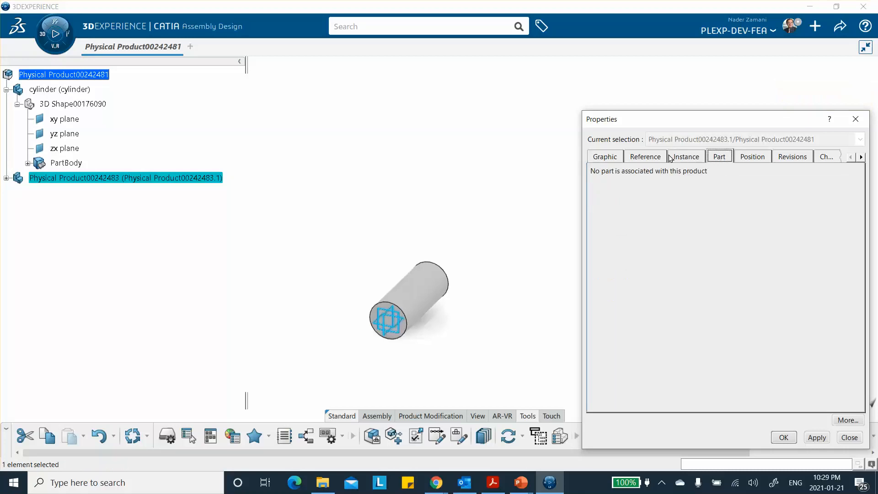
pyautogui.click(644, 156)
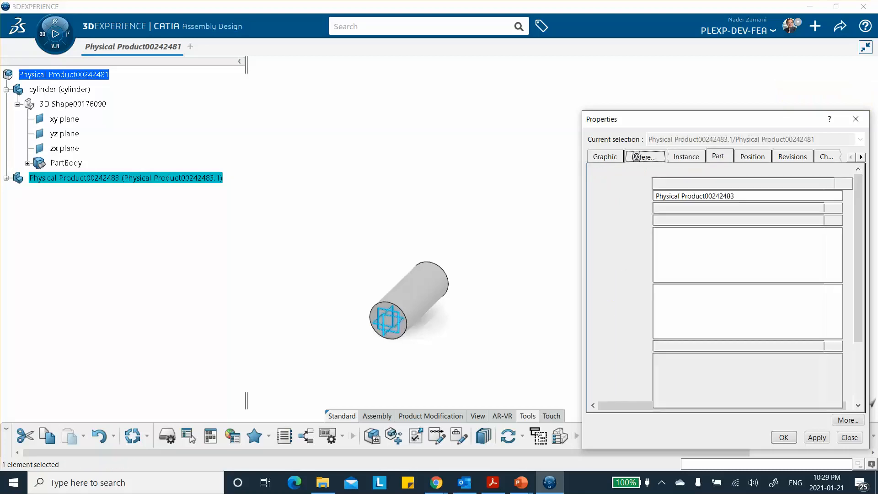
pyautogui.moveTo(735, 196); pyautogui.dragTo(636, 194)
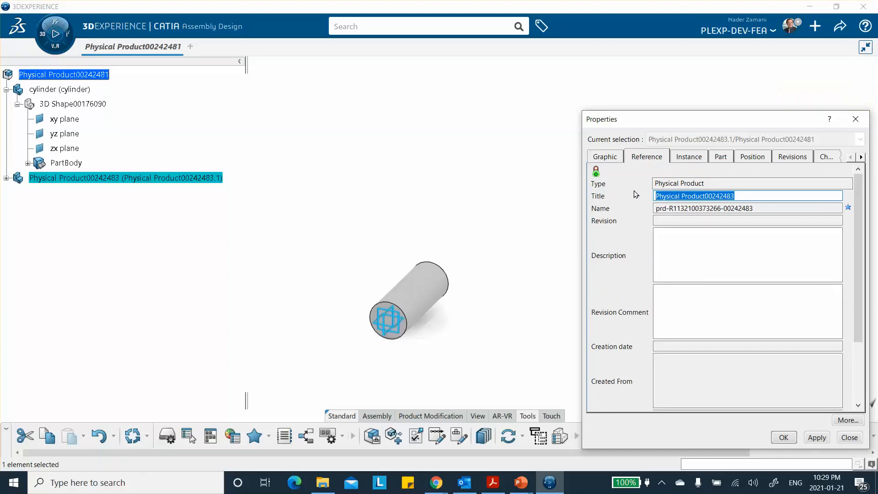
pyautogui.write('block')
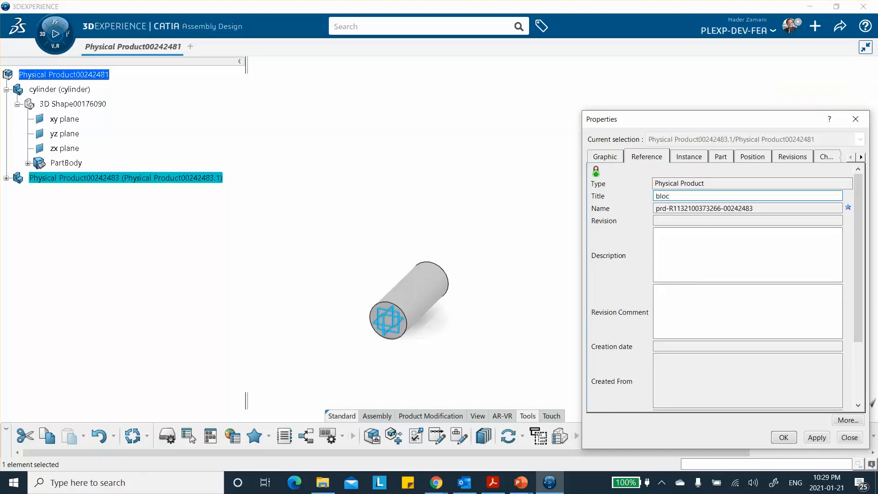
pyautogui.click(815, 437)
pyautogui.click(785, 435)
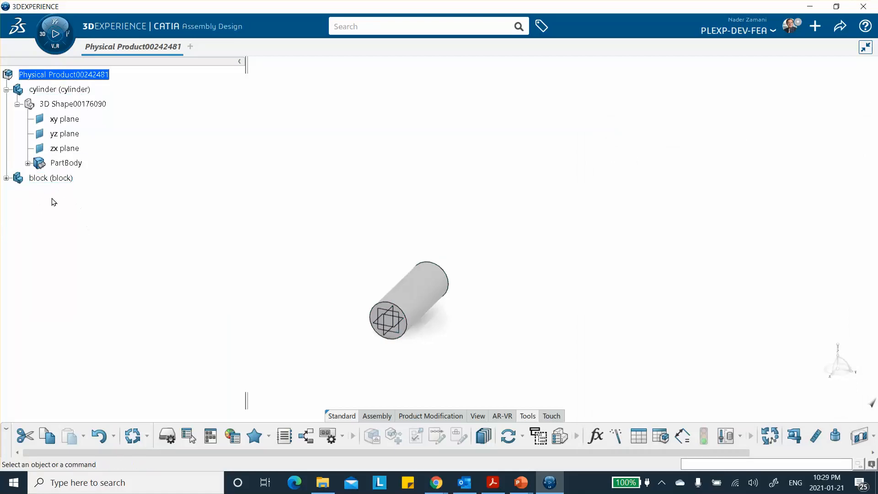
# Step: Open the block's 3D Shape in Part Design and start a sketch on its yz plane
pyautogui.click(6, 178)
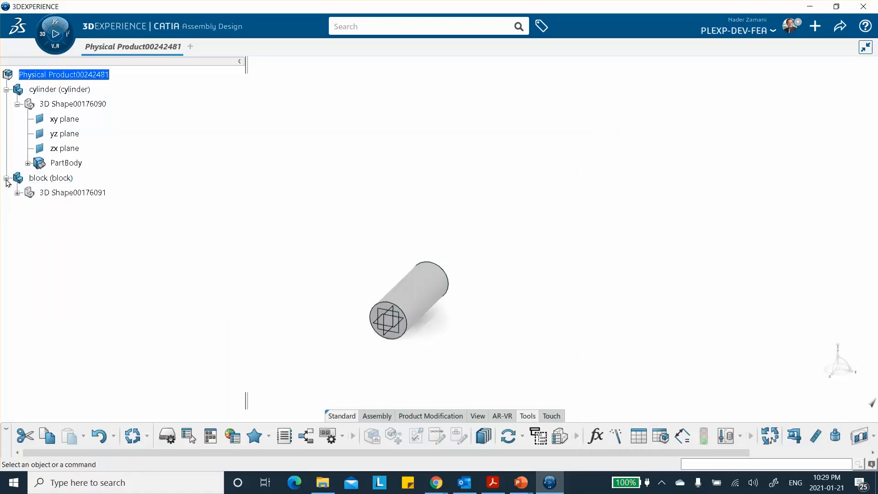
pyautogui.doubleClick(76, 194)
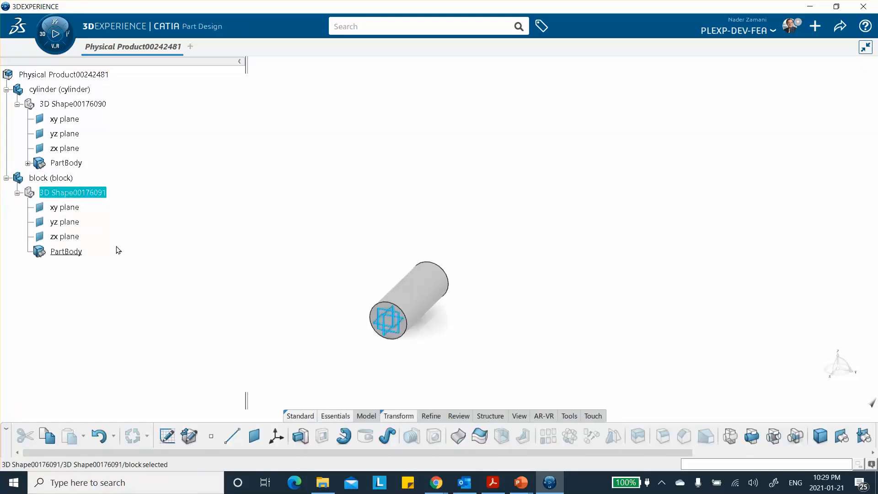
pyautogui.click(405, 316)
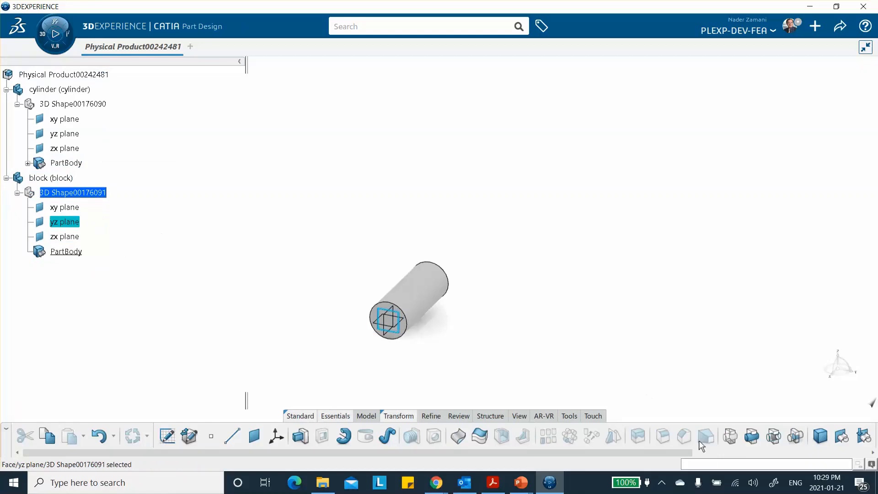
pyautogui.click(167, 435)
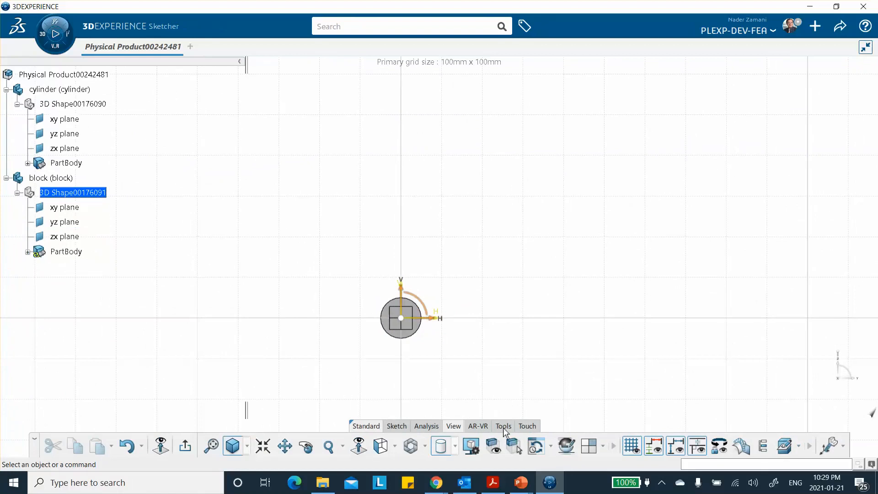
# Step: Sketch a centered rectangle about 83 mm wide and 8 mm high above the cylinder, with its center on the vertical axis
pyautogui.click(396, 427)
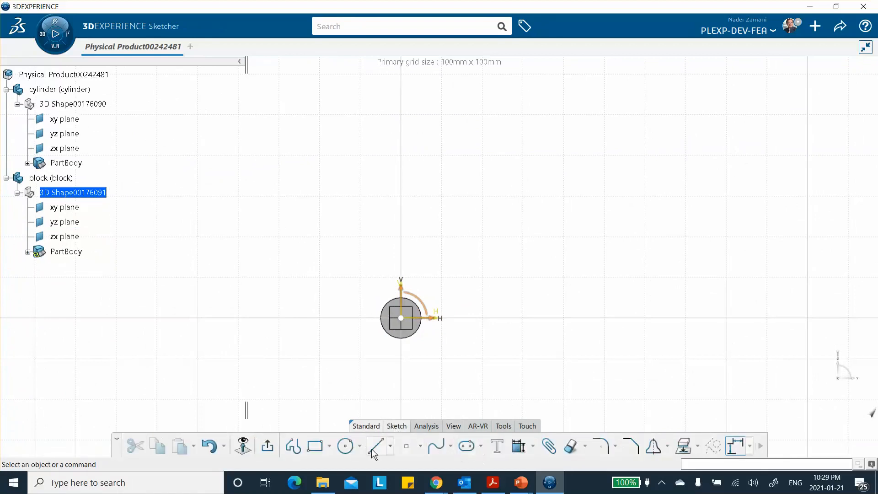
pyautogui.click(330, 446)
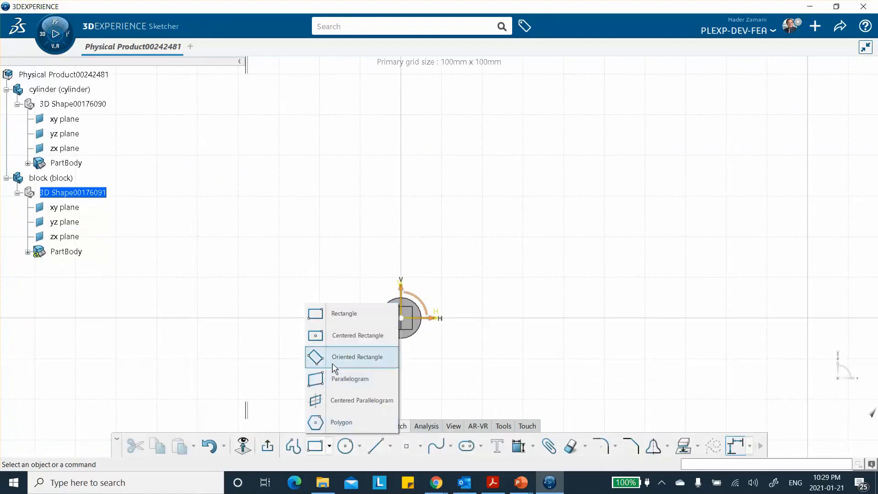
pyautogui.click(335, 341)
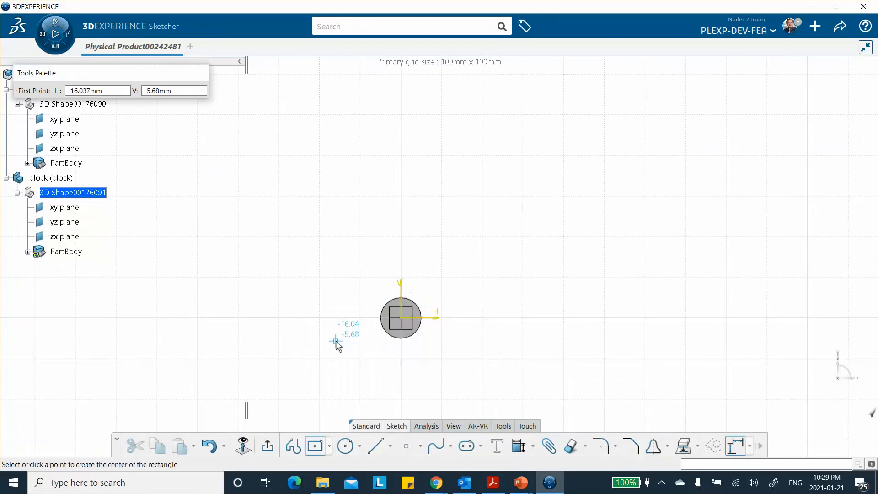
pyautogui.click(401, 254)
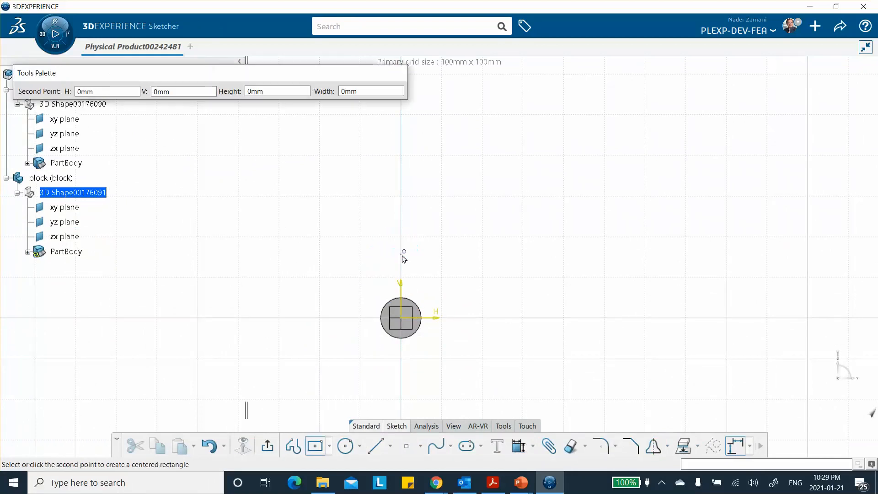
pyautogui.click(569, 270)
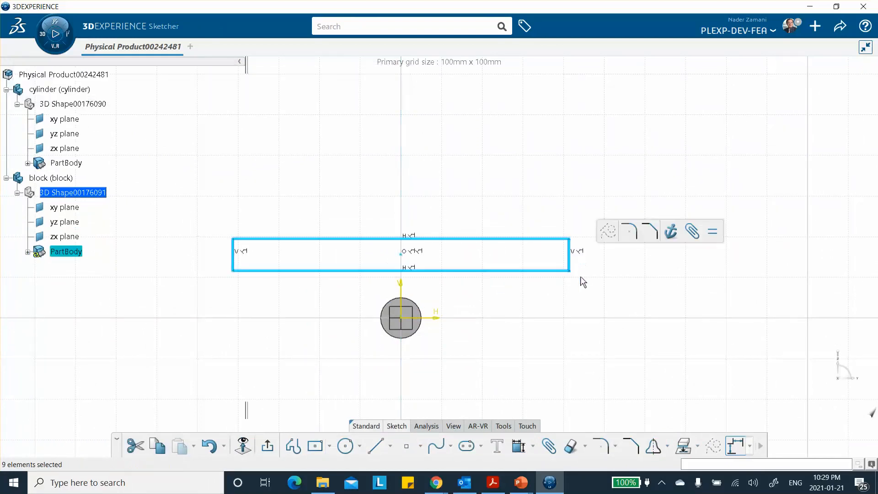
pyautogui.click(610, 308)
# Step: Constrain the rectangle's horizontal width to 60 mm
pyautogui.click(519, 445)
pyautogui.click(453, 239)
pyautogui.click(427, 191)
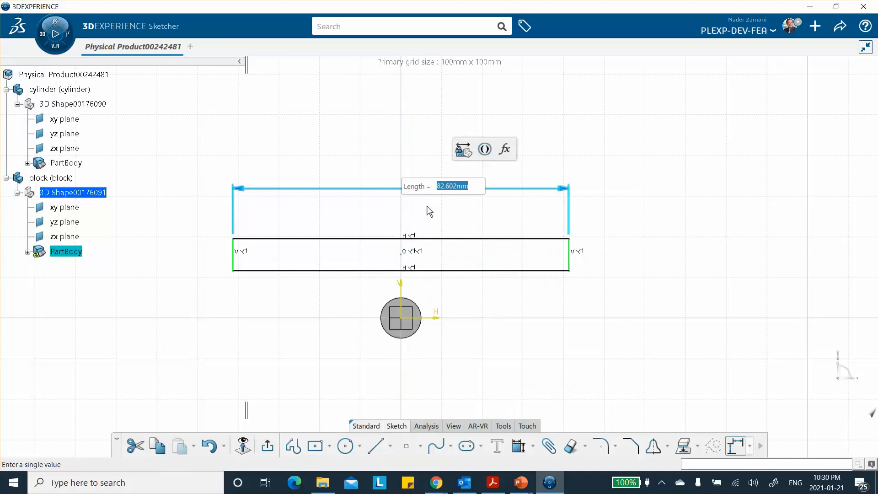
pyautogui.write('60')
pyautogui.press('Return')
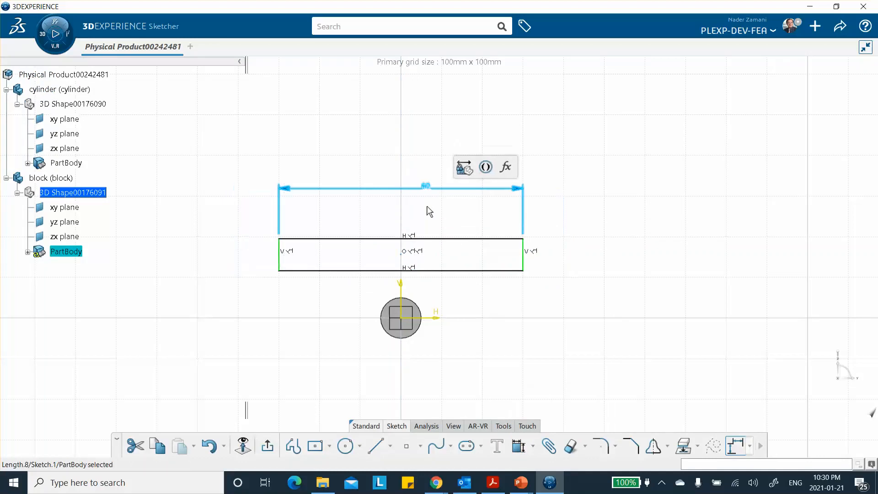
# Step: Constrain the rectangle's vertical height to 5 mm using its short side edge
pyautogui.click(524, 253)
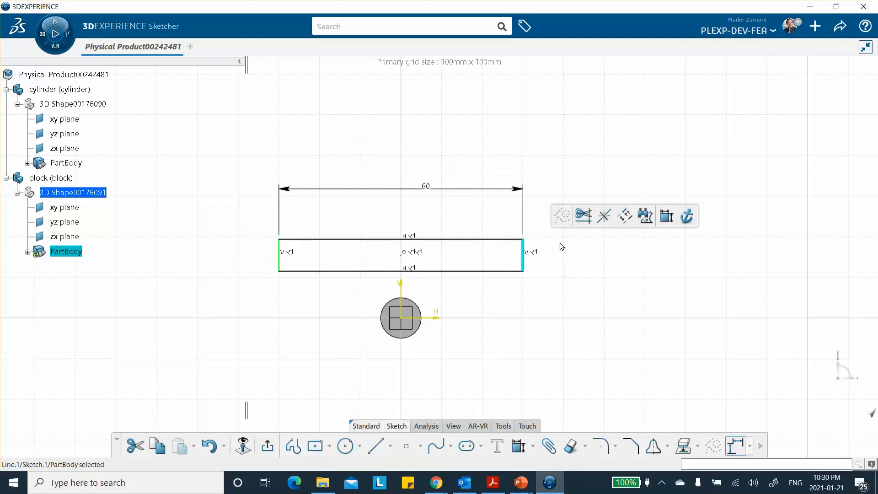
pyautogui.click(666, 215)
pyautogui.click(621, 256)
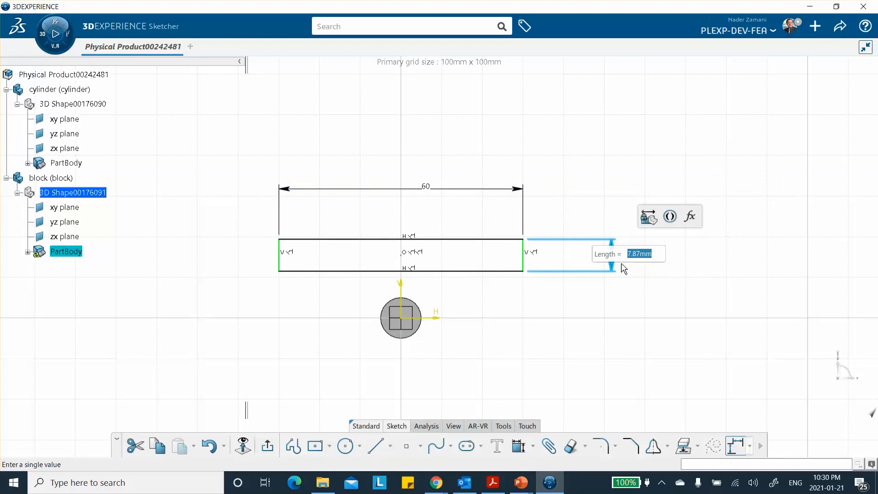
pyautogui.write('5')
pyautogui.press('Return')
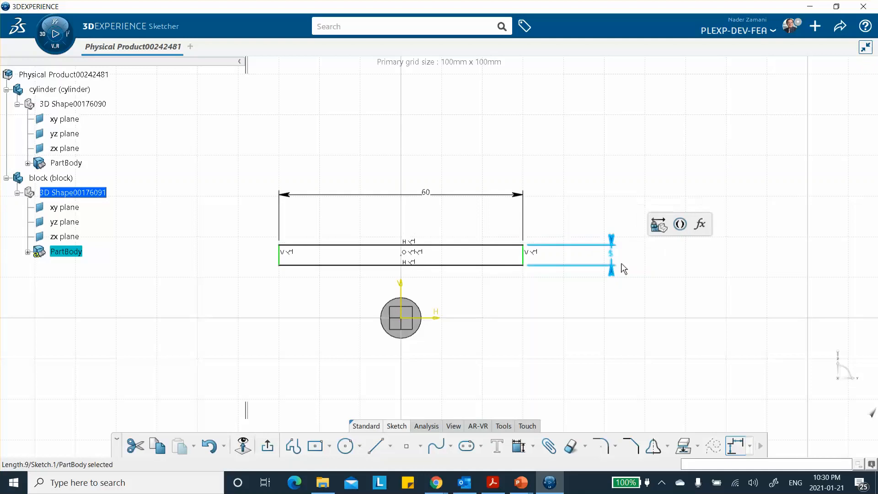
pyautogui.click(623, 269)
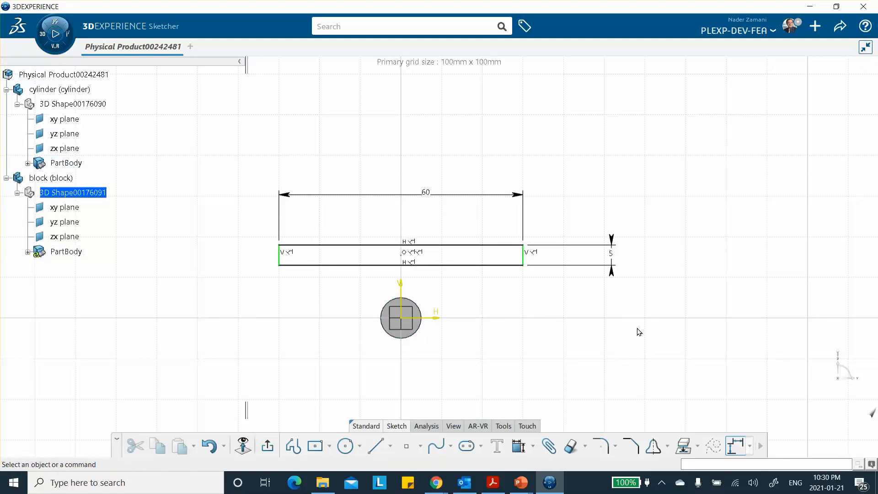
# Step: Constrain the distance between the sketch's horizontal axis and the rectangle's lower edge to 6 mm
pyautogui.click(518, 446)
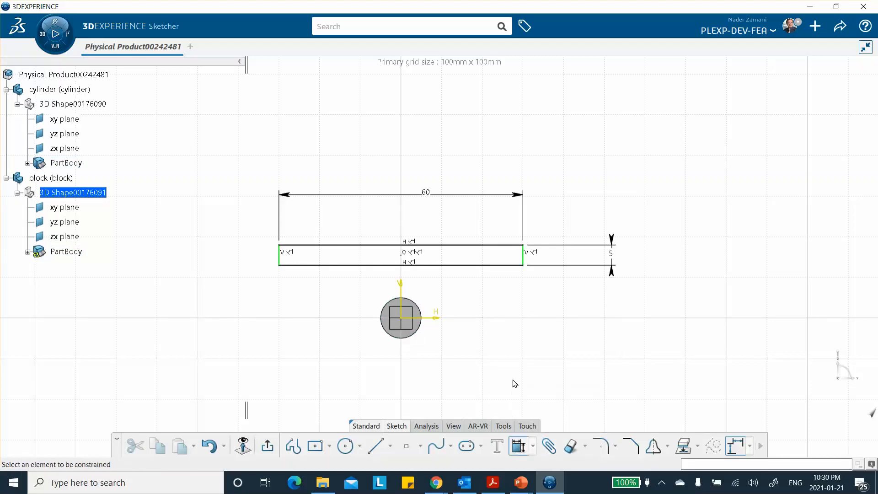
pyautogui.click(443, 318)
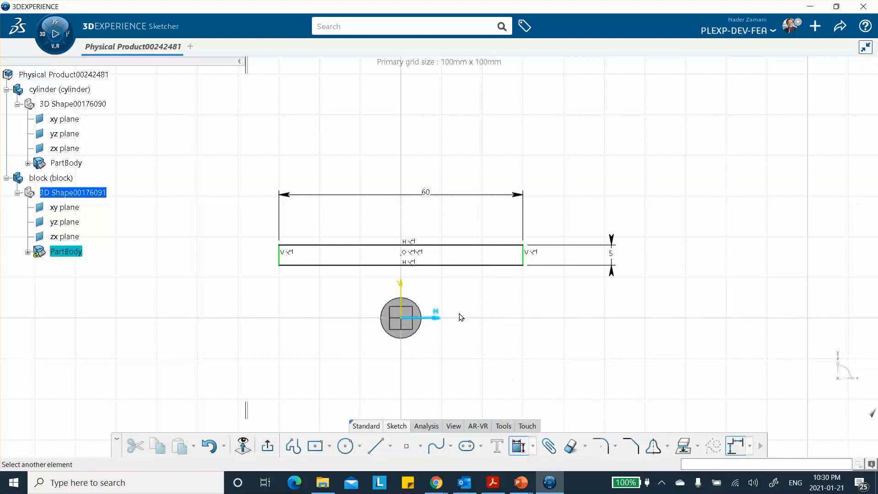
pyautogui.click(463, 266)
pyautogui.click(467, 295)
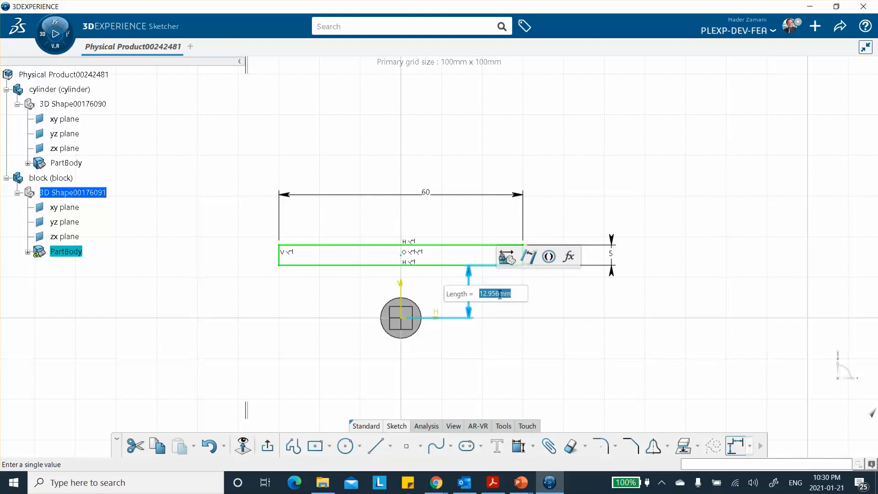
pyautogui.write('6')
pyautogui.press('Return')
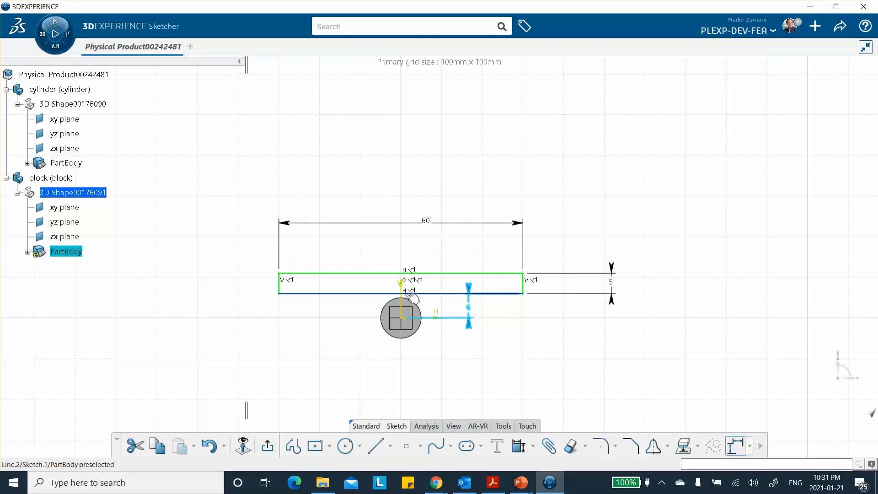
pyautogui.click(602, 200)
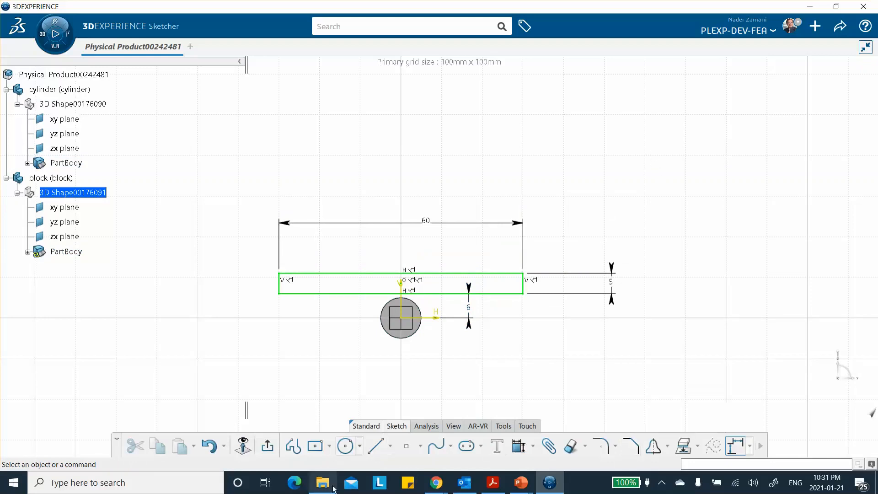
# Step: Exit the sketch and pad the rectangle 15 mm in the reversed direction, over the cylinder
pyautogui.click(267, 446)
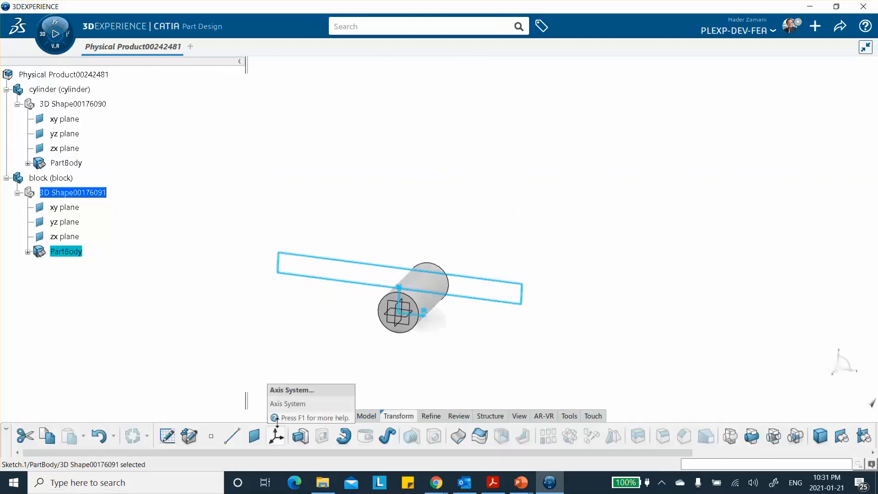
pyautogui.click(300, 437)
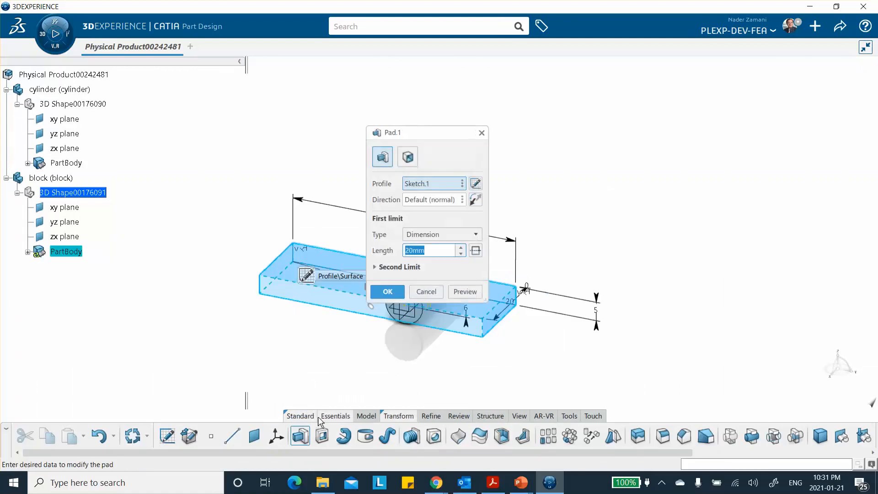
pyautogui.click(476, 204)
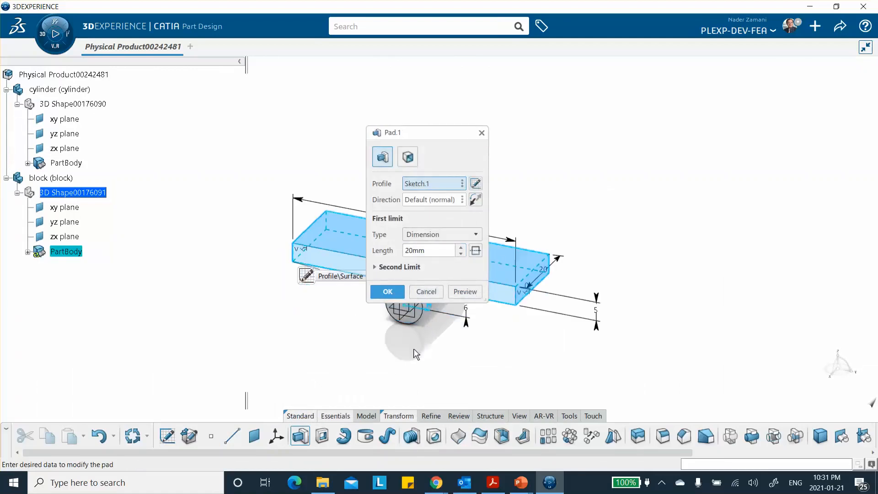
pyautogui.doubleClick(436, 256)
pyautogui.write('15')
pyautogui.click(387, 290)
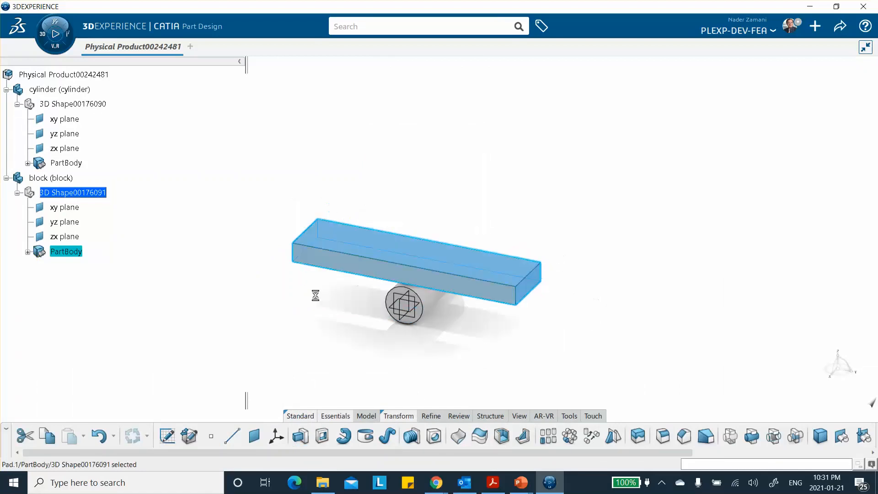
# Step: Compare the block and cylinder arrangement with the dimensioned drawing on the Chap_9 slide in PowerPoint, and return to 3DEXPERIENCE
pyautogui.moveTo(434, 263); pyautogui.dragTo(393, 339, button='middle')
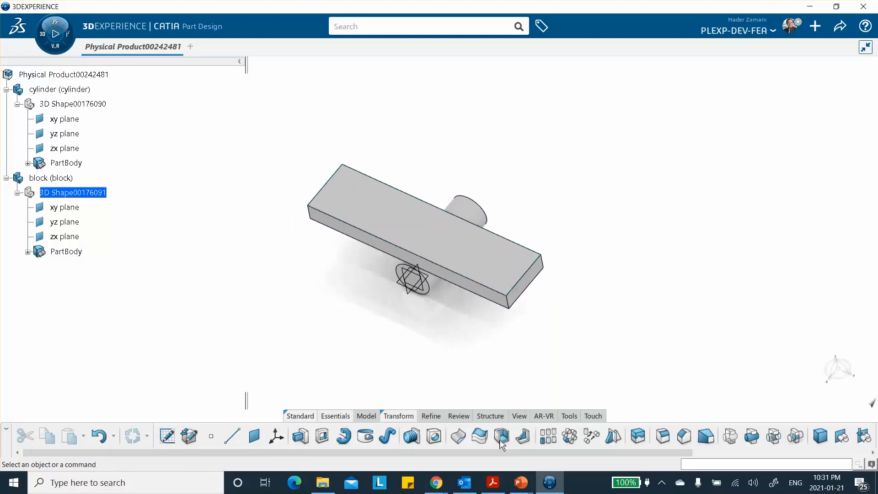
pyautogui.click(521, 478)
pyautogui.click(581, 421)
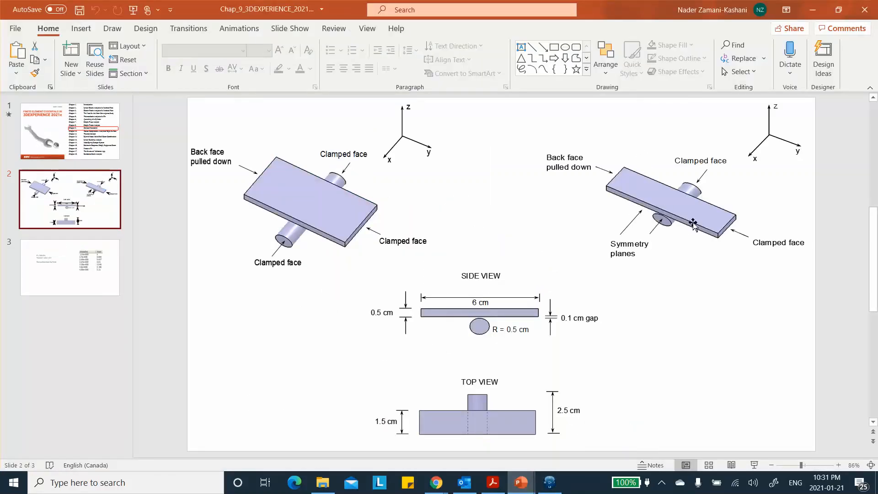
pyautogui.click(816, 11)
pyautogui.moveTo(355, 348); pyautogui.dragTo(374, 272, button='middle')
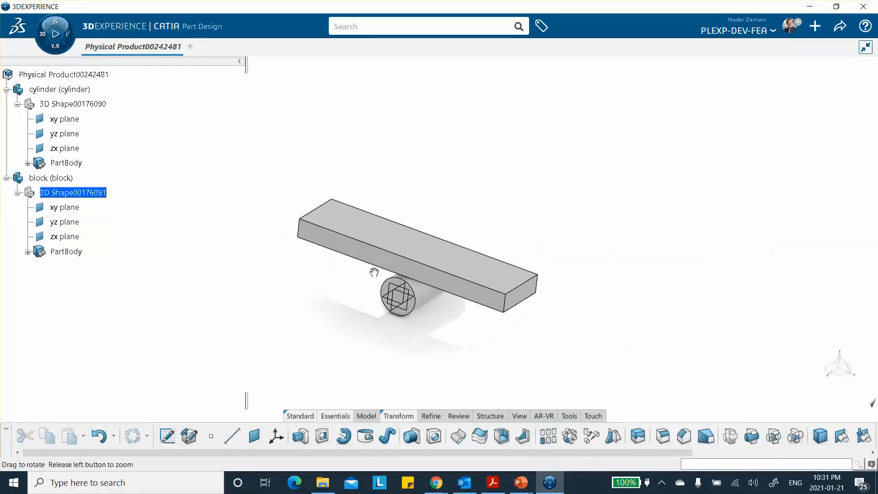
pyautogui.moveTo(521, 218); pyautogui.dragTo(514, 208, button='middle')
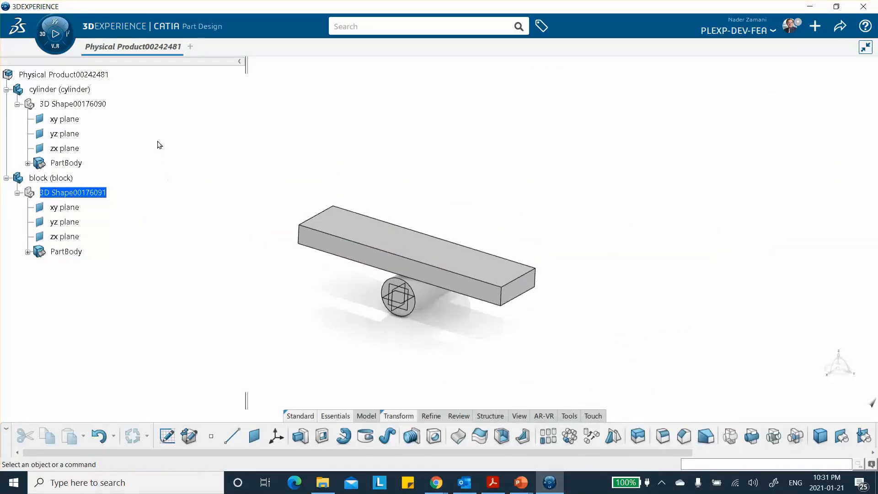
# Step: Activate the root physical product and save the whole assembly
pyautogui.click(63, 75)
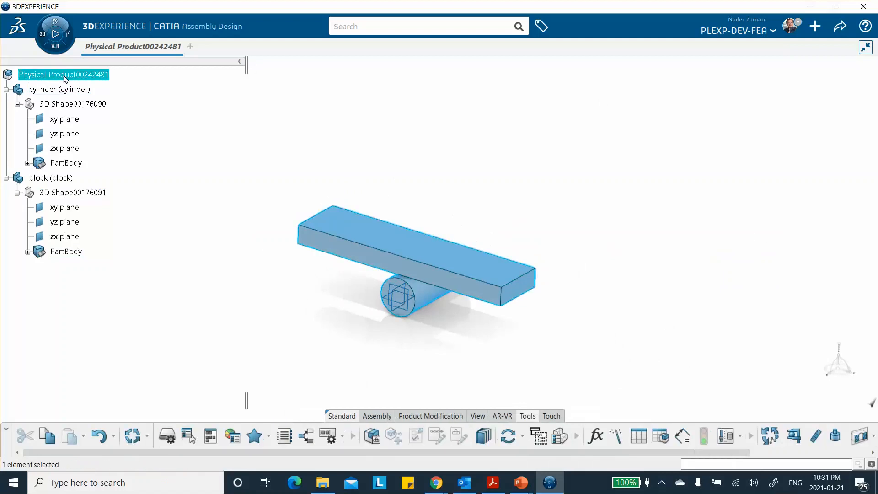
pyautogui.click(838, 29)
pyautogui.click(779, 48)
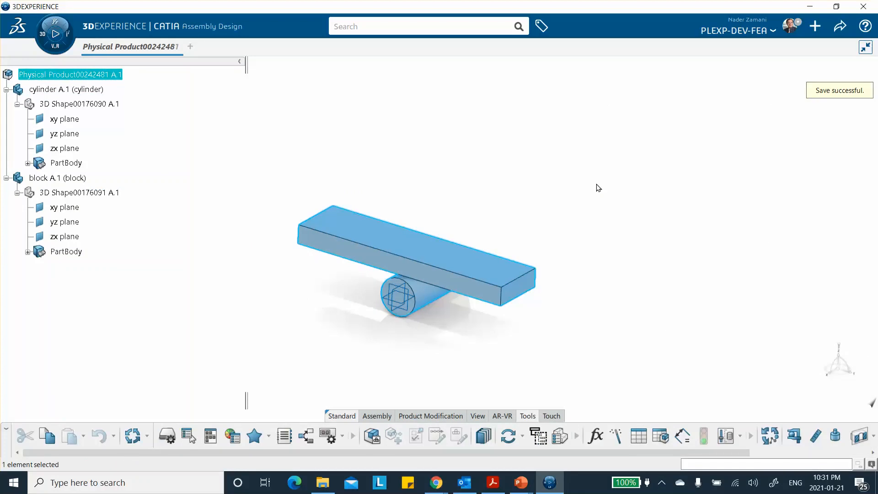
pyautogui.click(543, 192)
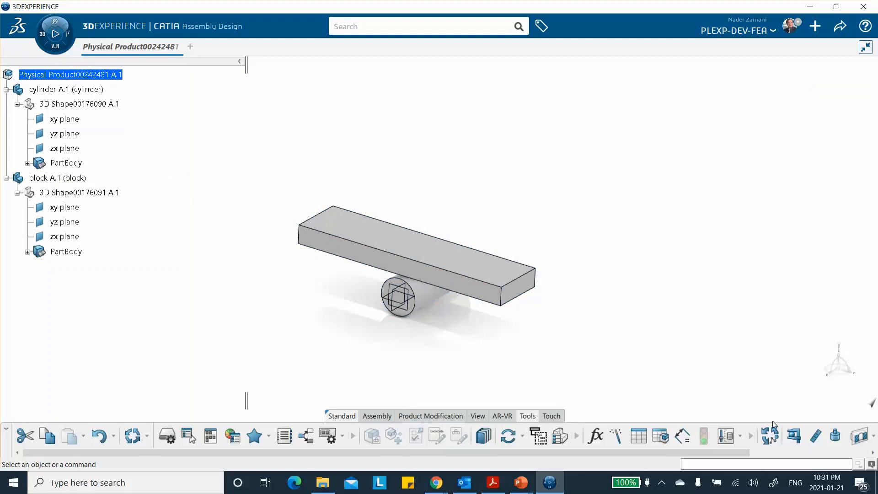
pyautogui.click(377, 416)
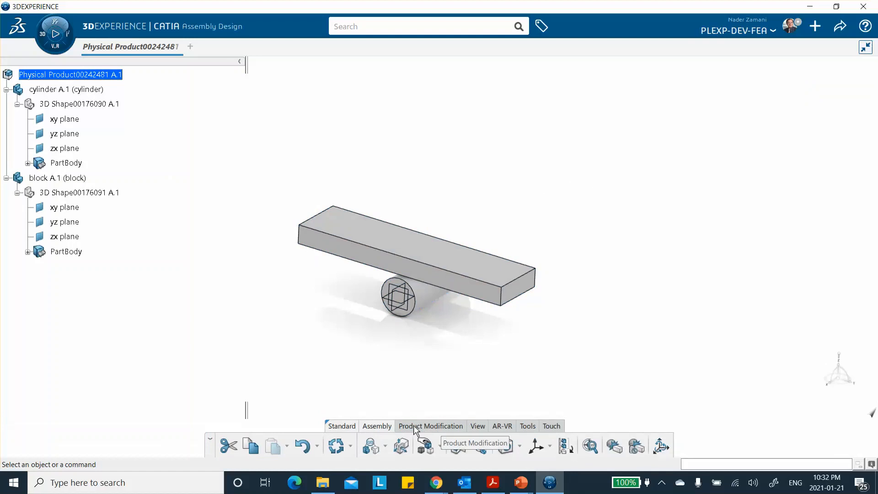
pyautogui.click(415, 426)
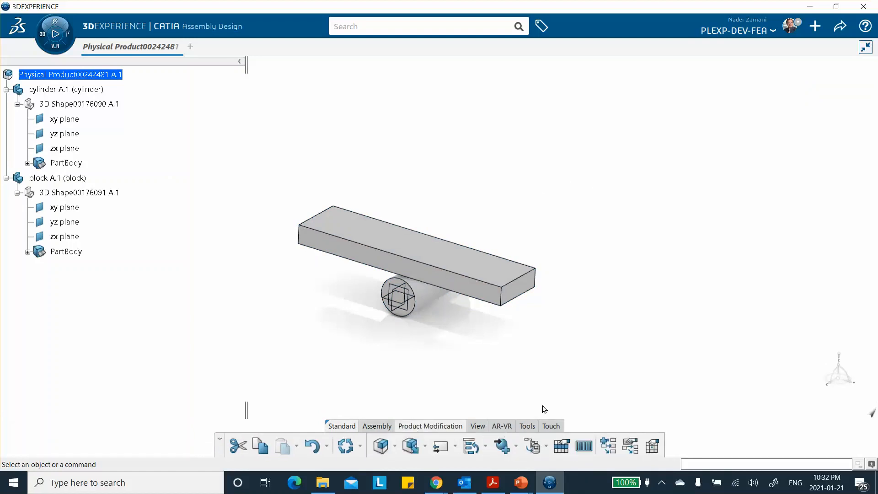
pyautogui.click(479, 426)
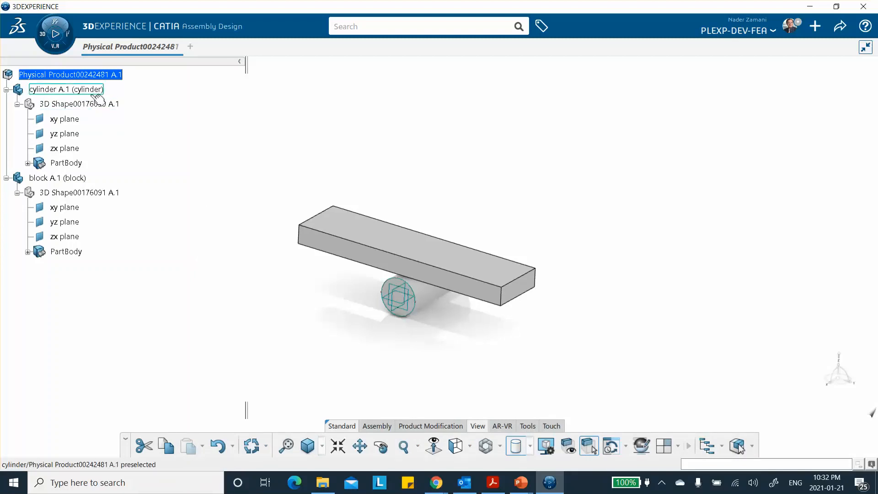
# Step: Open the cylinder's 3D Shape in Part Design and create one core material titled "my-chap9"
pyautogui.doubleClick(102, 104)
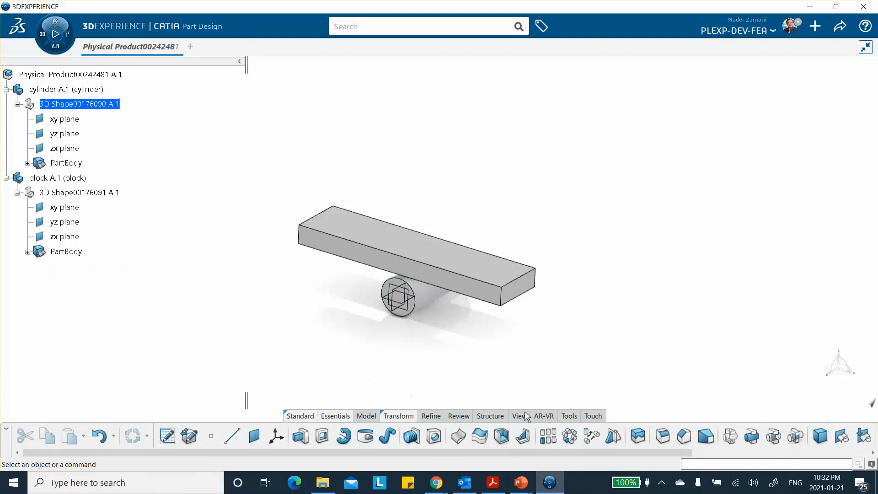
pyautogui.click(566, 417)
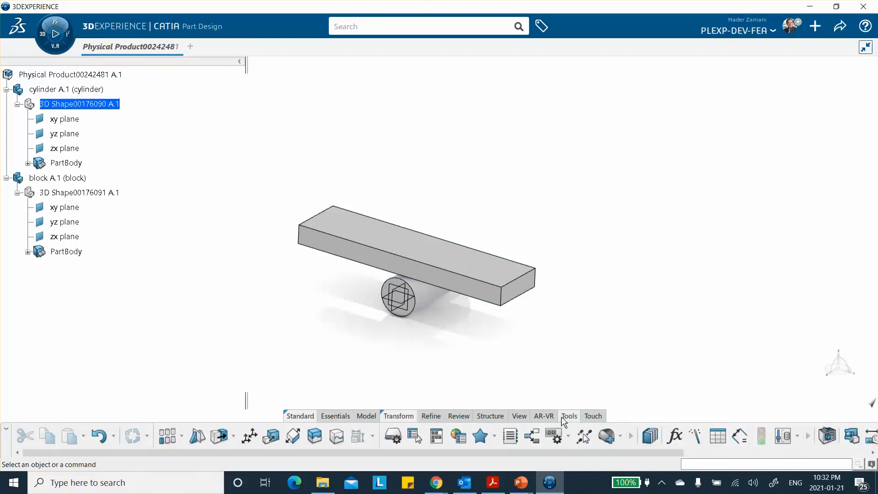
pyautogui.click(606, 436)
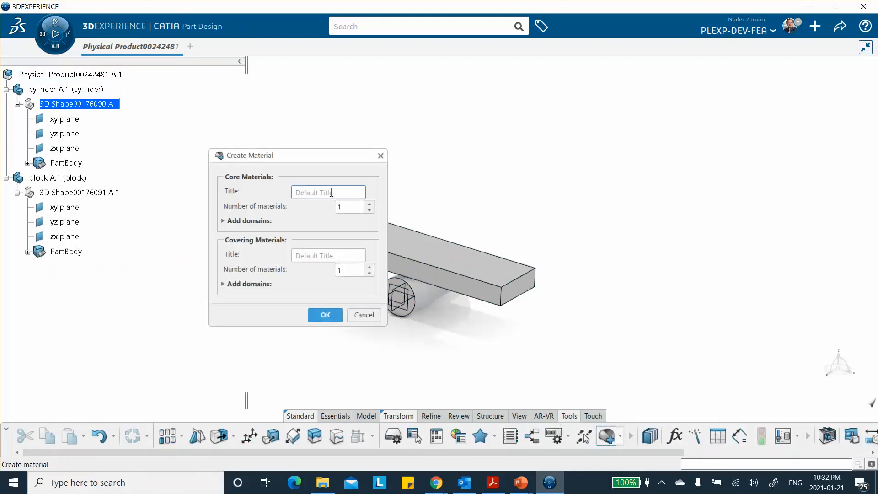
pyautogui.write('my-chap9')
pyautogui.click(327, 319)
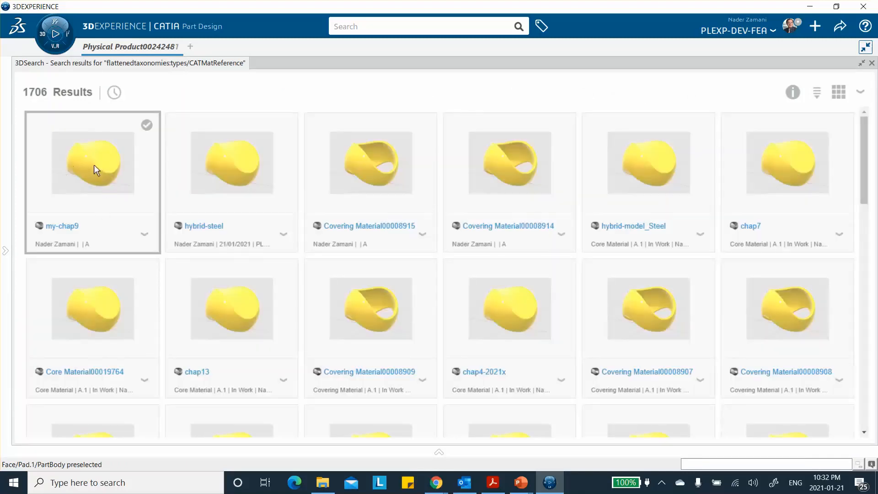
# Step: Open the simulation definition of the my-chap9 material and enable Elastic under the Abaqus Multiphysics mechanical elasticity options
pyautogui.rightClick(92, 166)
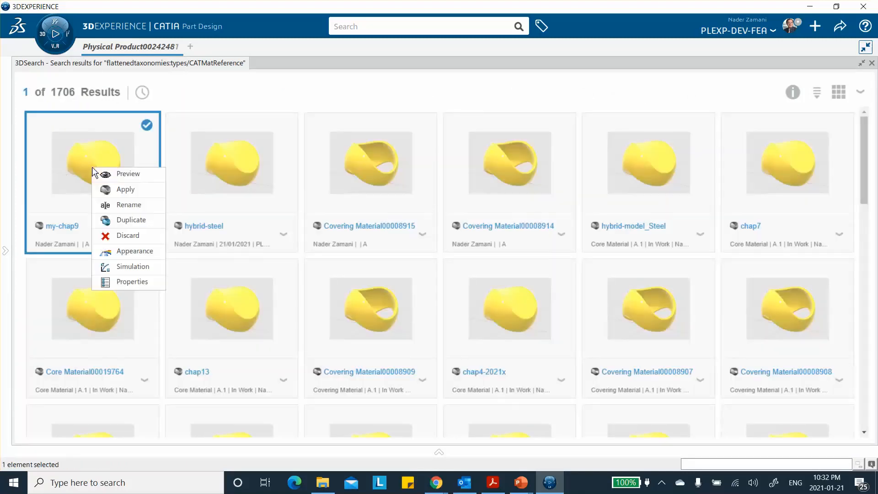
pyautogui.click(130, 266)
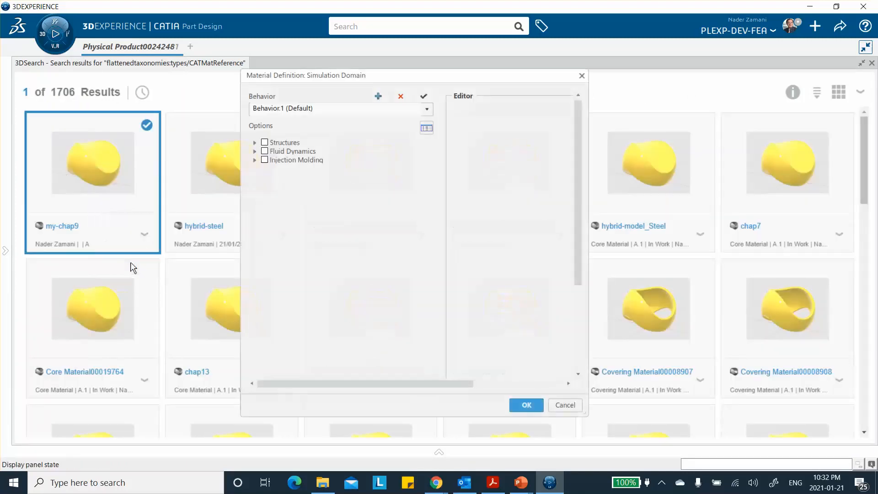
pyautogui.click(255, 142)
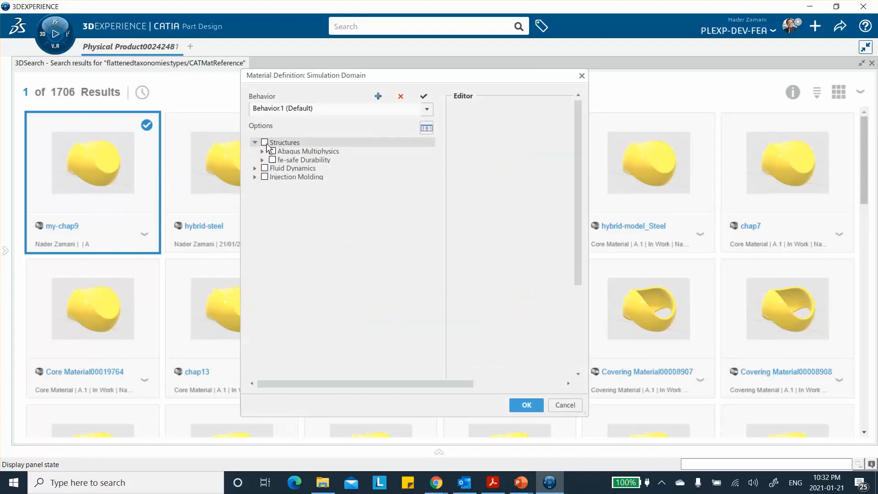
pyautogui.click(262, 151)
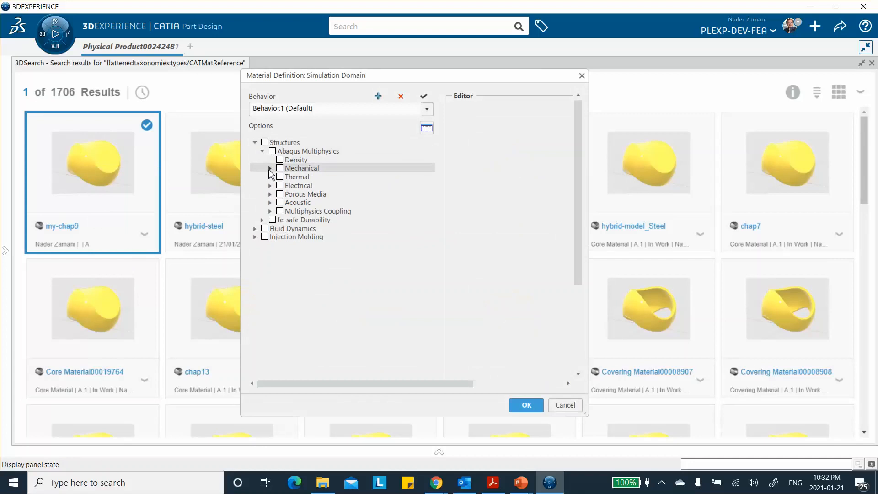
pyautogui.click(270, 168)
pyautogui.click(277, 177)
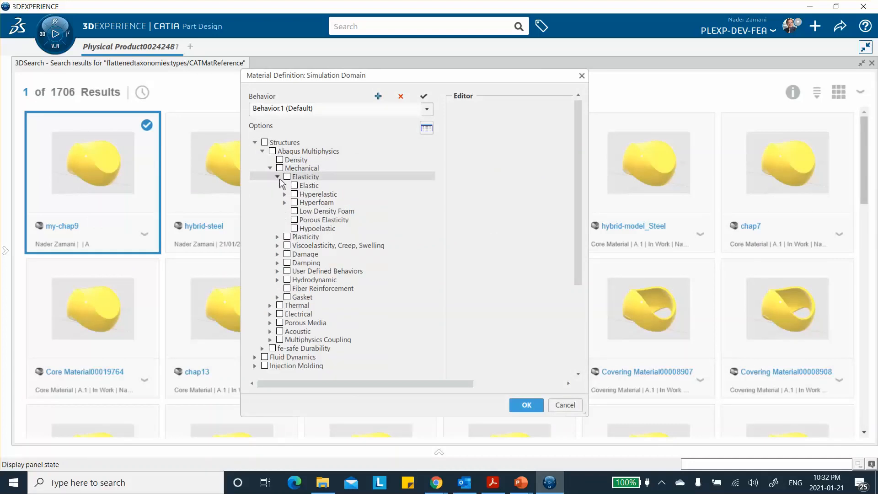
pyautogui.click(294, 185)
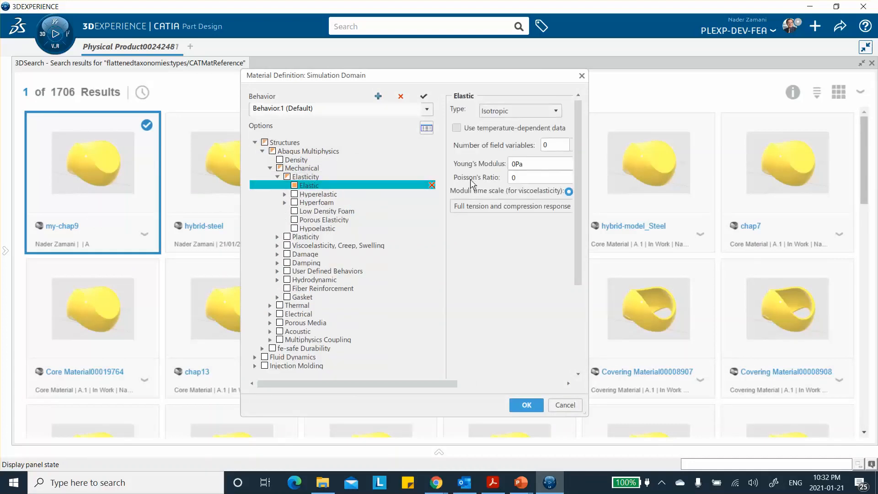
# Step: Set the isotropic elastic Young's modulus to 2e+011 Pa and the Poisson's ratio to 0.3
pyautogui.click(537, 165)
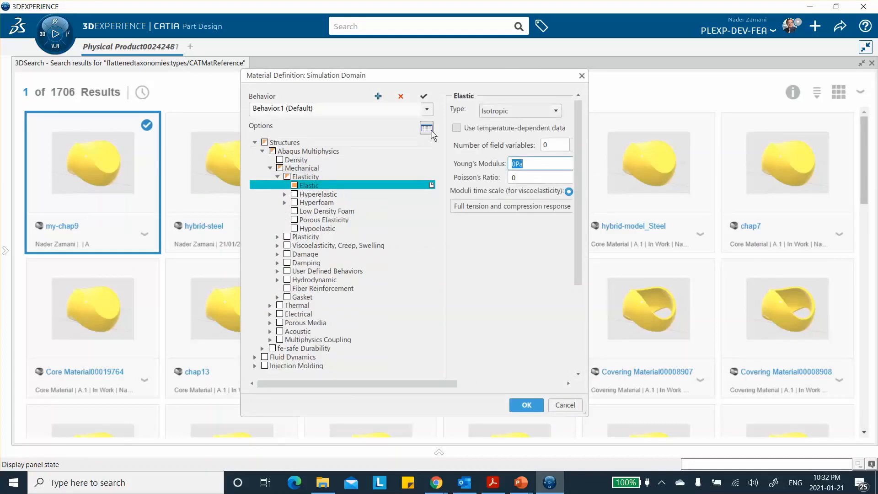
pyautogui.write('2e+011')
pyautogui.click(518, 178)
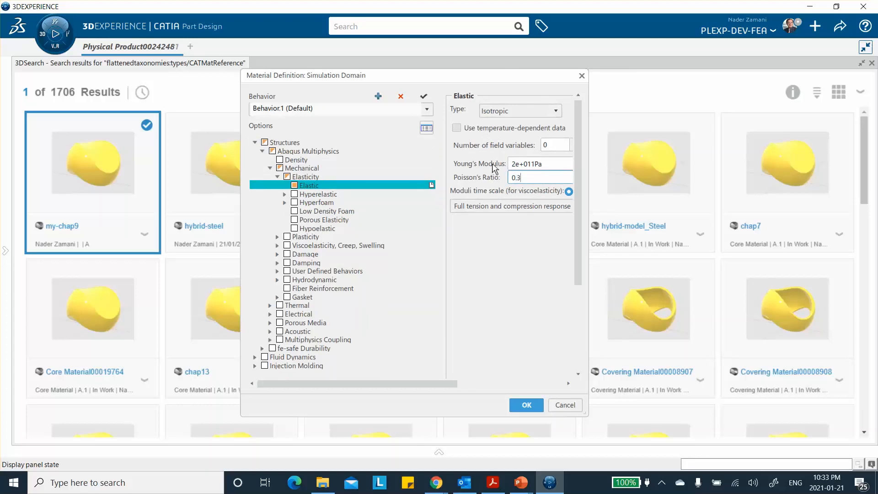
pyautogui.click(519, 314)
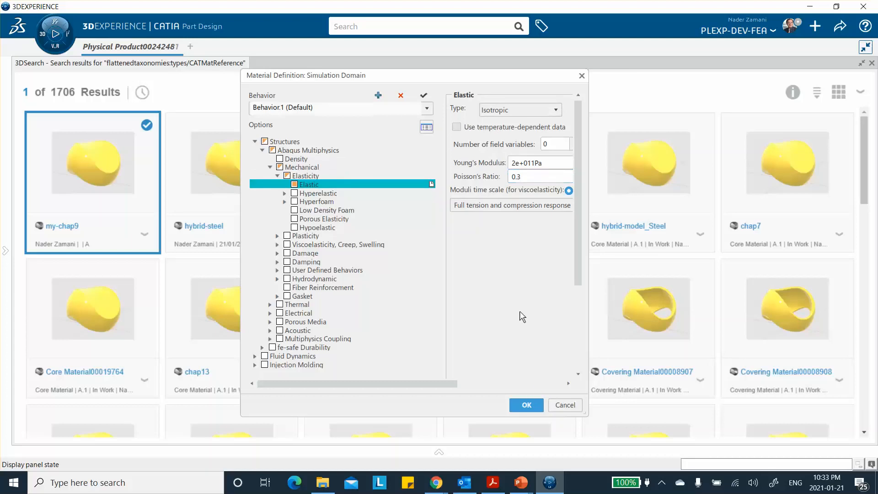
pyautogui.click(423, 300)
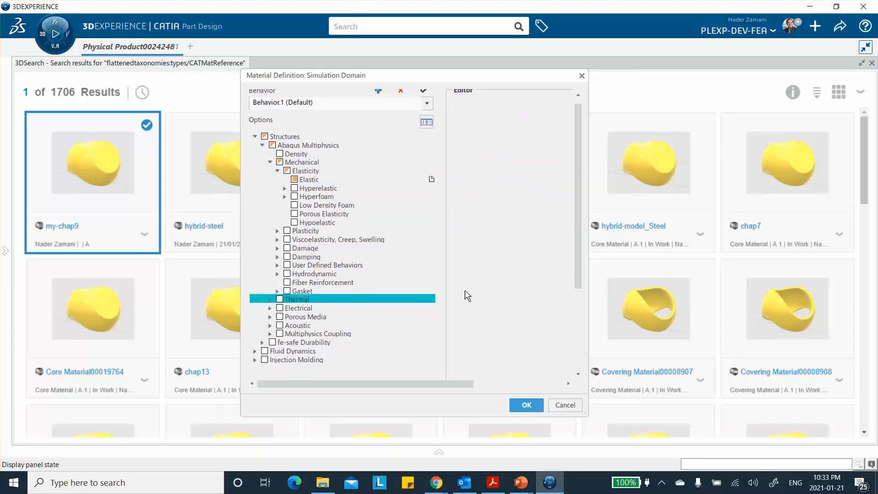
pyautogui.click(303, 179)
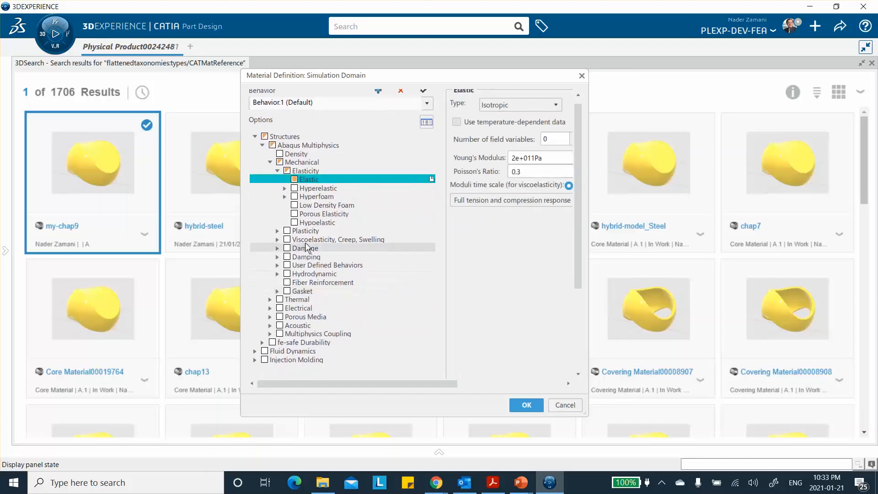
# Step: Enable the Plastic option under Metal Plasticity, then close the material search results and widen the material definition dialog
pyautogui.click(278, 231)
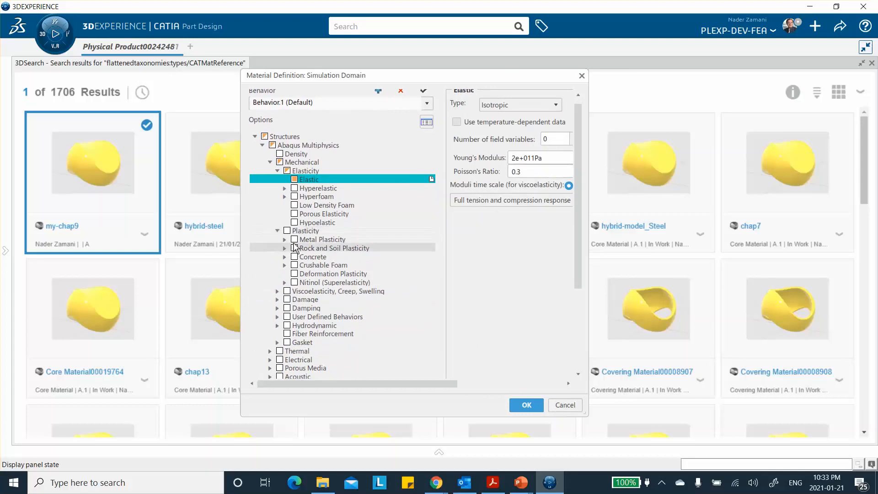
pyautogui.click(284, 239)
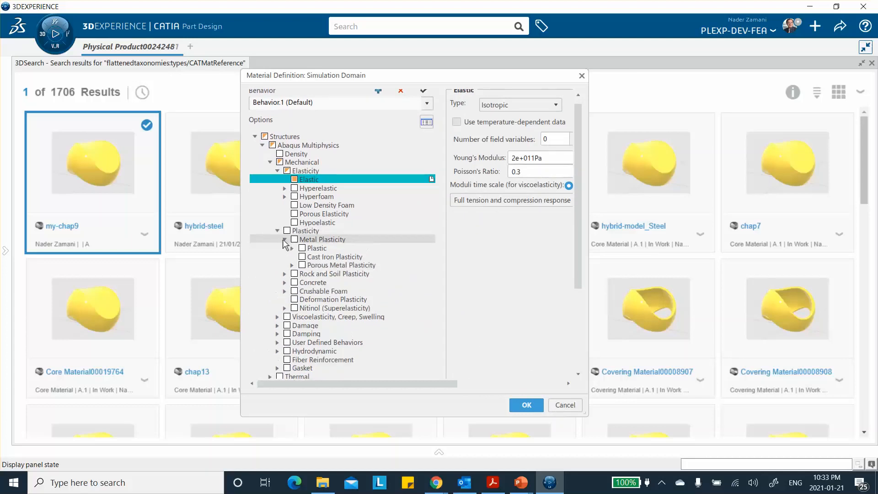
pyautogui.click(291, 248)
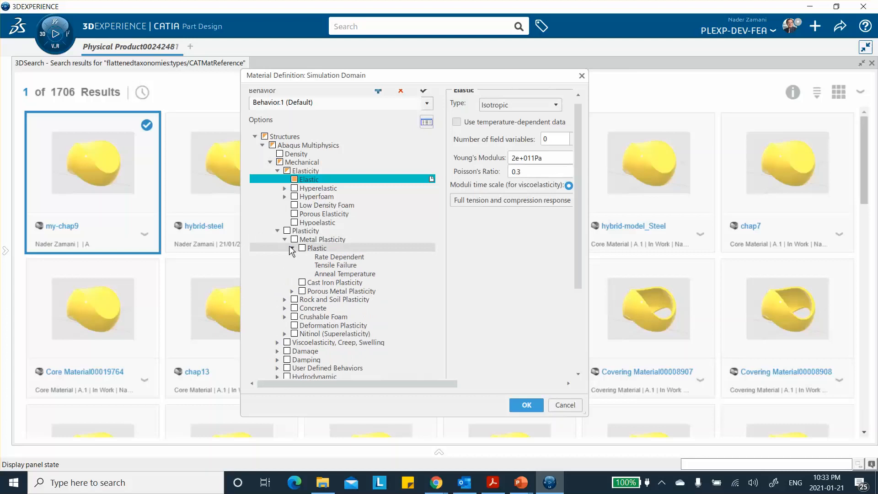
pyautogui.click(302, 248)
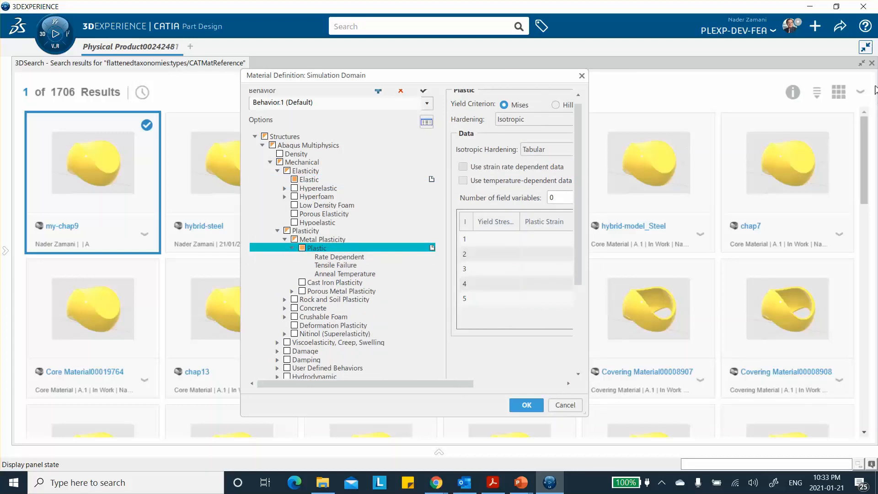
pyautogui.click(871, 63)
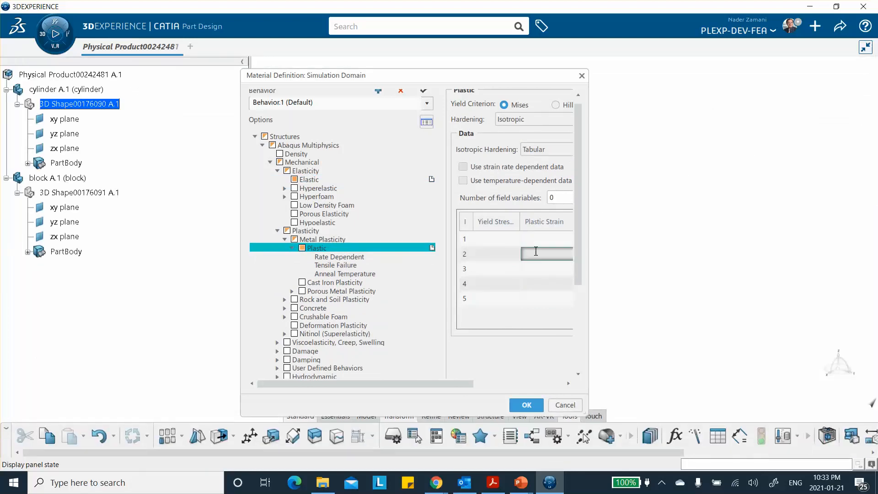
pyautogui.moveTo(588, 234); pyautogui.dragTo(664, 234)
# Step: Fill the first row of the plastic data table with yield stress 2.65E8 and plastic strain 0
pyautogui.click(509, 242)
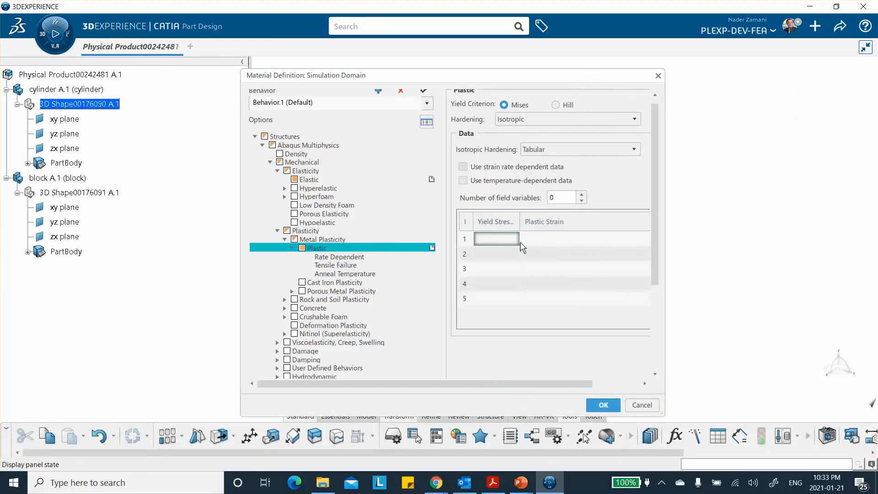
pyautogui.click(562, 242)
pyautogui.click(497, 240)
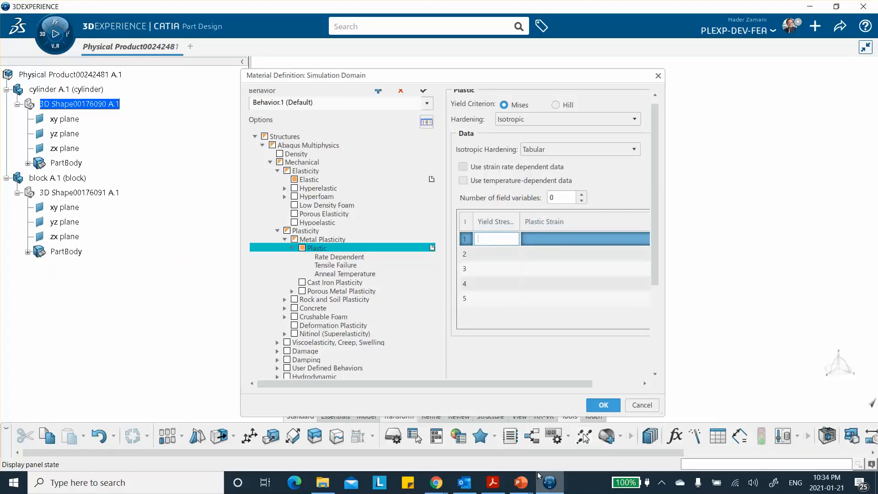
pyautogui.moveTo(521, 480)
pyautogui.write('2.65')
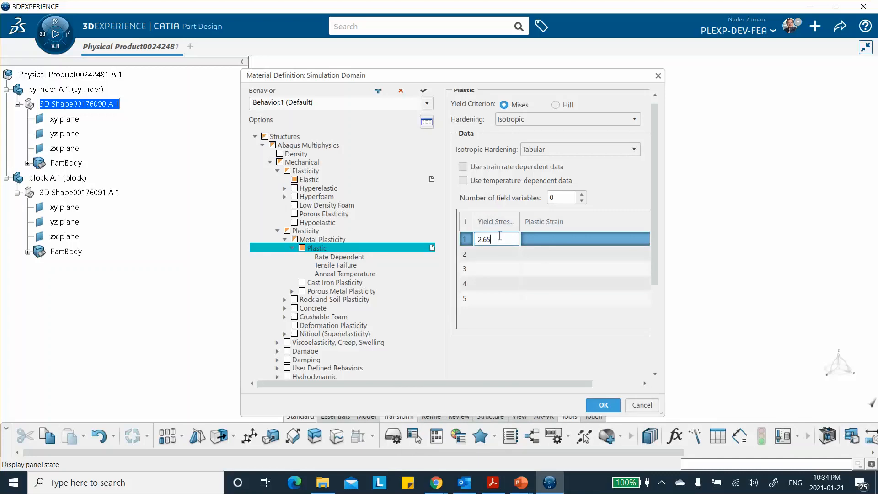
pyautogui.write('E8')
pyautogui.click(528, 239)
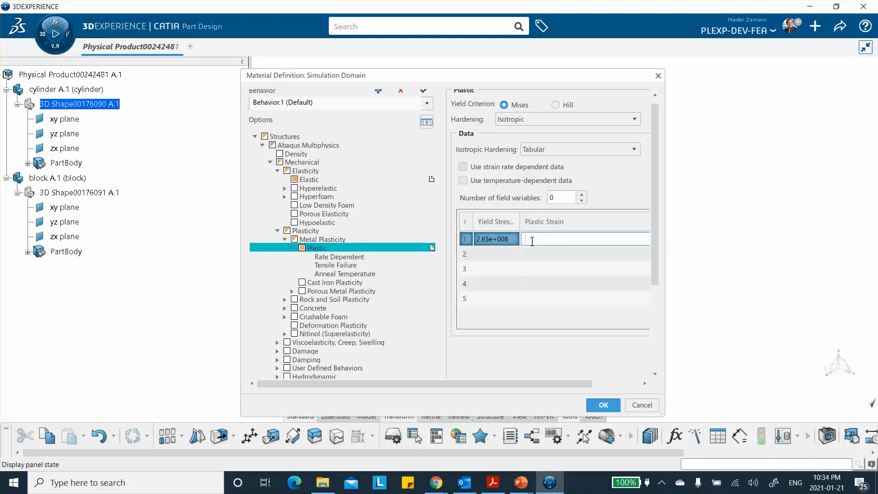
pyautogui.write('0')
# Step: Fill plastic data row 2 with yield stress 2.7E8 and strain 0.005, and row 3 with 2.69E8 and 0.007
pyautogui.click(488, 252)
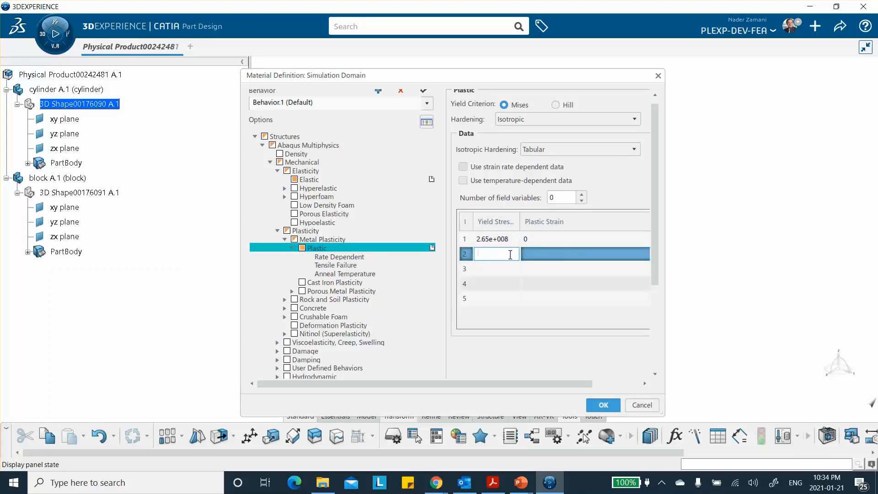
pyautogui.write('2.7E8')
pyautogui.click(533, 253)
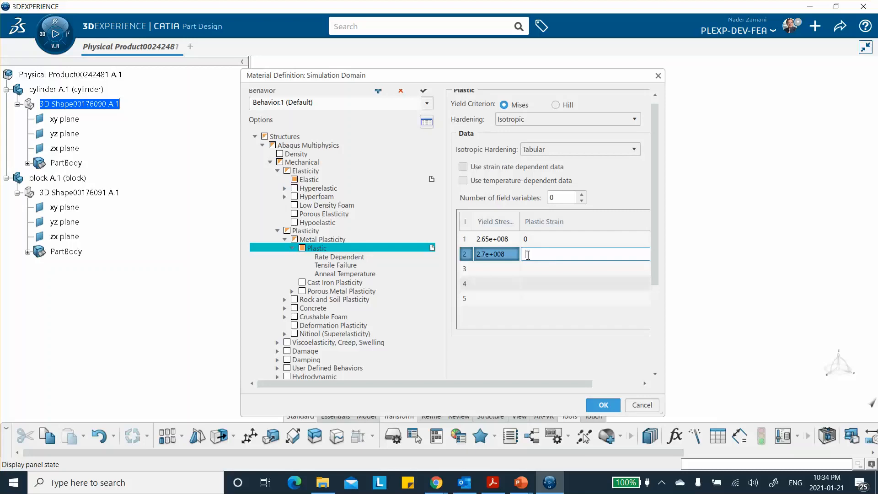
pyautogui.write('0.005')
pyautogui.click(479, 269)
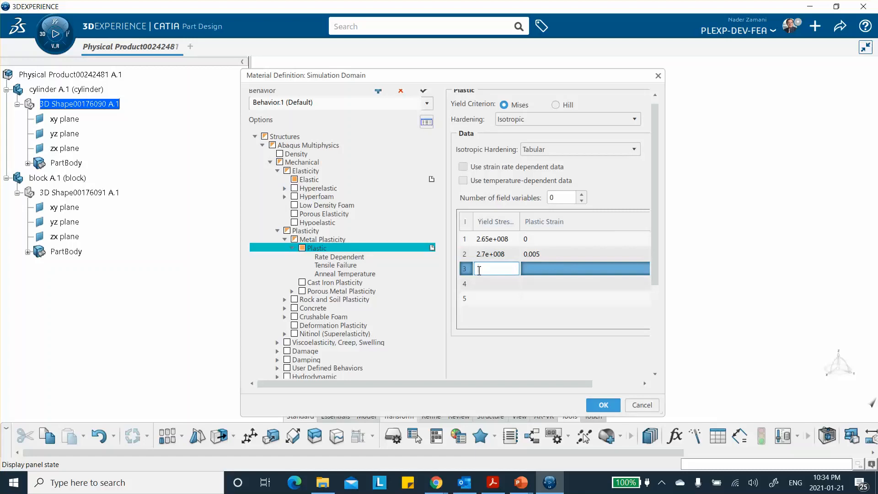
pyautogui.write('2.69E8')
pyautogui.click(551, 265)
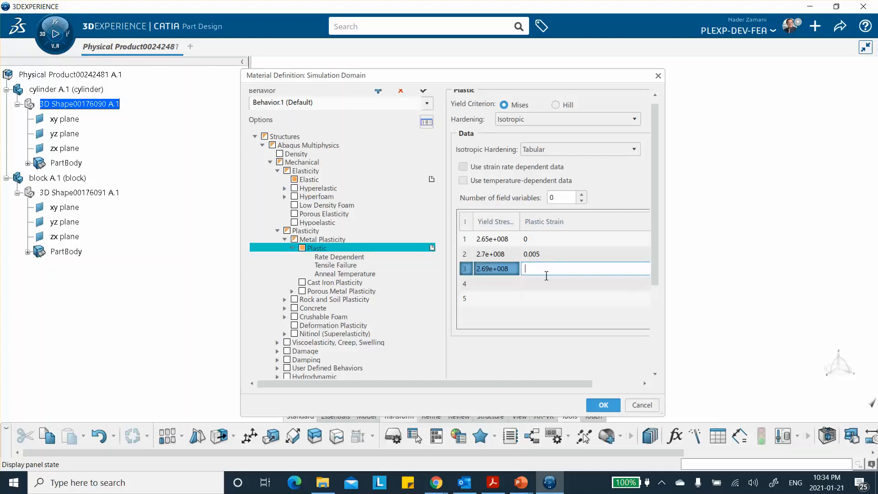
pyautogui.write('0.007')
# Step: Fill plastic data row 4 with yield stress 2.67E8 and strain 0.01, and row 5 with 3.35E8 and 0.049
pyautogui.click(483, 284)
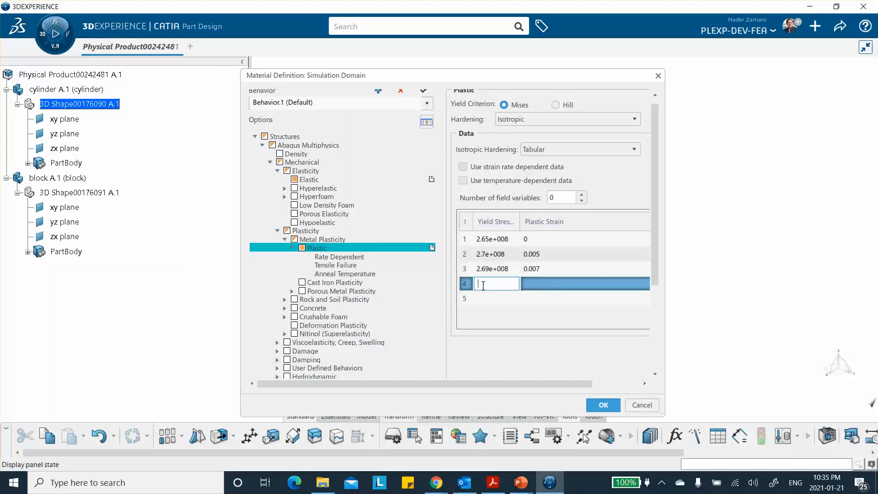
pyautogui.write('2.67E8')
pyautogui.click(544, 282)
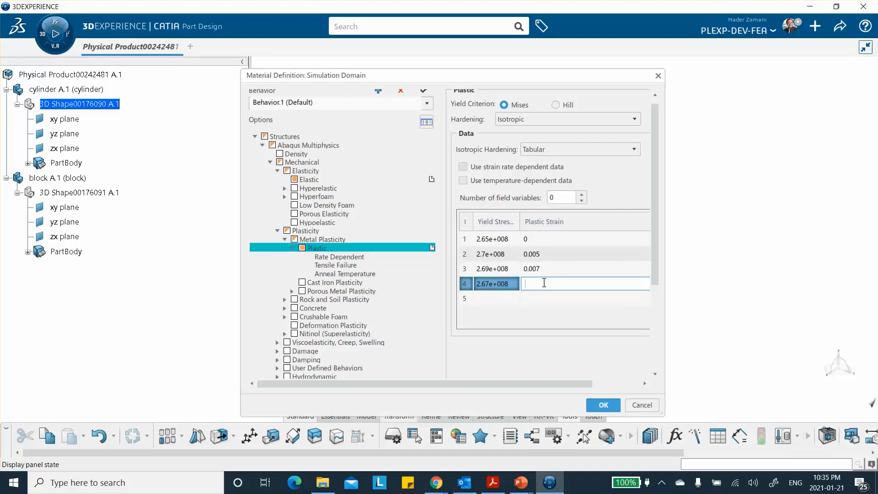
pyautogui.write('0.01')
pyautogui.click(492, 297)
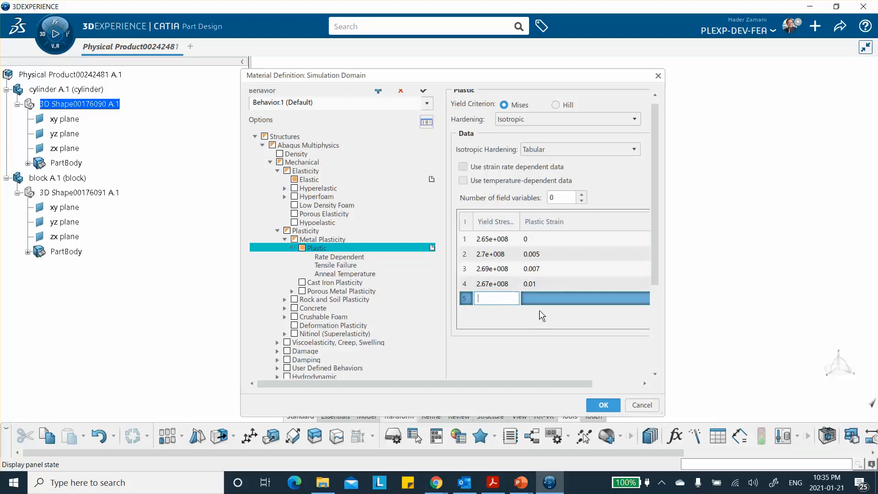
pyautogui.write('3.35E8')
pyautogui.click(541, 300)
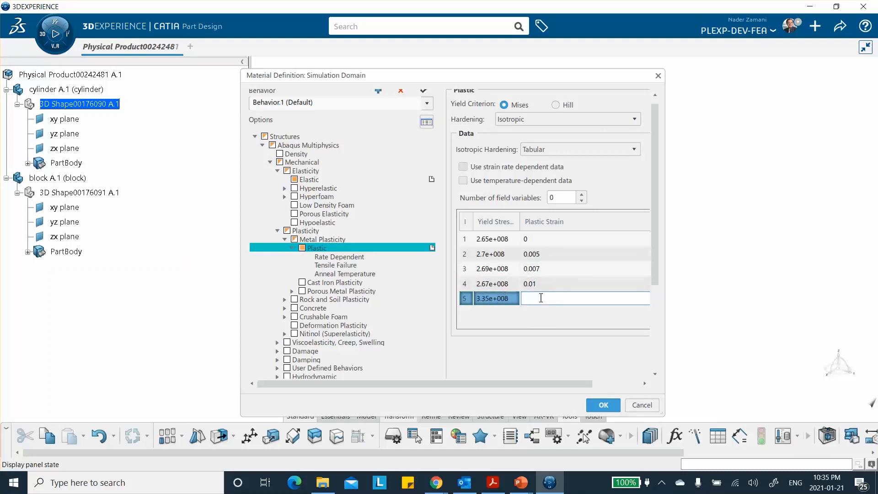
pyautogui.write('0.04')
# Step: Add rows 6 and 7 to the plastic data table by duplicating the last row twice
pyautogui.rightClick(498, 300)
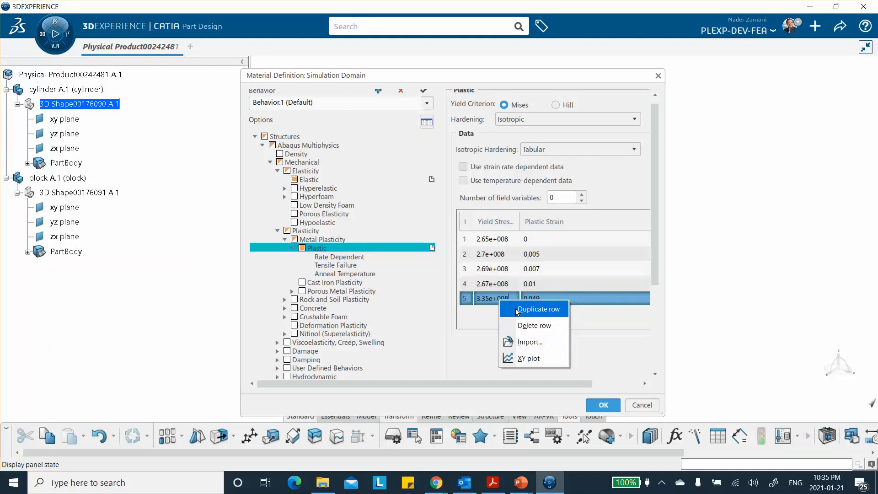
pyautogui.click(517, 311)
pyautogui.rightClick(501, 315)
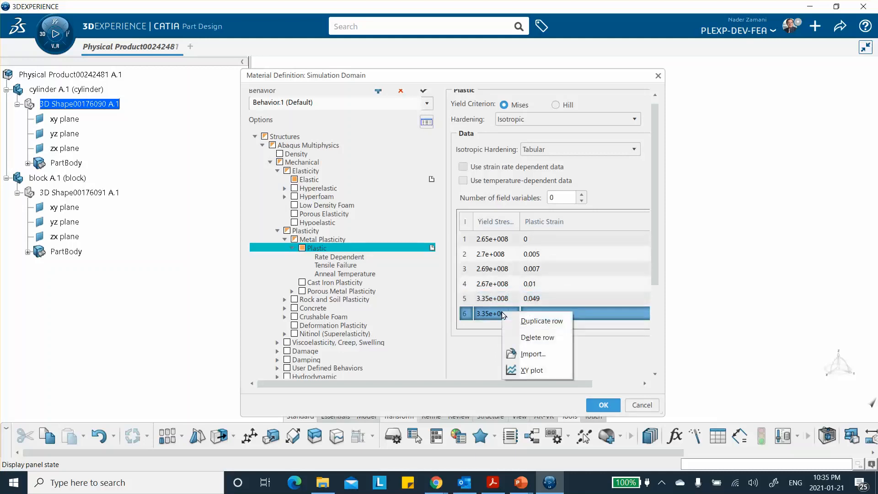
pyautogui.click(513, 322)
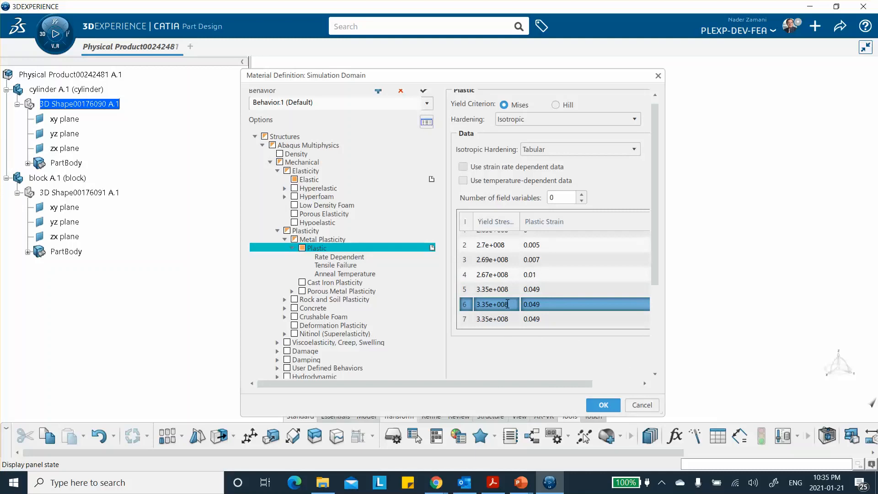
# Step: Set row 6 of the plastic data to yield stress 4.8E8 and plastic strain 0.196
pyautogui.doubleClick(505, 305)
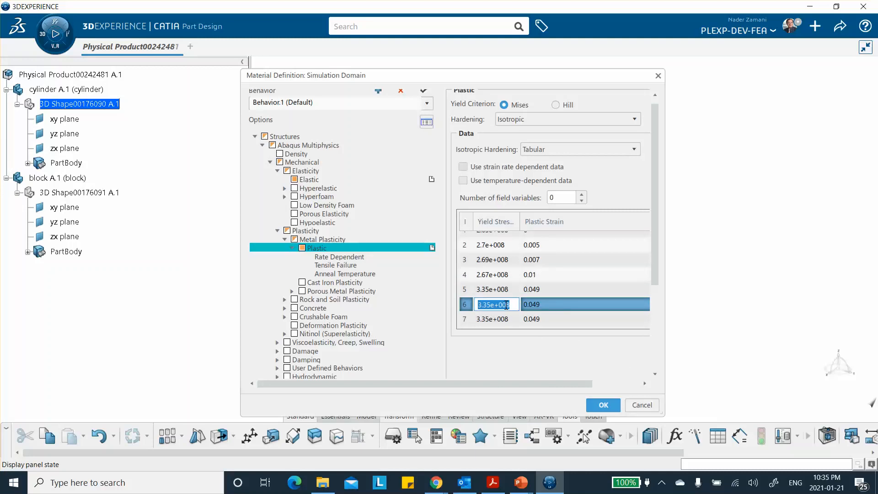
pyautogui.write('4.8E8')
pyautogui.click(551, 303)
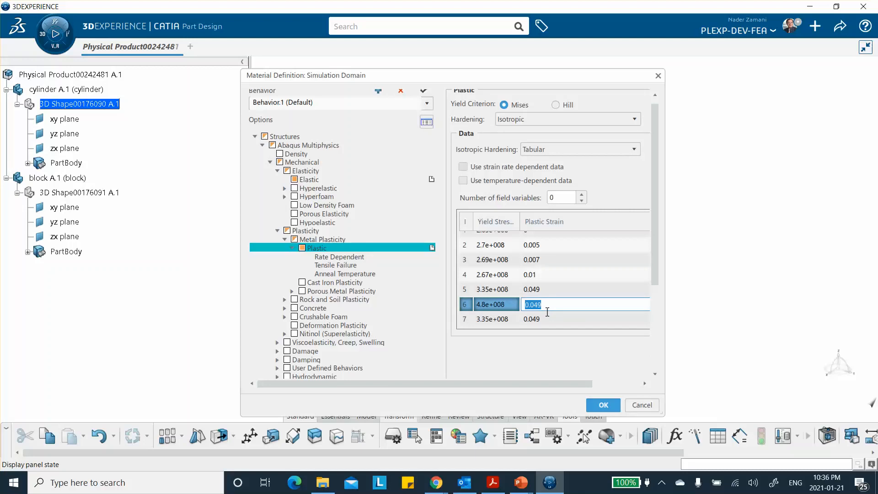
pyautogui.write('0.196')
# Step: Set row 7 of the plastic data to yield stress 4.88E6 and plastic strain 0.21
pyautogui.doubleClick(495, 319)
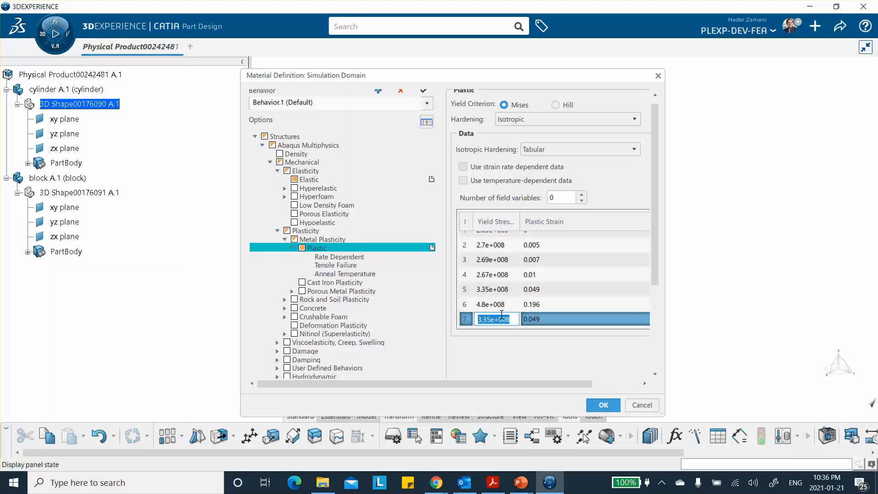
pyautogui.write('4.88E6')
pyautogui.press('Tab')
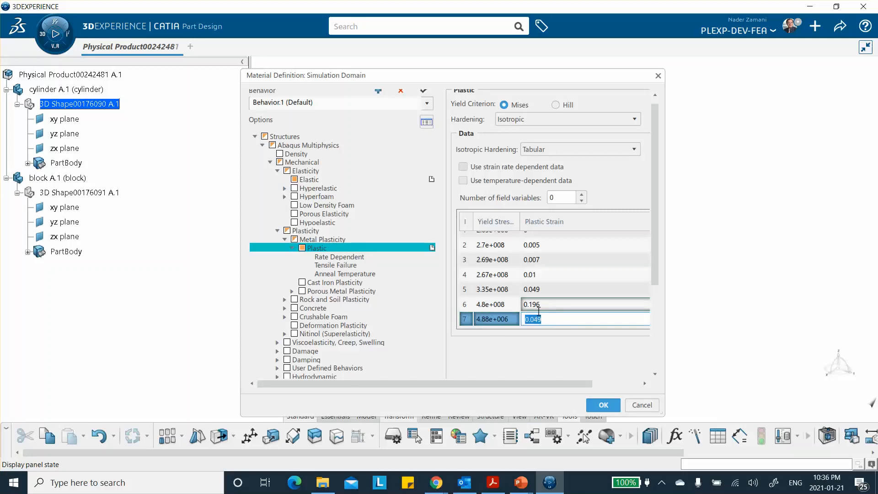
pyautogui.write('0.21')
pyautogui.press('Return')
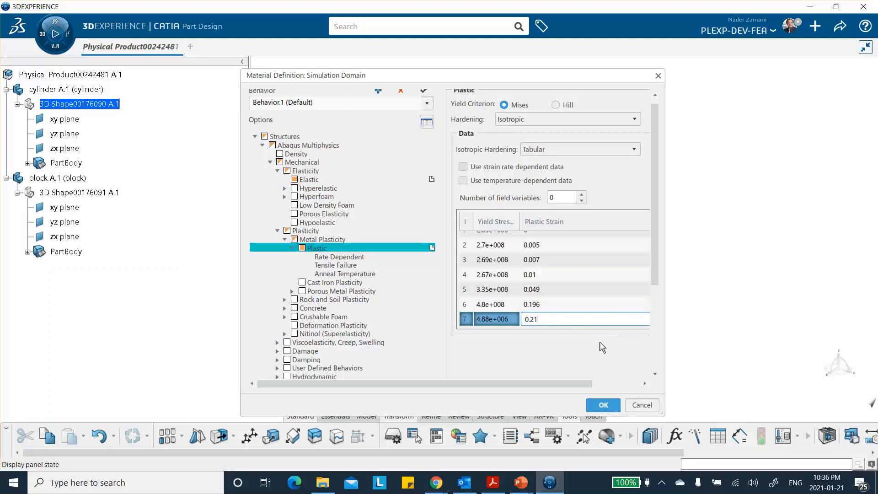
# Step: Switch to the Chap_9 presentation in PowerPoint, check the stress-strain table on slide 3, and return to the material definition
pyautogui.moveTo(521, 483)
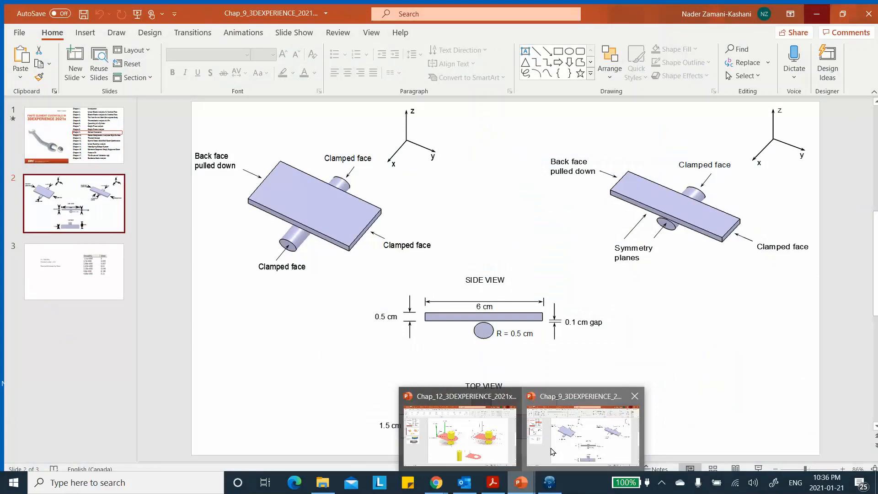
pyautogui.click(536, 456)
pyautogui.click(117, 252)
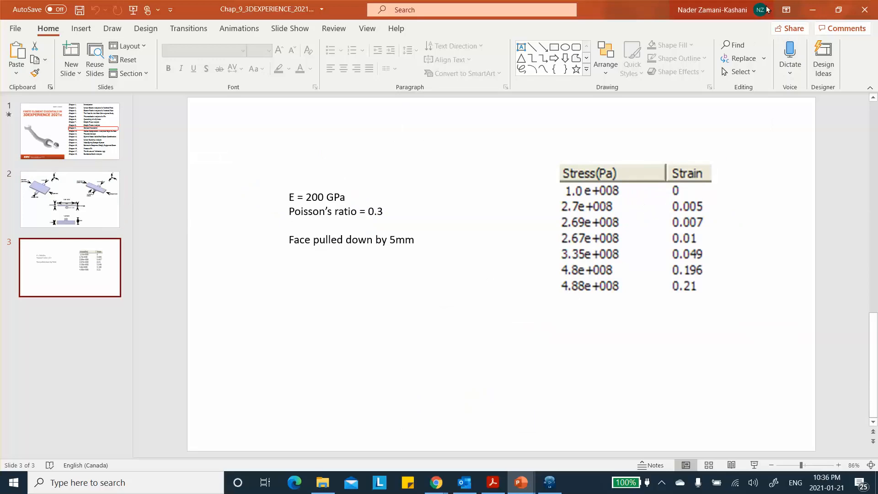
pyautogui.click(811, 10)
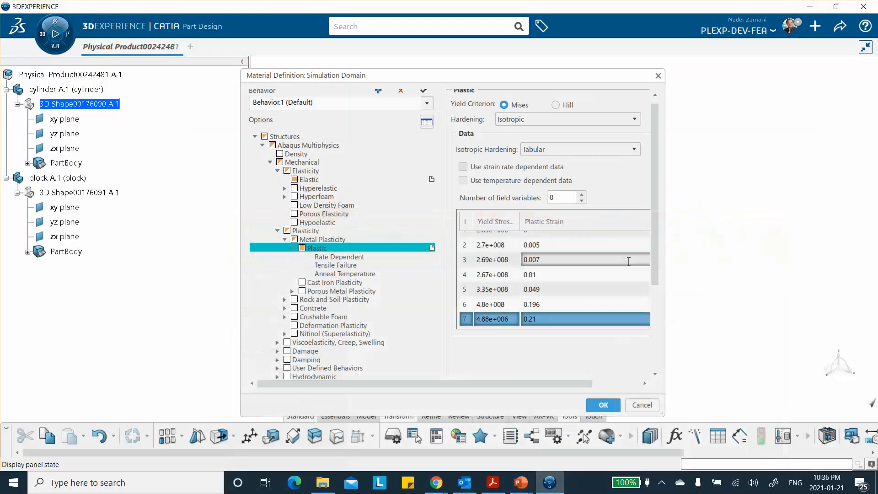
# Step: Display the XY plot of yield stress against plastic strain to check the curve, and close it
pyautogui.rightClick(567, 265)
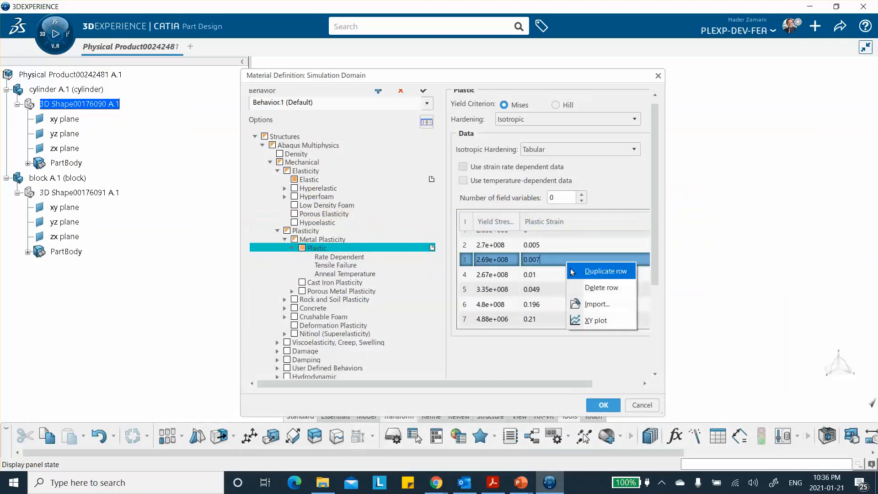
pyautogui.click(594, 319)
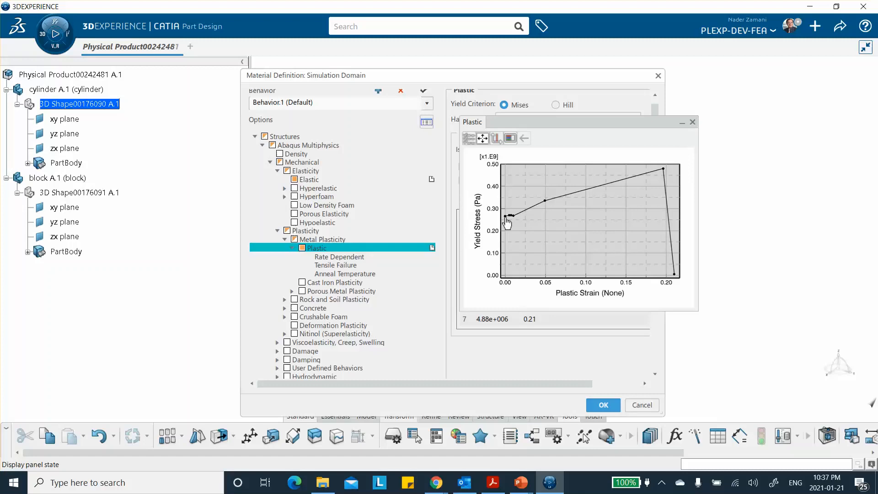
pyautogui.click(692, 122)
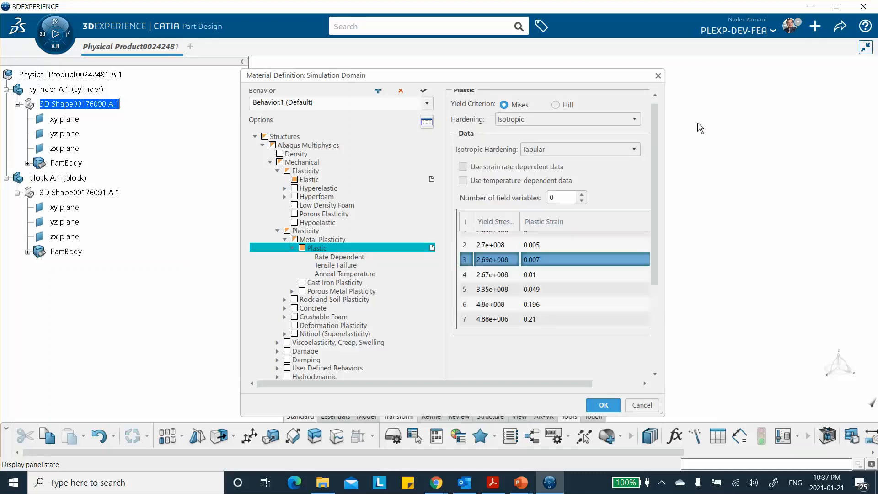
# Step: Correct the yield stress in row 7 of the plastic data to 4.88e+008
pyautogui.scroll(1, 552, 253)
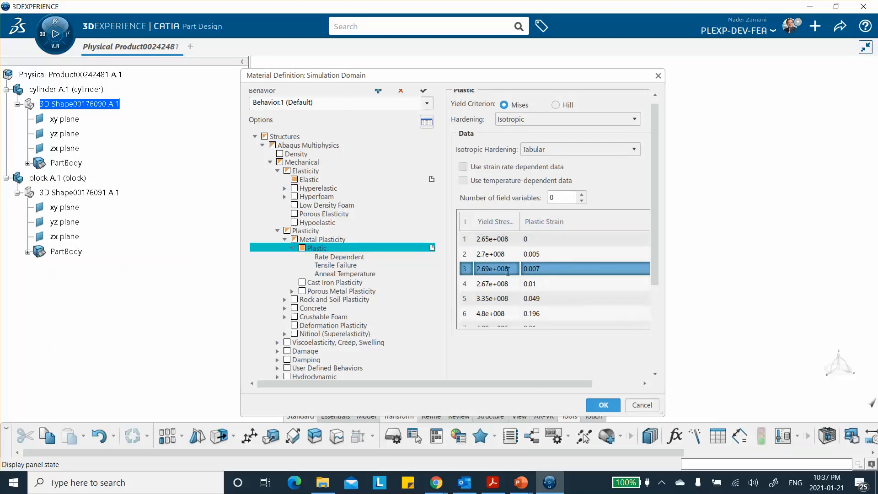
pyautogui.scroll(-1, 507, 271)
pyautogui.doubleClick(509, 319)
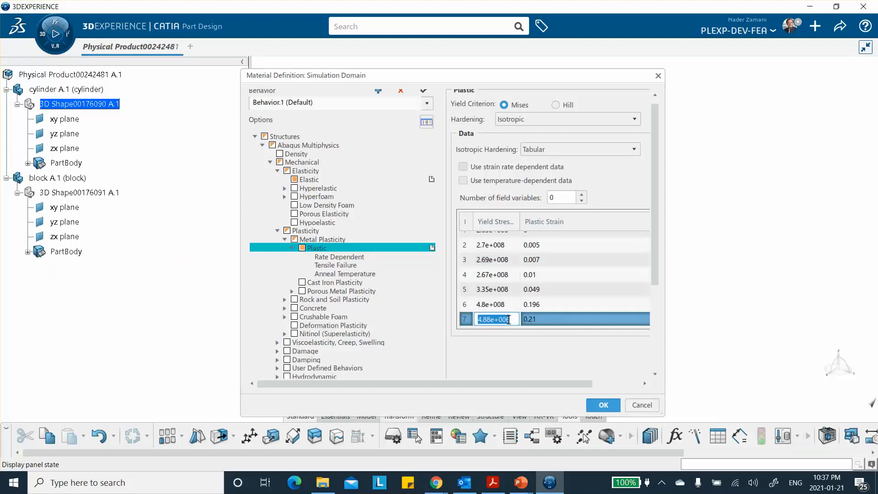
pyautogui.click(509, 319)
pyautogui.press('BackSpace')
pyautogui.click(587, 275)
pyautogui.click(576, 319)
# Step: Plot the plastic data again with the corrected last row, and close the plot
pyautogui.rightClick(575, 319)
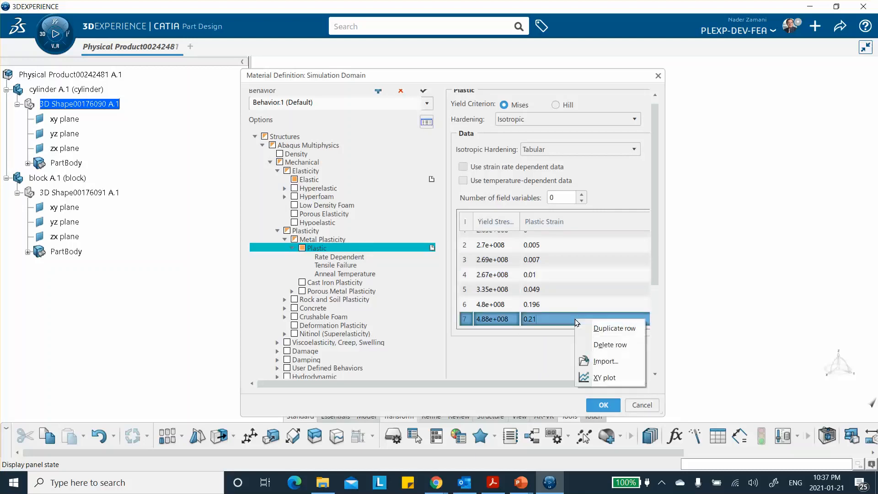
pyautogui.click(603, 377)
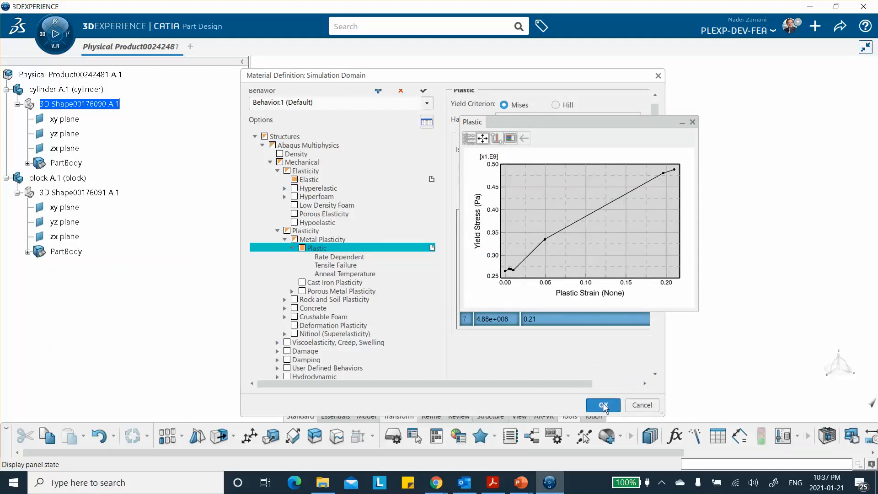
pyautogui.click(692, 122)
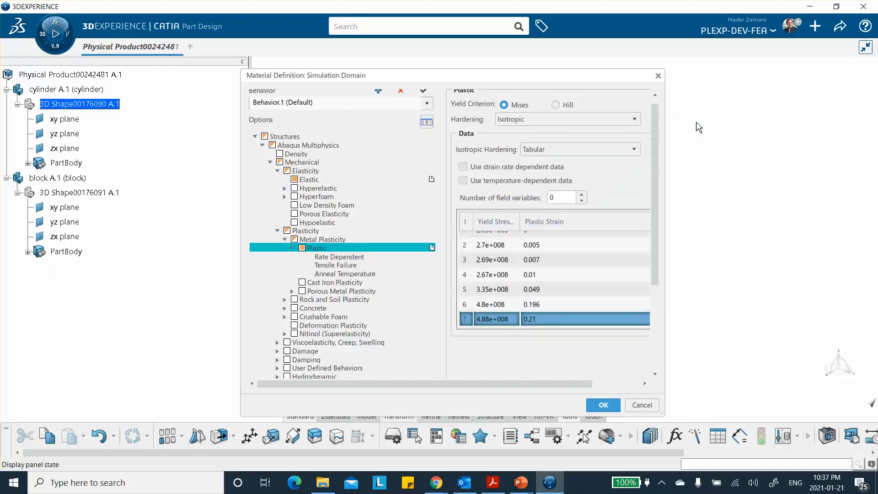
# Step: Check the first row's yield stress against the stress-strain table on the Chap_9 slide in PowerPoint, and return to 3DEXPERIENCE
pyautogui.scroll(1, 544, 268)
pyautogui.click(506, 236)
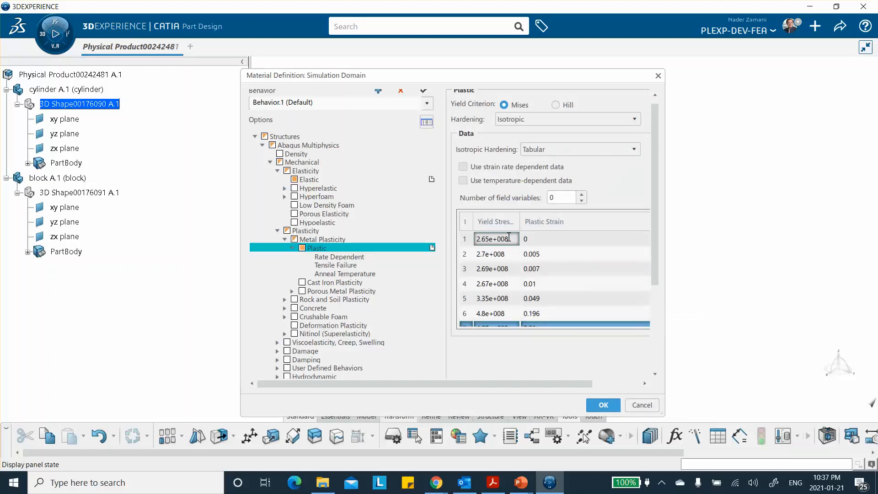
pyautogui.doubleClick(507, 236)
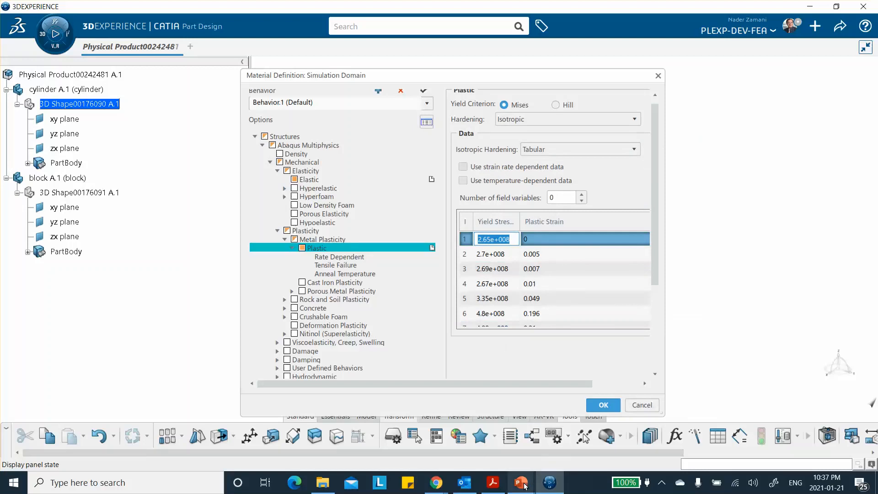
pyautogui.moveTo(521, 482)
pyautogui.click(547, 463)
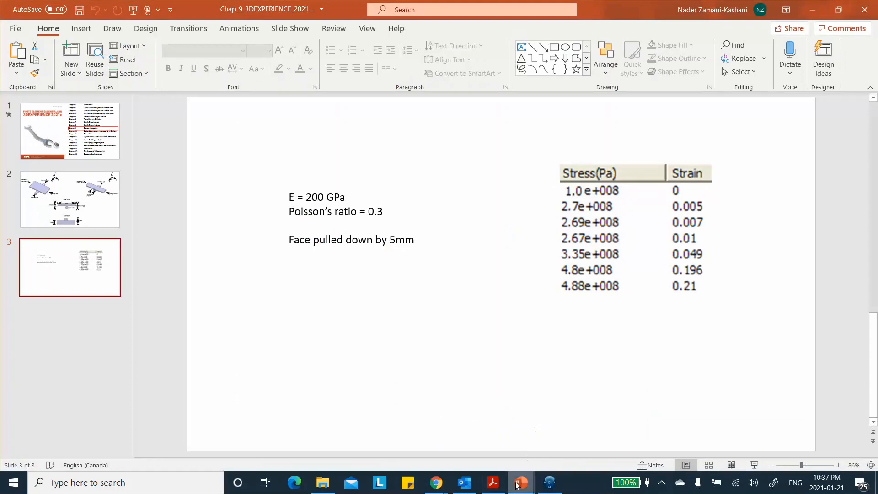
pyautogui.moveTo(522, 484)
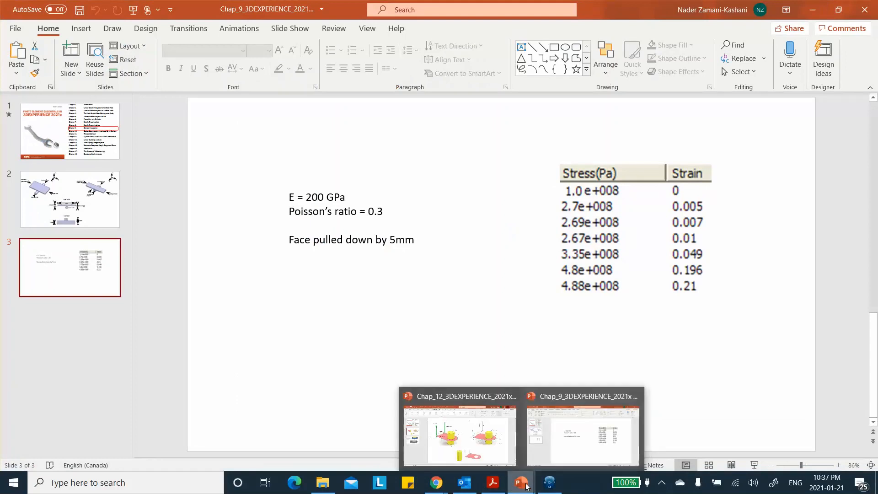
pyautogui.click(548, 482)
# Step: Change the yield stress in row 1 of the plastic data to 1e+008
pyautogui.click(500, 239)
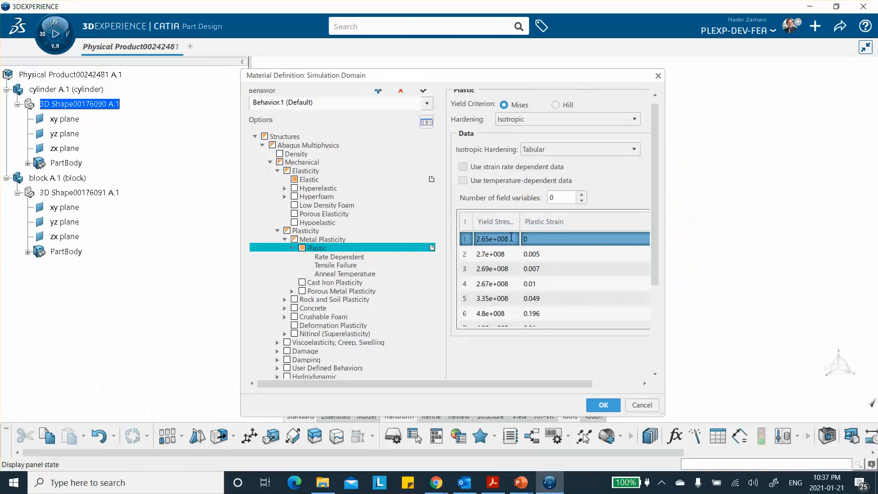
pyautogui.click(486, 240)
pyautogui.press('BackSpace')
pyautogui.press('BackSpace')
pyautogui.press('BackSpace')
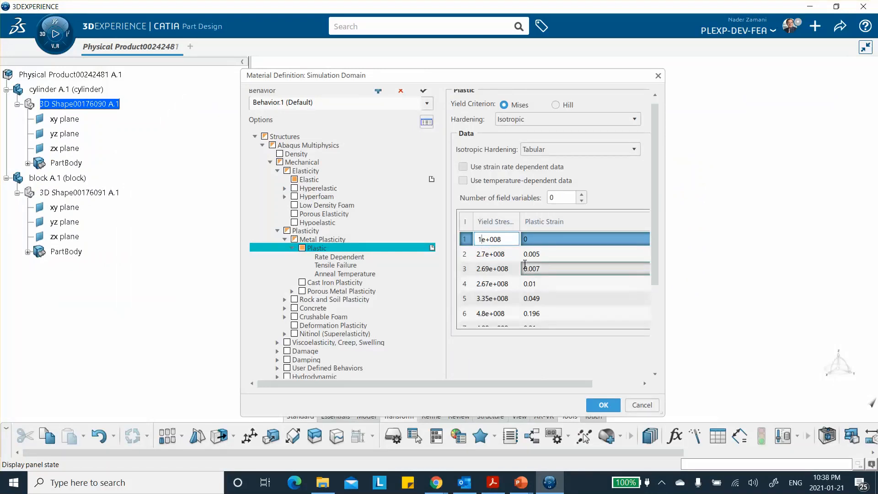
pyautogui.click(582, 258)
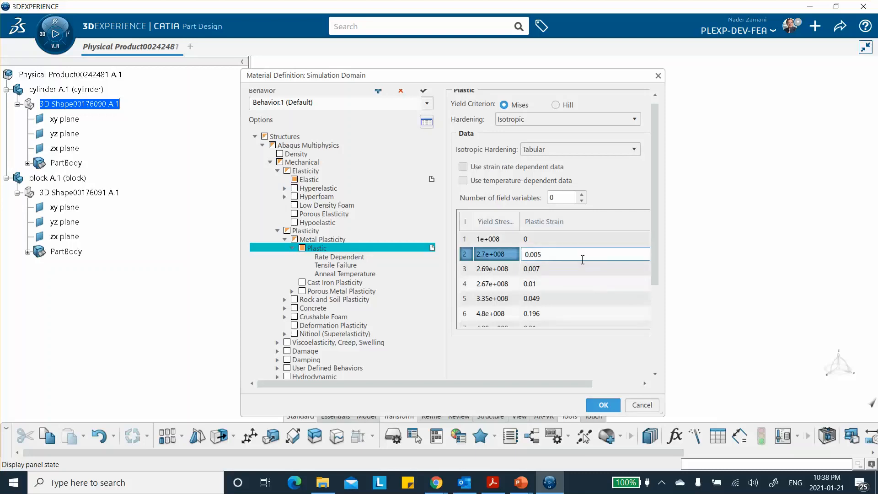
# Step: Review the XY plot of the revised plastic data, close it, and accept the material's simulation definition
pyautogui.rightClick(573, 315)
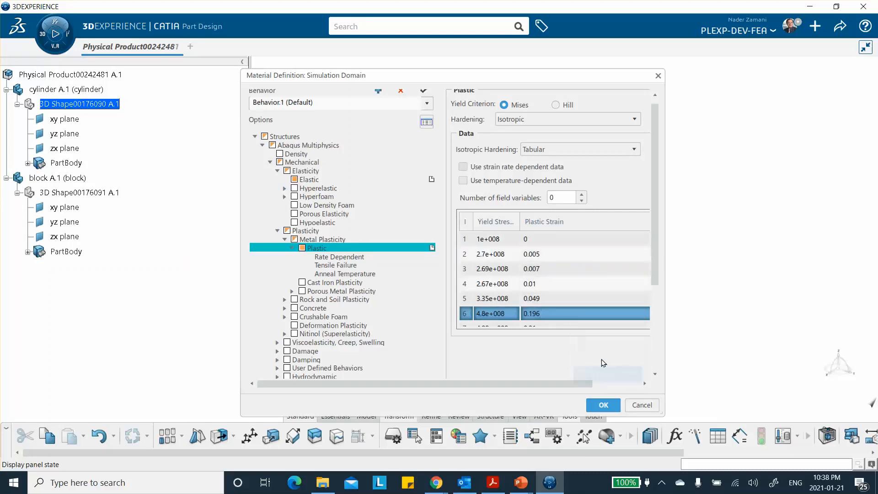
pyautogui.click(601, 374)
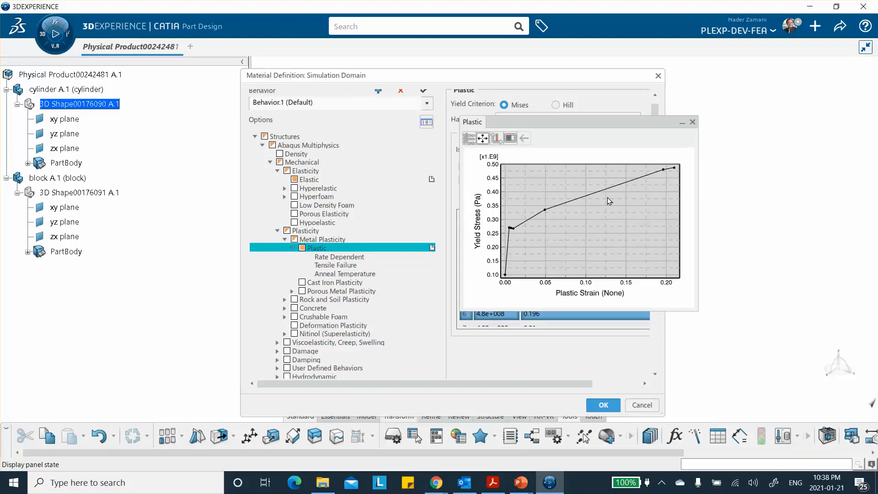
pyautogui.click(692, 123)
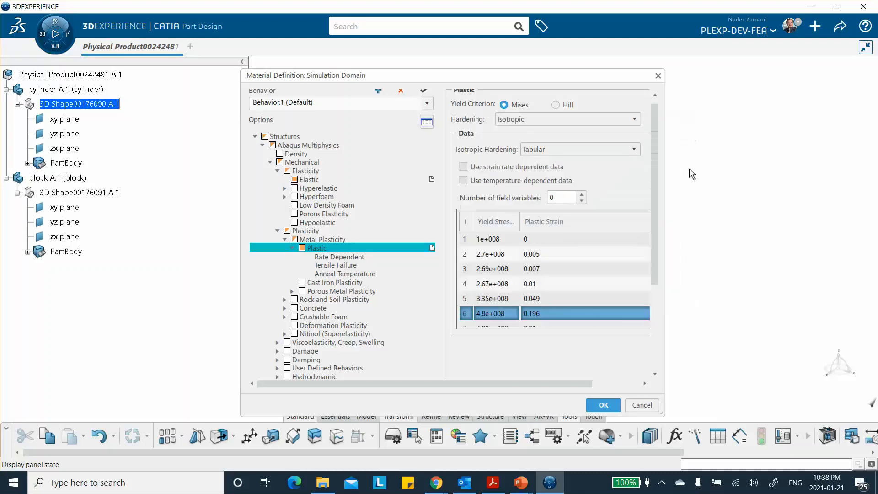
pyautogui.click(602, 405)
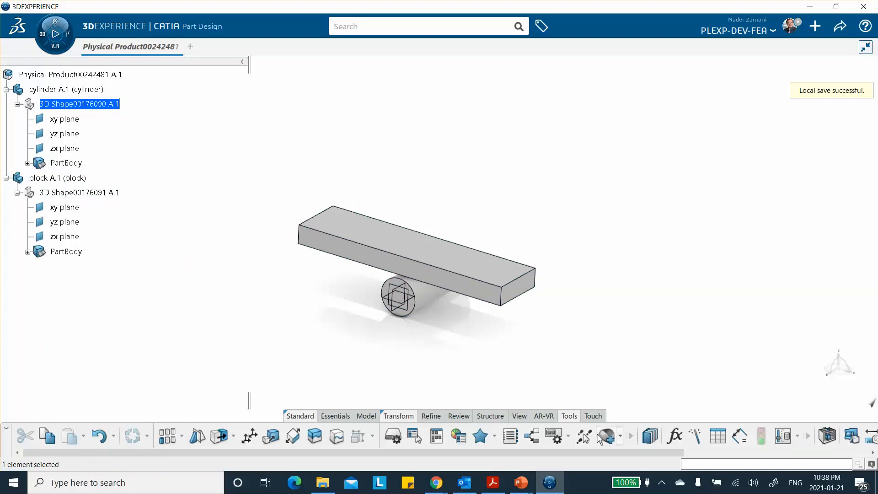
# Step: Apply the my-chap9 core material from the Material Browser to the cylinder part
pyautogui.click(619, 435)
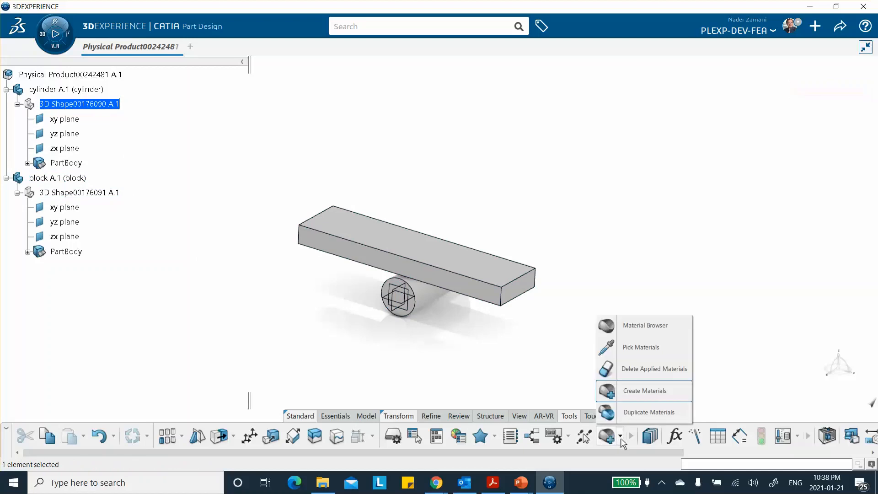
pyautogui.click(620, 328)
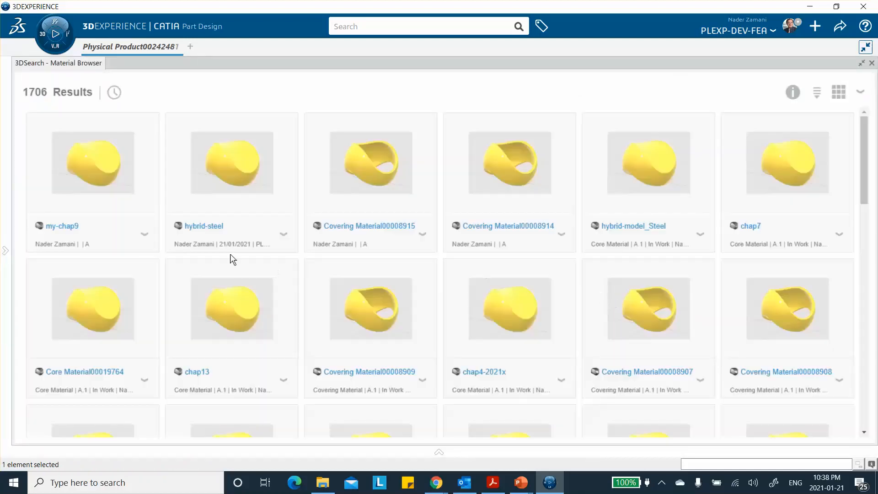
pyautogui.click(93, 169)
pyautogui.rightClick(94, 168)
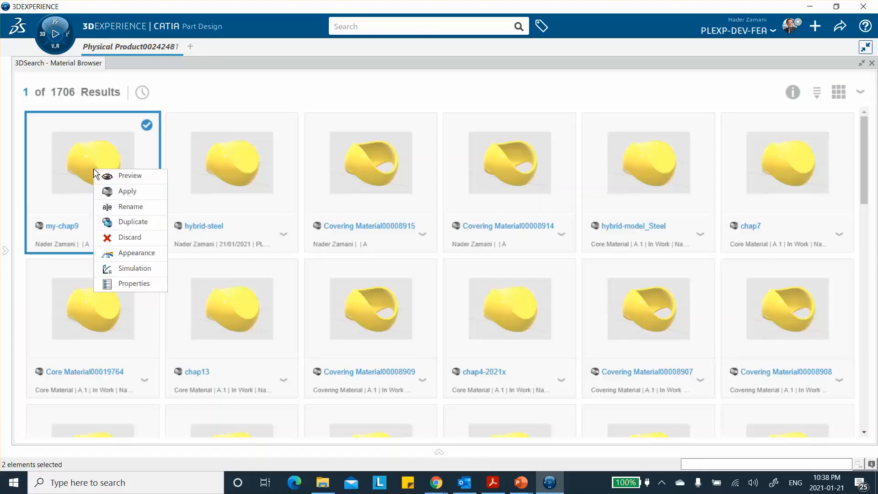
pyautogui.click(121, 193)
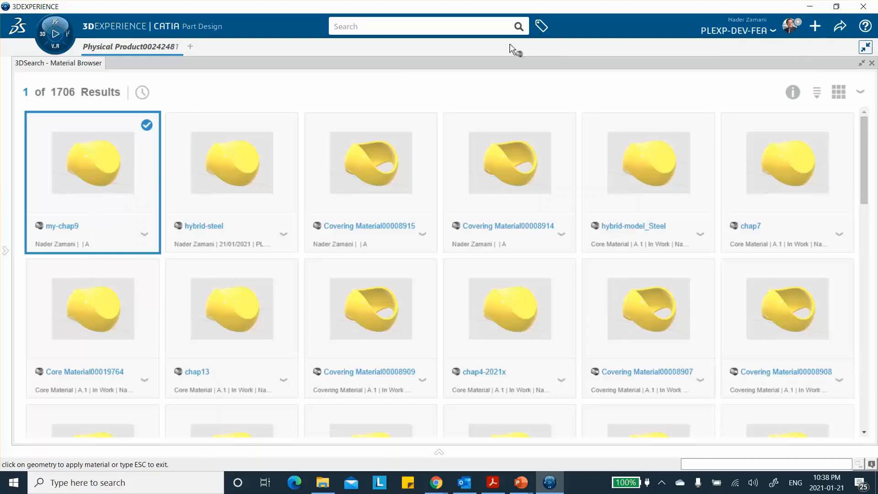
pyautogui.click(861, 64)
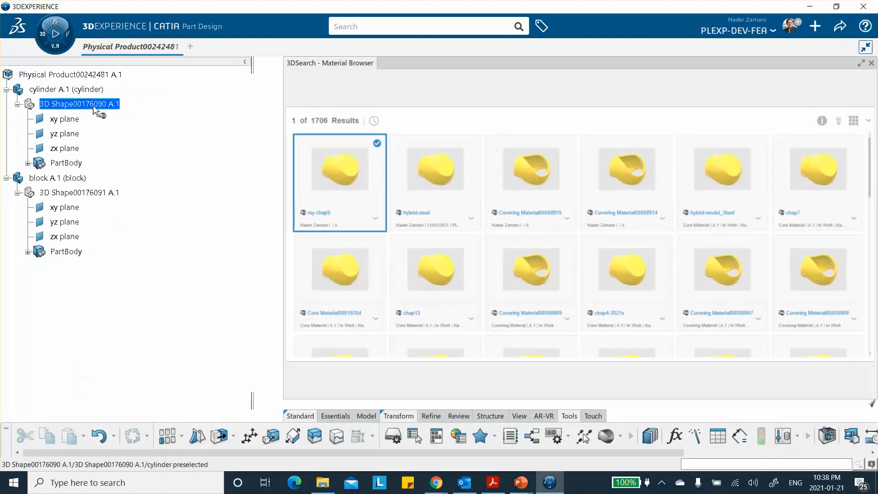
pyautogui.click(90, 90)
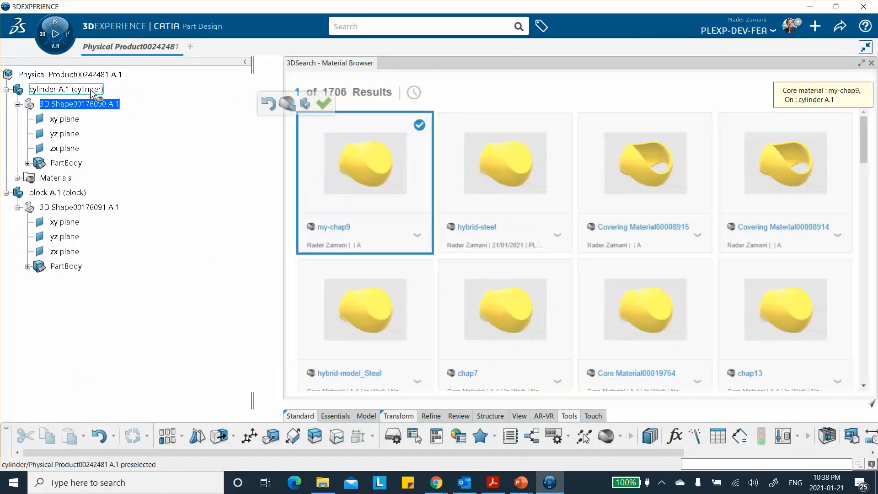
pyautogui.click(326, 105)
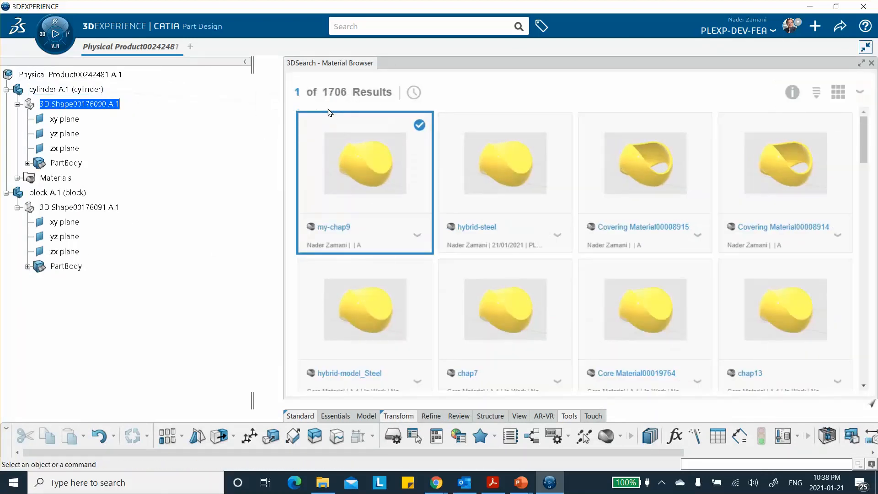
# Step: Apply the my-chap9 core material from the Material Browser to the block part
pyautogui.rightClick(363, 174)
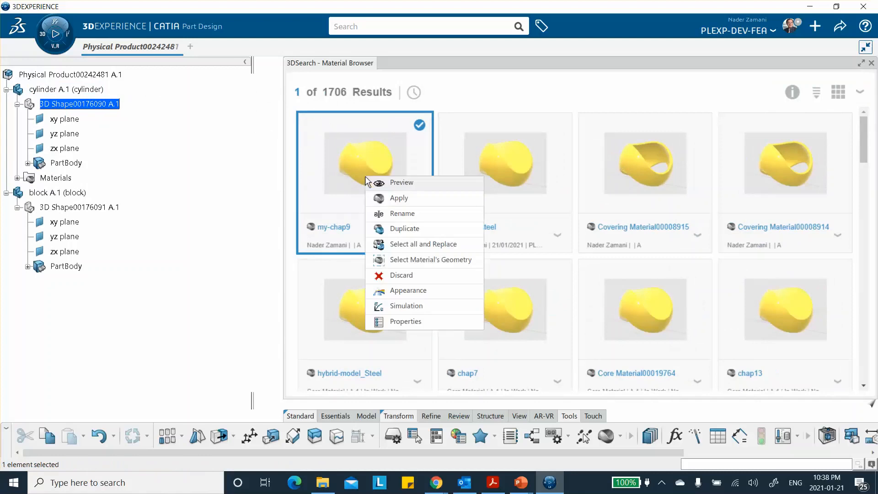
pyautogui.click(374, 199)
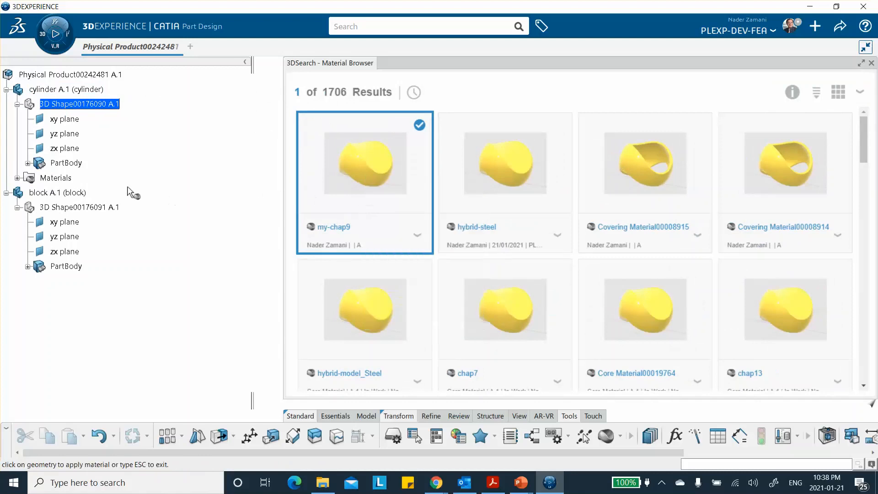
pyautogui.click(75, 193)
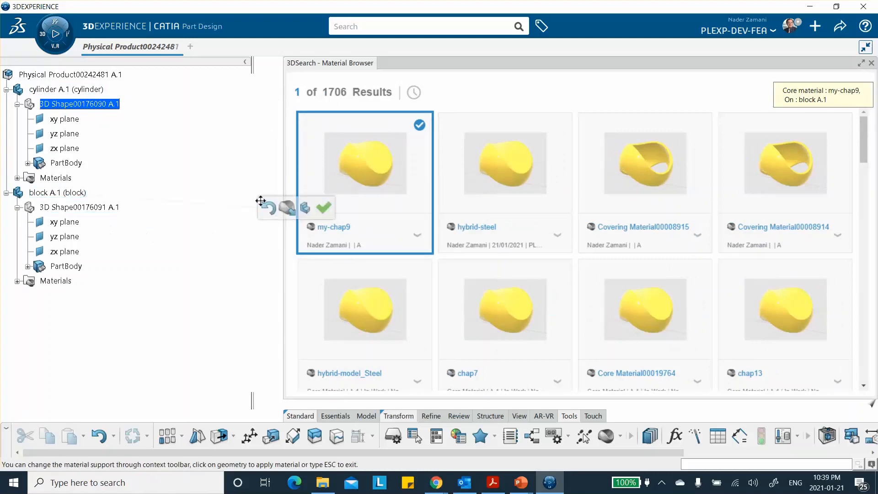
pyautogui.click(324, 207)
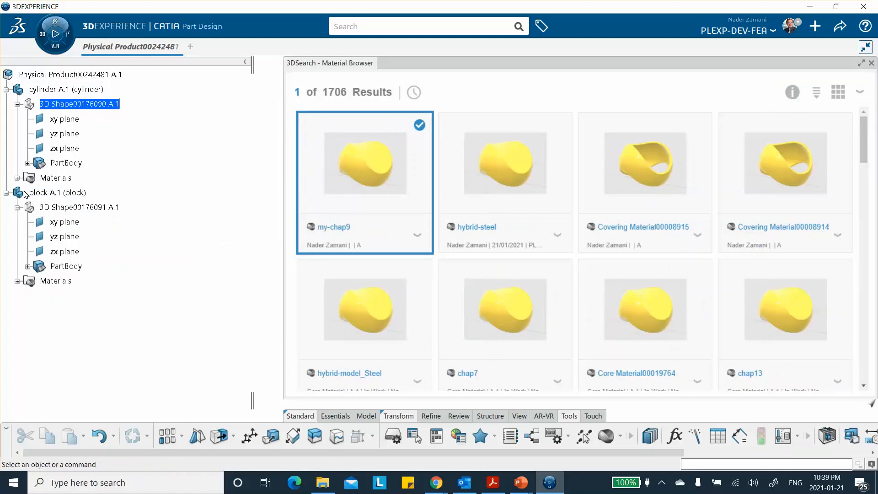
# Step: Check the simulation domain of the my-chap9 material applied to the cylinder, and close its definition
pyautogui.click(17, 178)
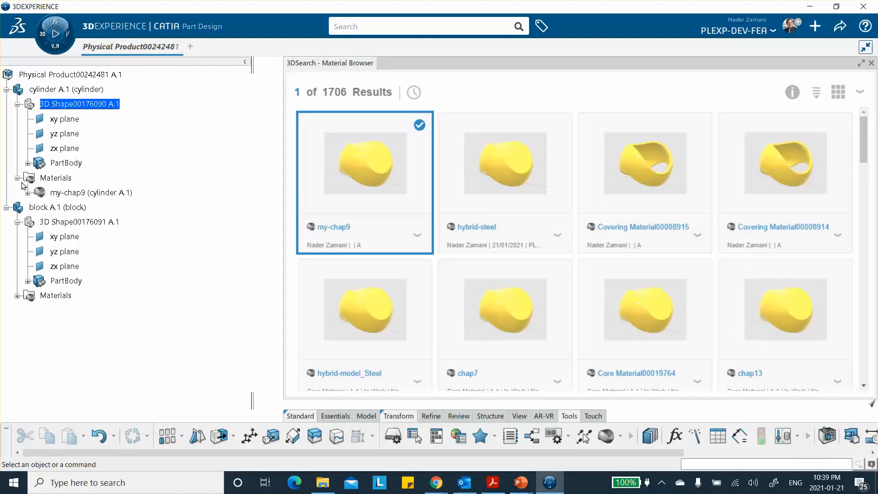
pyautogui.click(27, 192)
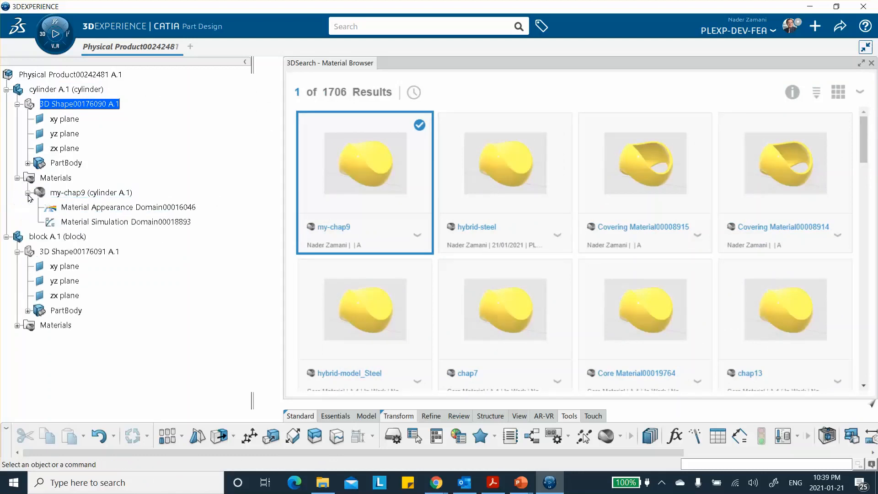
pyautogui.click(85, 223)
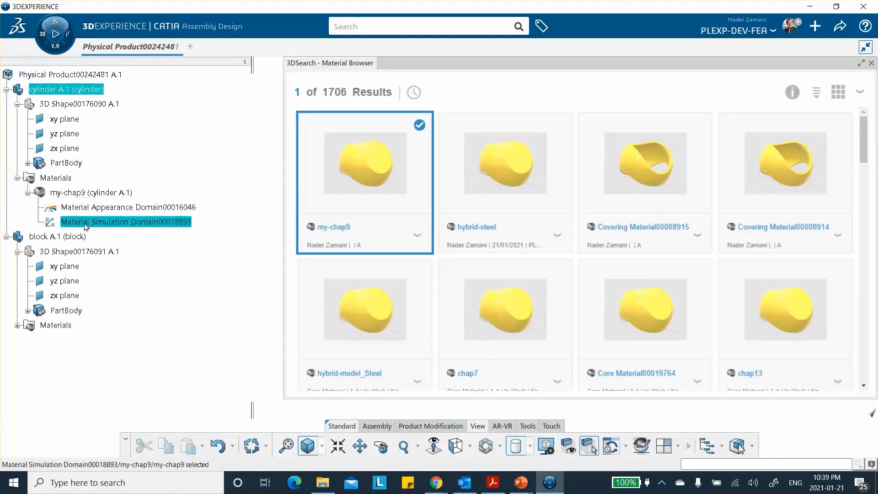
pyautogui.doubleClick(85, 223)
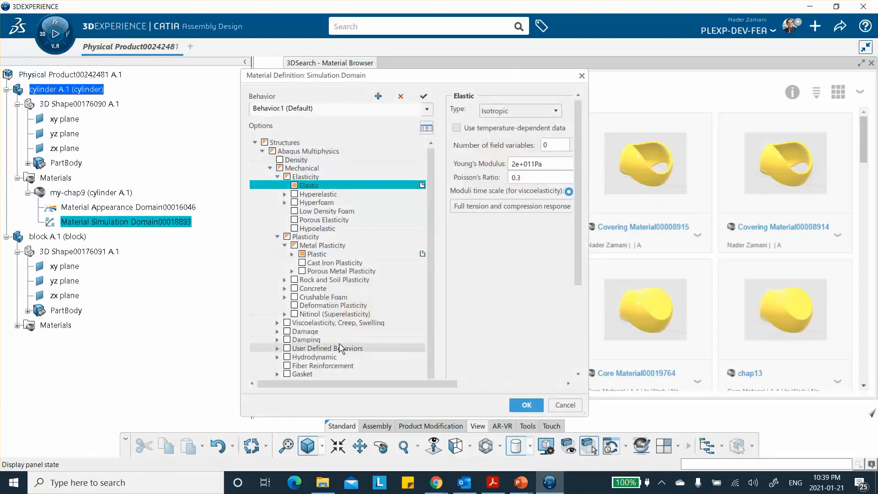
pyautogui.click(581, 76)
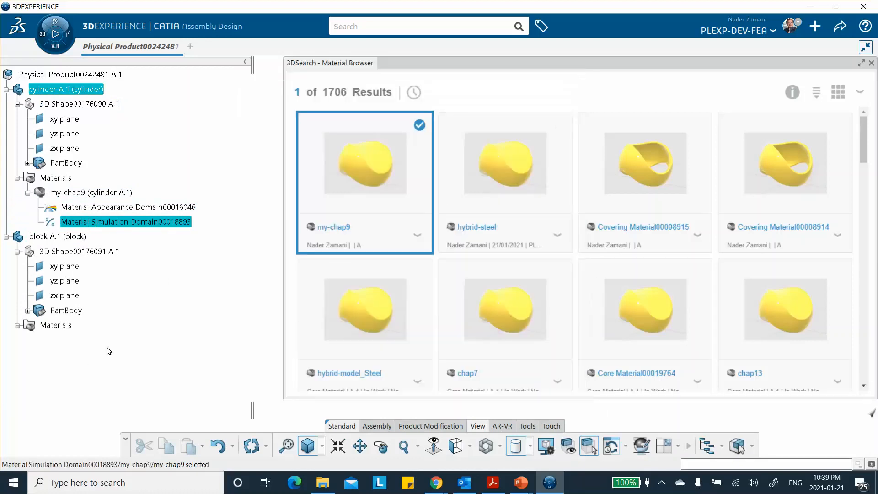
# Step: Check the simulation domain of the my-chap9 material applied to the block, and close its definition
pyautogui.click(16, 325)
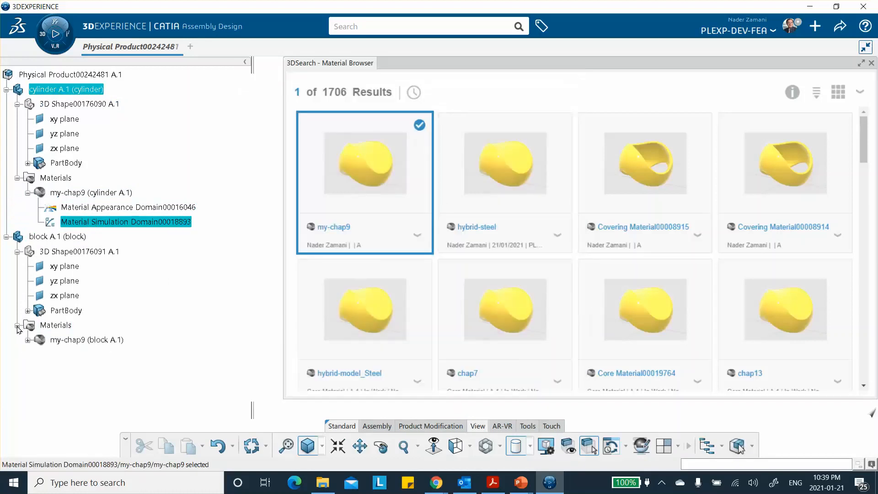
pyautogui.click(28, 340)
pyautogui.click(99, 371)
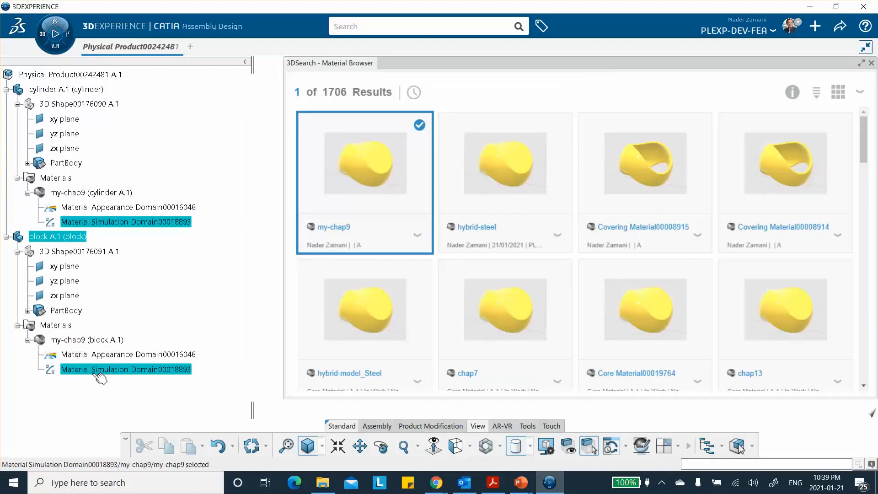
pyautogui.doubleClick(99, 369)
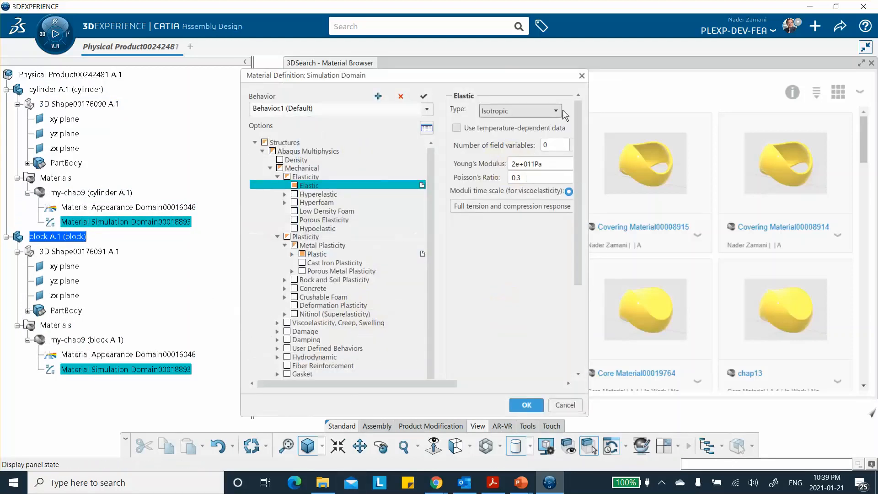
pyautogui.click(582, 76)
# Step: Close the Material Browser, clear the selection, and collapse the cylinder and block branches in the tree
pyautogui.click(871, 63)
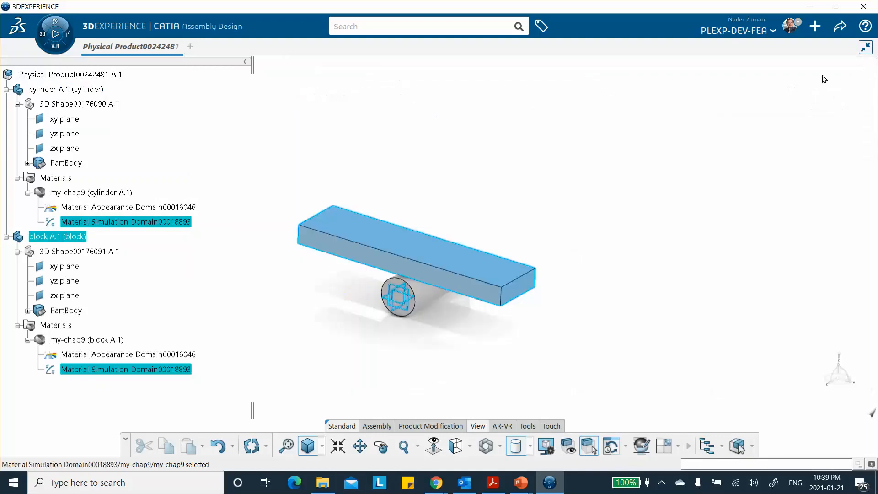
pyautogui.click(309, 154)
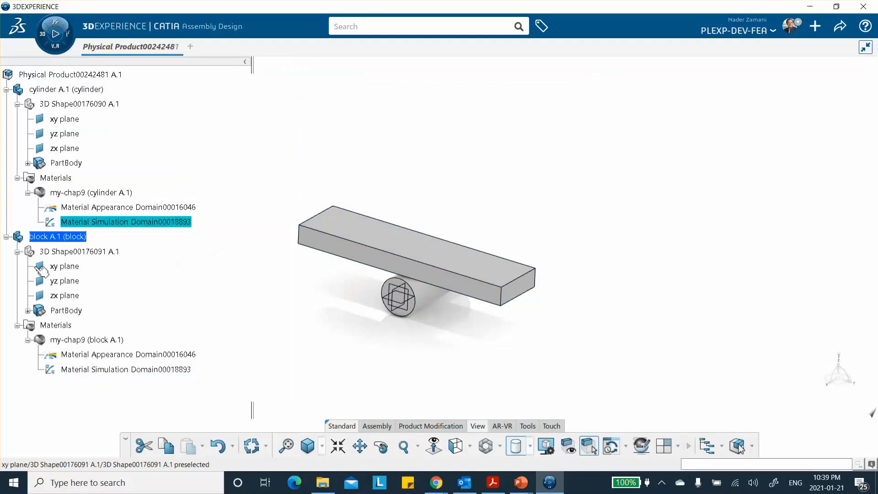
pyautogui.click(7, 89)
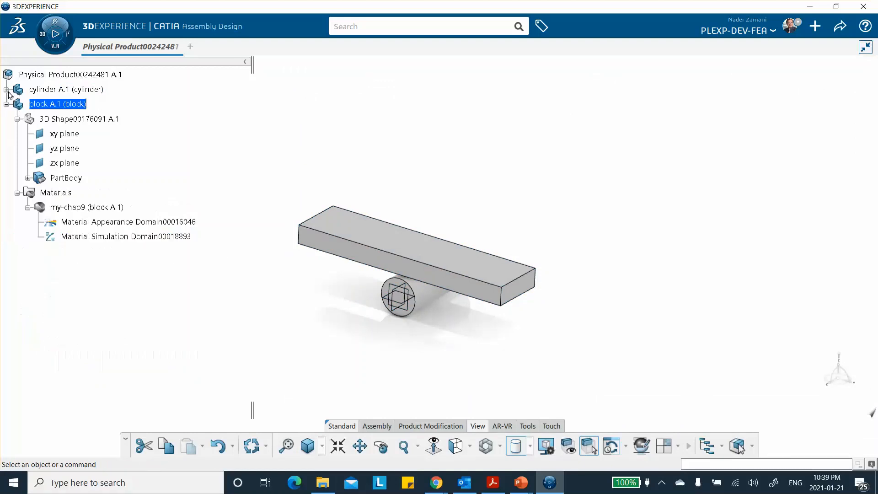
pyautogui.click(6, 105)
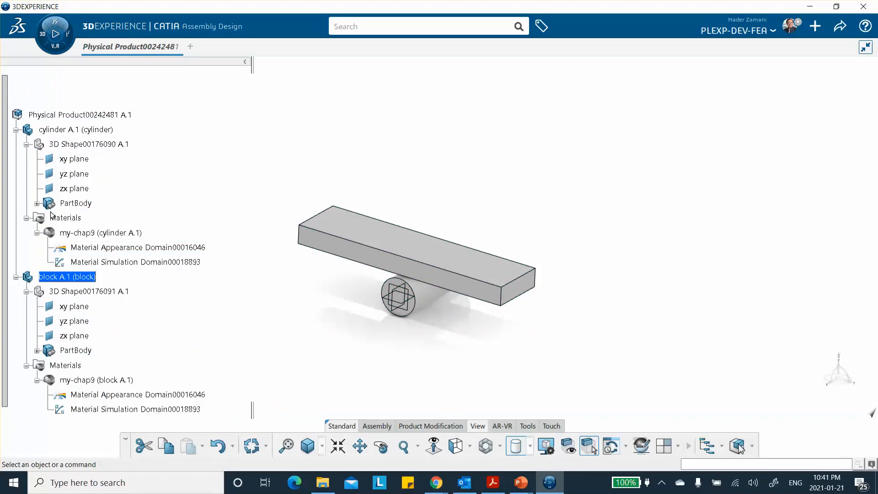
# Step: Create a finite element model of the whole assembly in Structural Model Creation, with main bodies as supports and automatic initialization
pyautogui.click(120, 116)
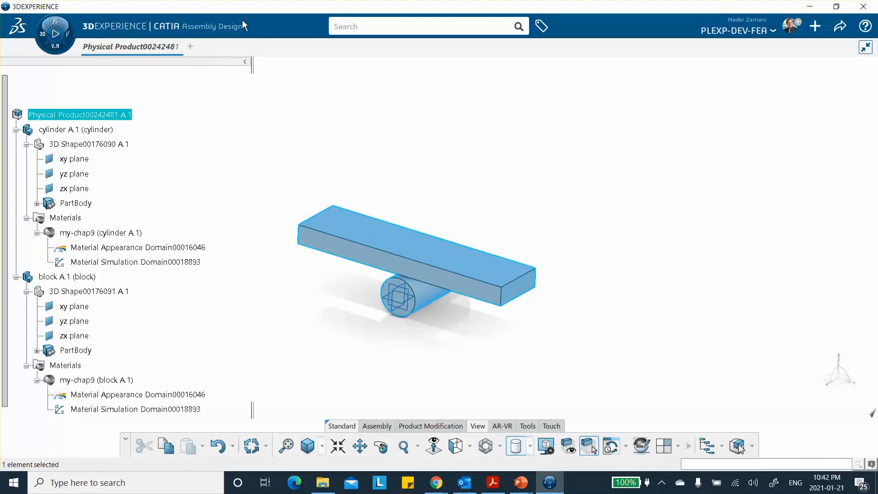
pyautogui.click(55, 48)
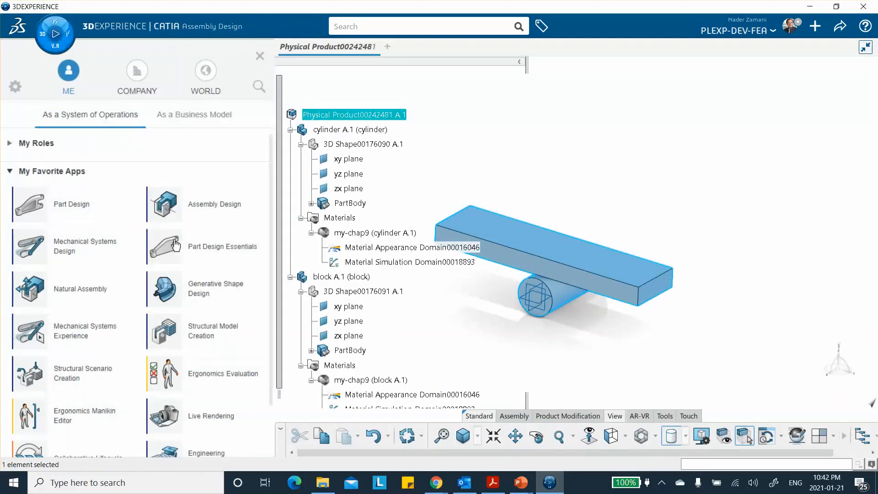
pyautogui.click(197, 336)
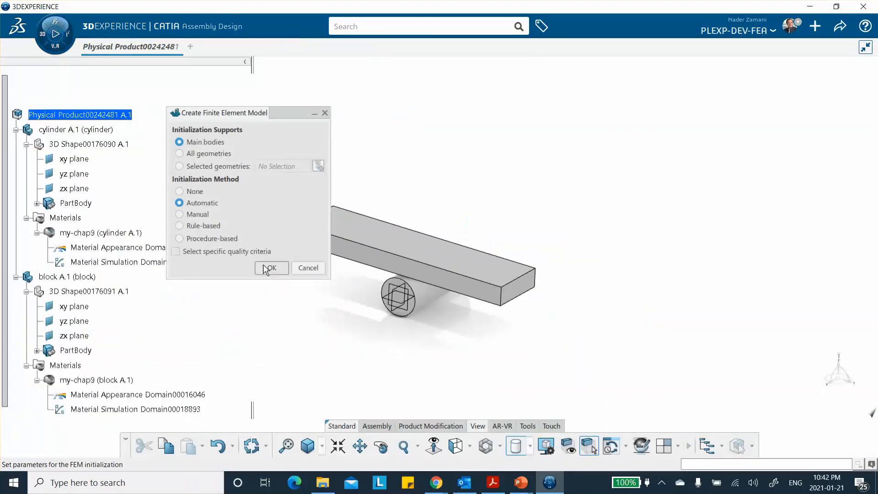
pyautogui.click(271, 269)
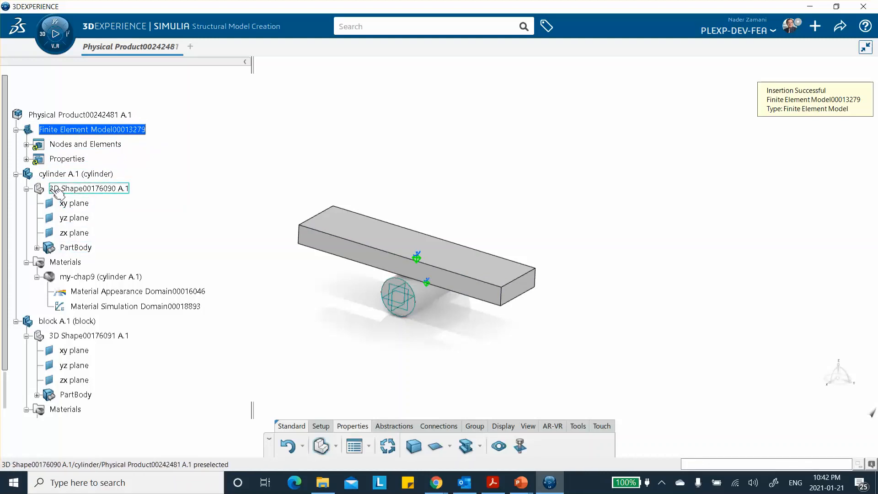
# Step: Inspect the meshes and solid sections under the finite element model, and collapse both branches
pyautogui.click(26, 145)
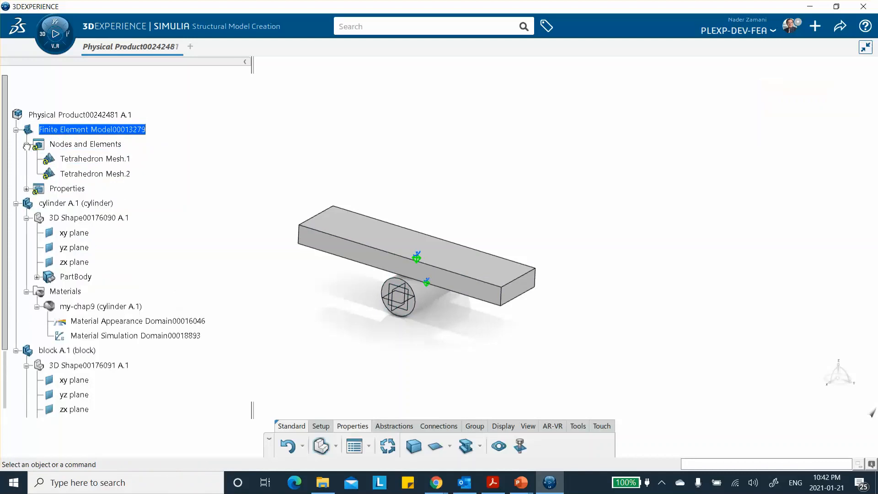
pyautogui.click(26, 189)
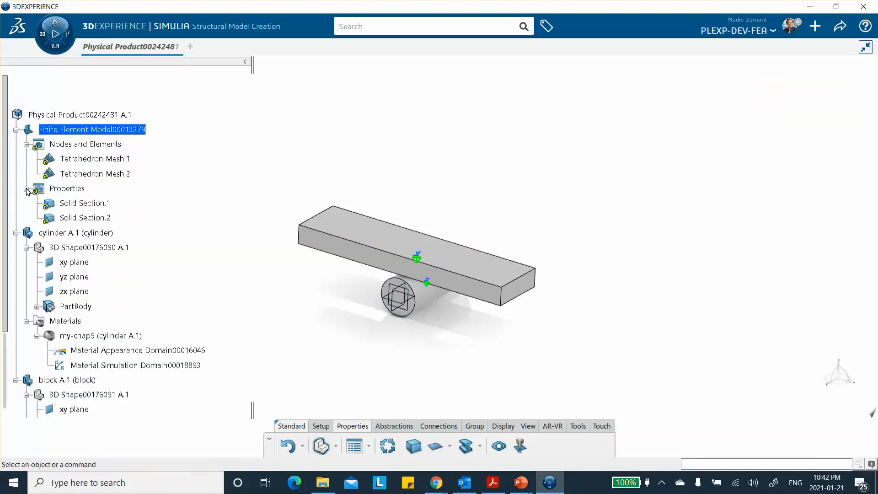
pyautogui.click(26, 145)
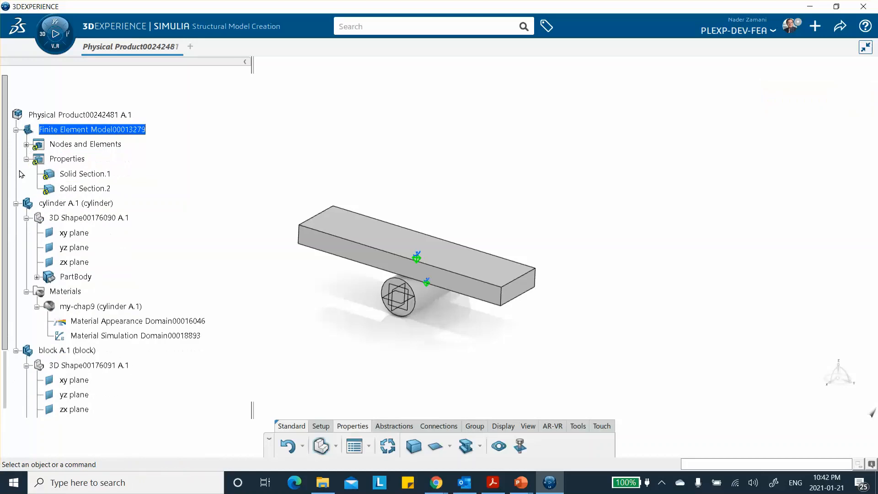
pyautogui.click(26, 160)
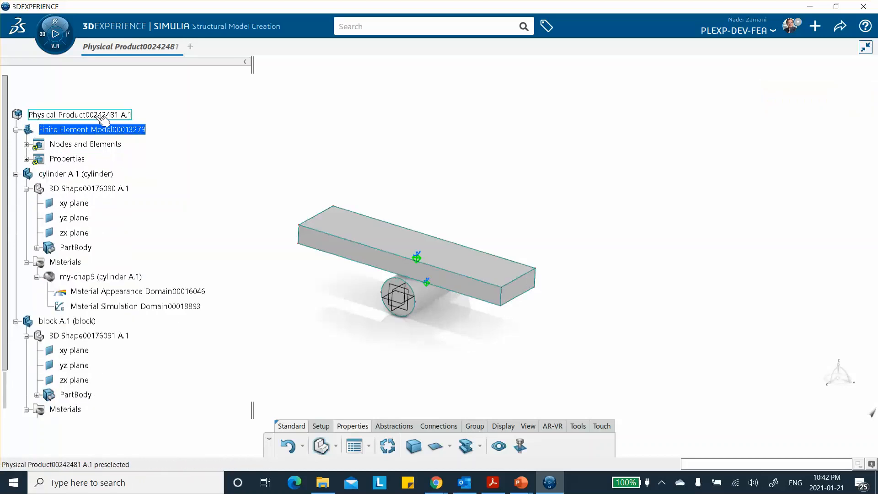
# Step: Create a physics simulation in Structural Scenario Creation, initialized with a Structural analysis case
pyautogui.click(54, 34)
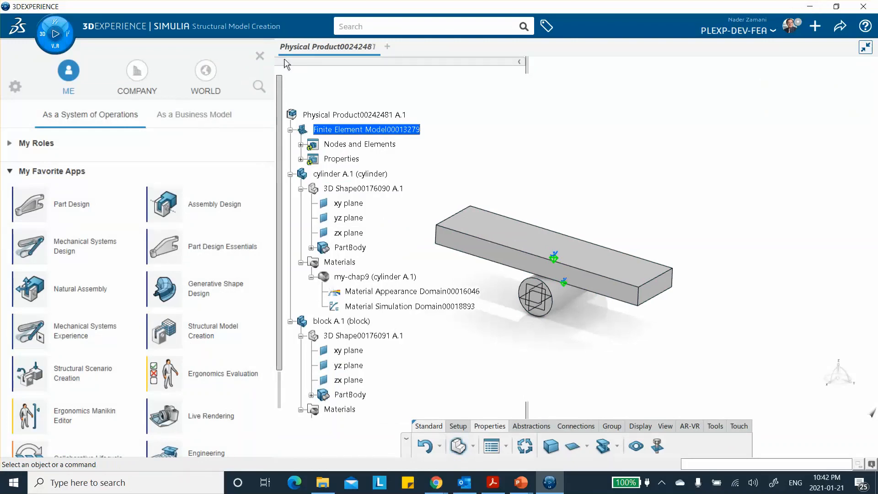
pyautogui.click(260, 58)
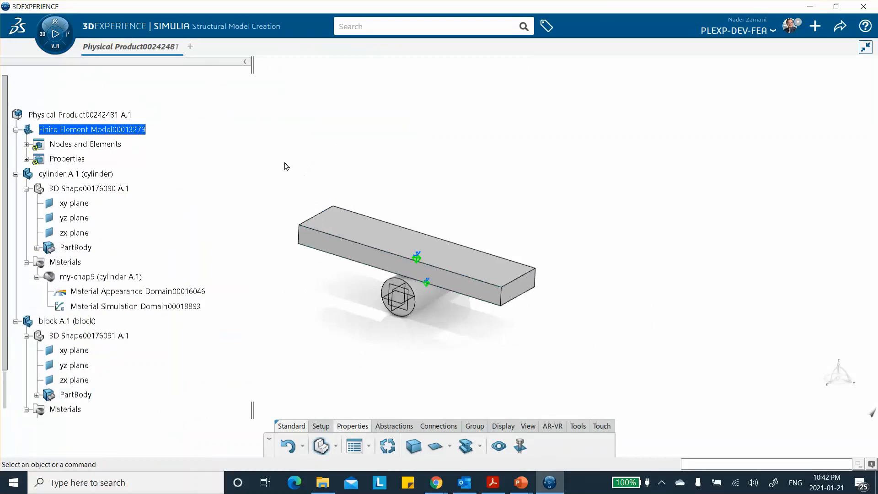
pyautogui.click(54, 48)
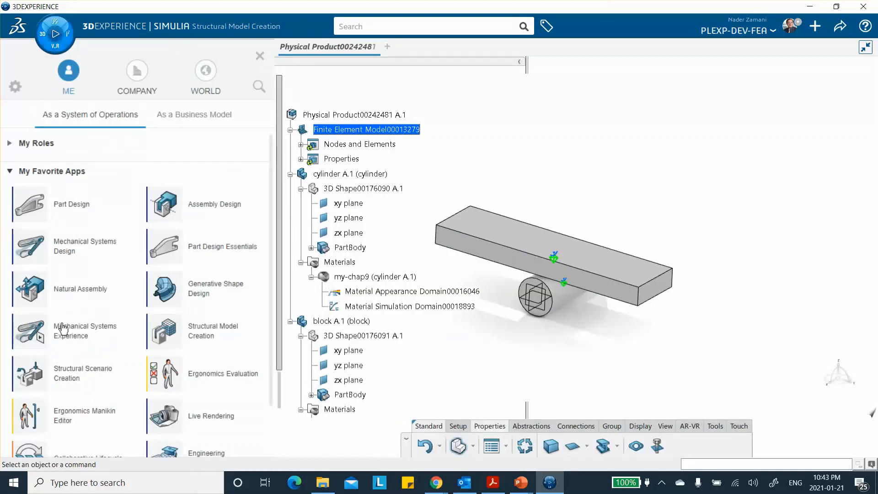
pyautogui.click(75, 378)
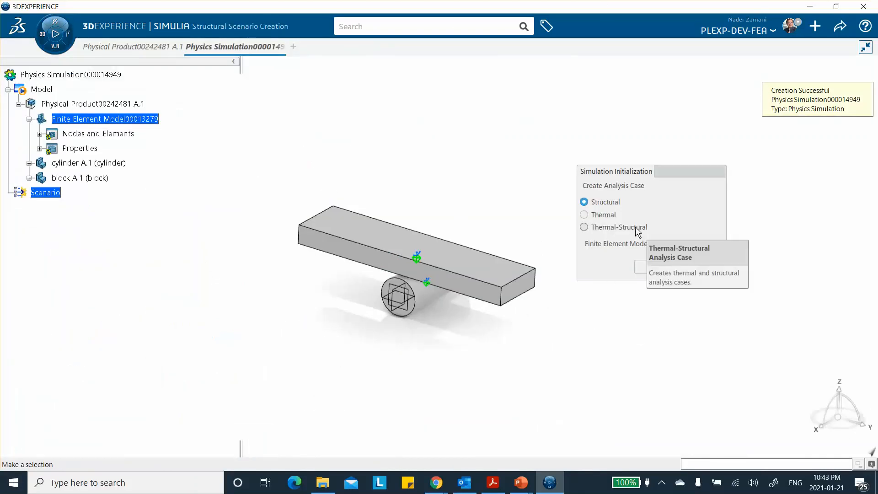
pyautogui.click(654, 268)
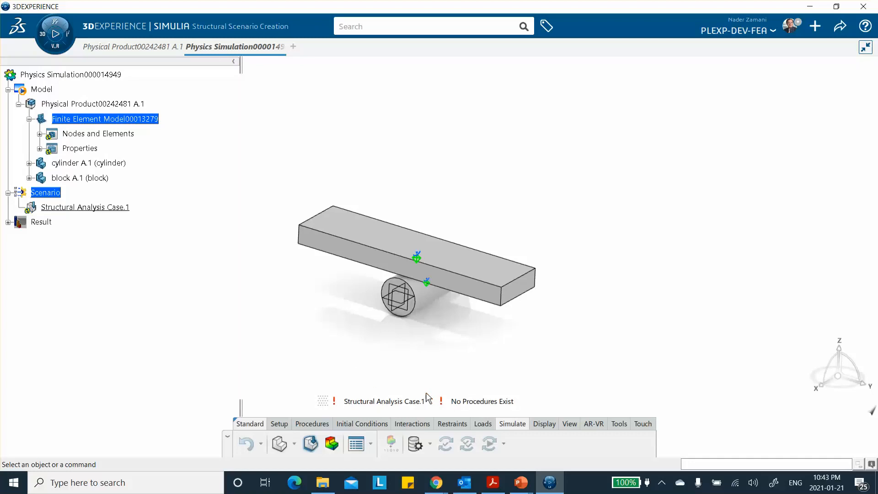
# Step: Assign the existing 3D finite element model to Structural Analysis Case.1
pyautogui.click(277, 425)
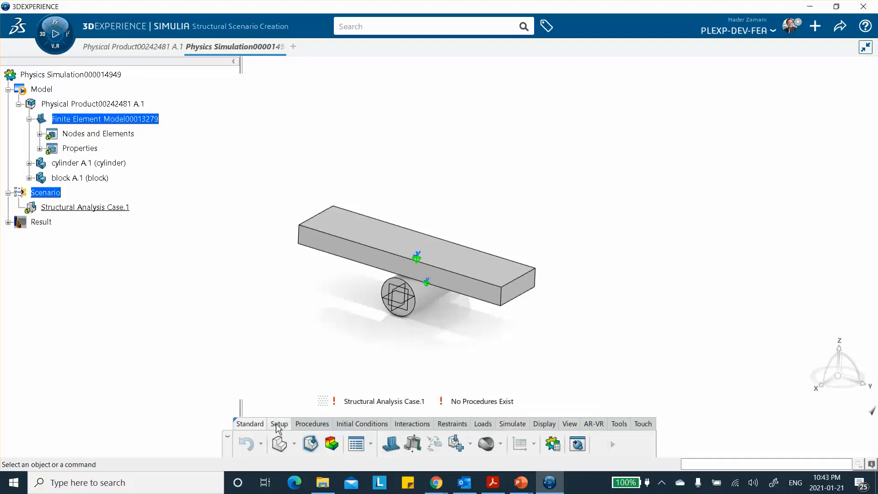
pyautogui.click(390, 443)
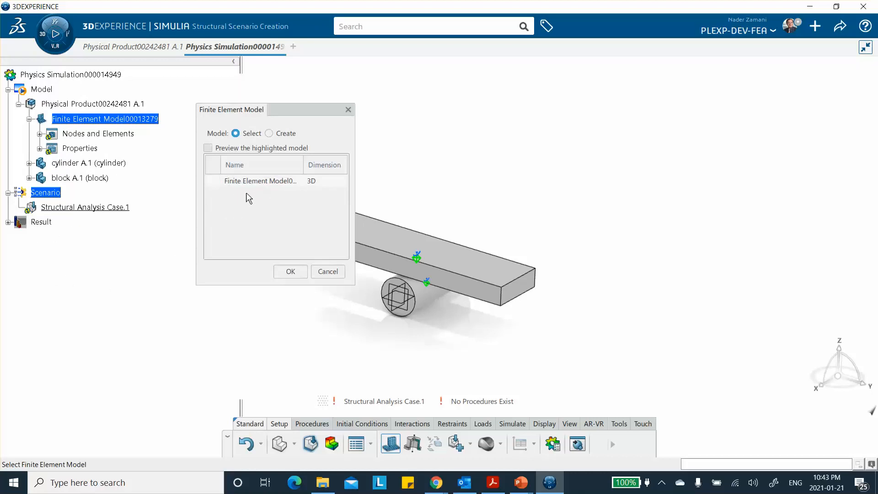
pyautogui.click(250, 182)
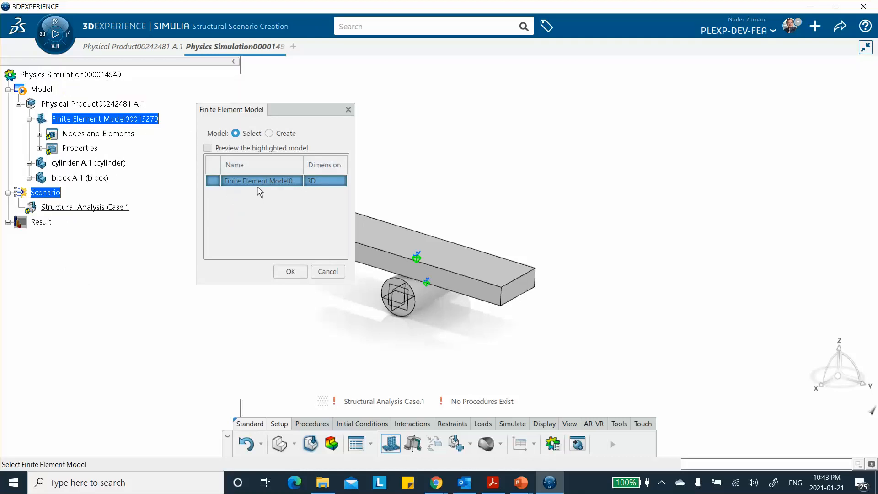
pyautogui.click(293, 274)
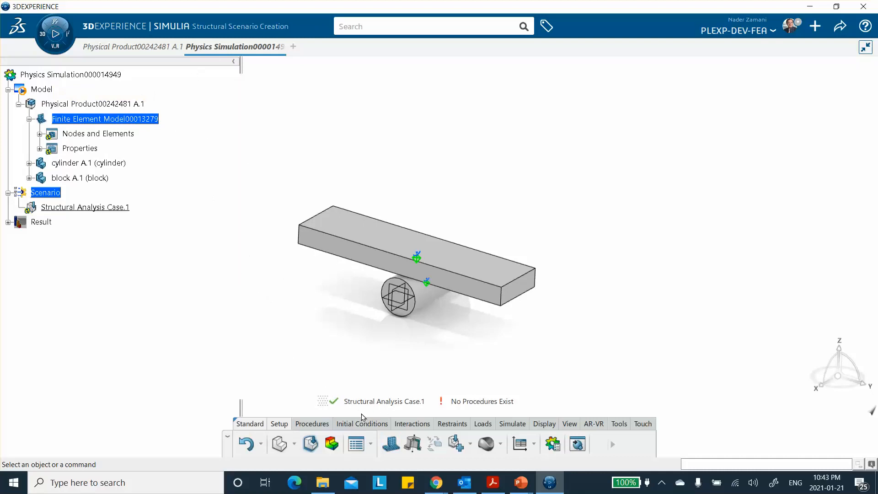
pyautogui.click(455, 426)
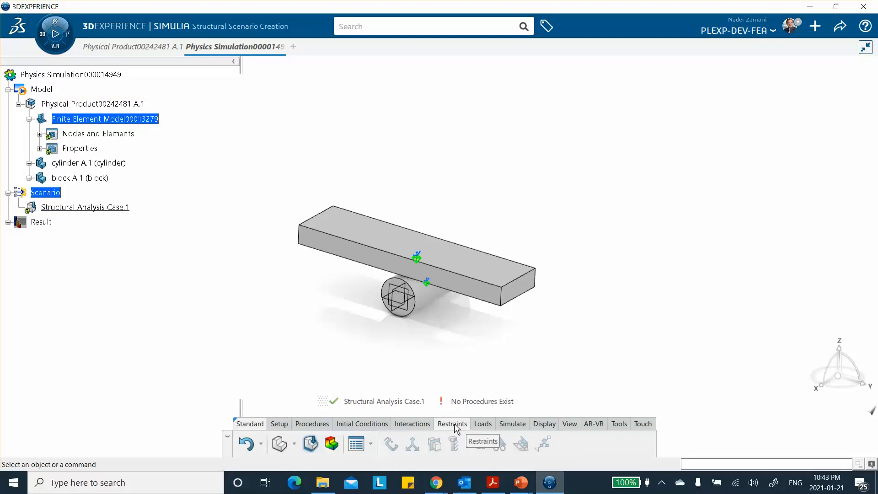
pyautogui.click(280, 426)
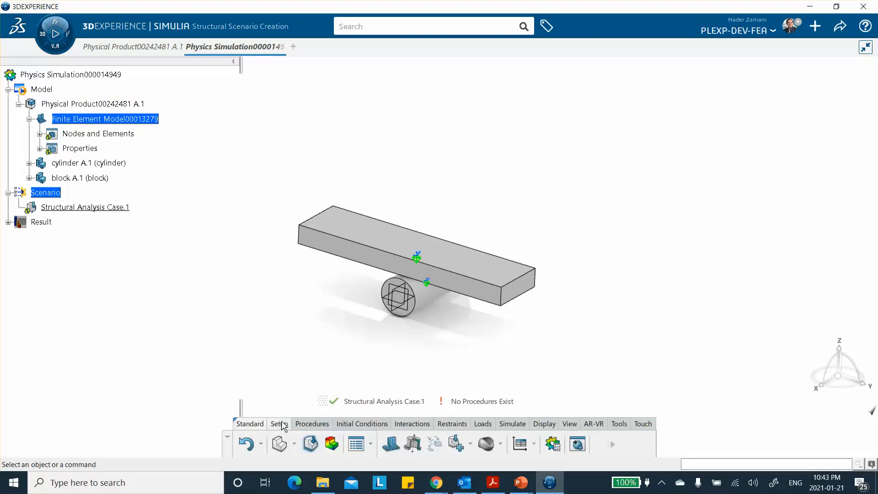
# Step: Create a static step with a 0.1 s initial time increment and geometric nonlinearity included
pyautogui.click(317, 427)
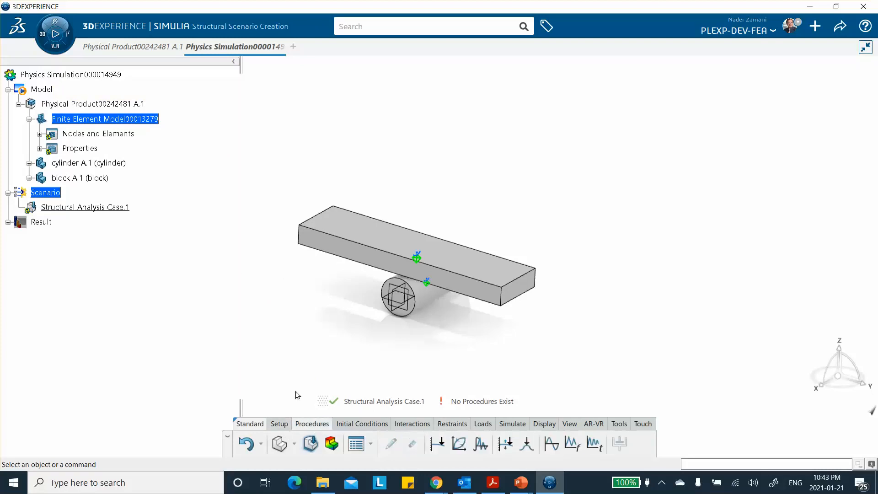
pyautogui.click(436, 443)
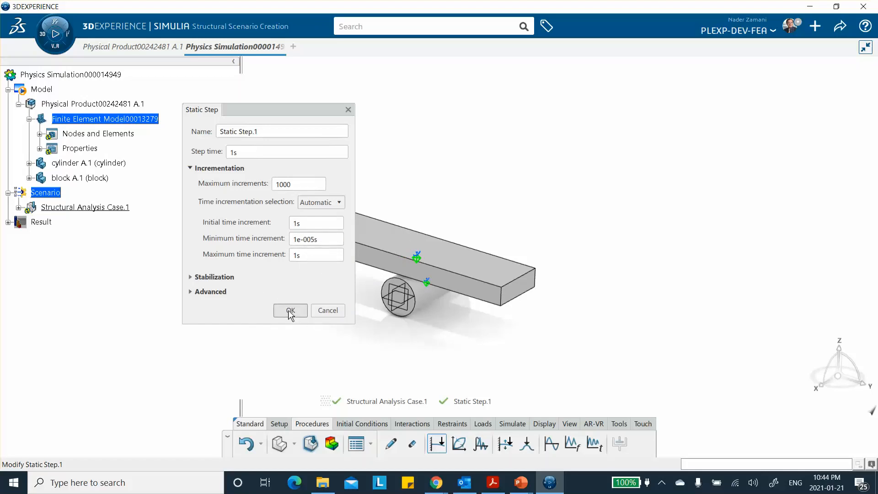
pyautogui.doubleClick(293, 223)
pyautogui.click(297, 223)
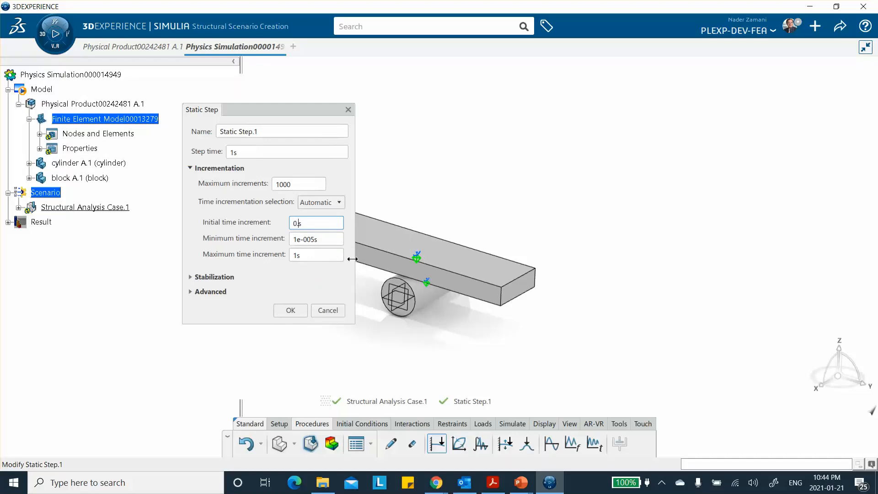
pyautogui.click(324, 219)
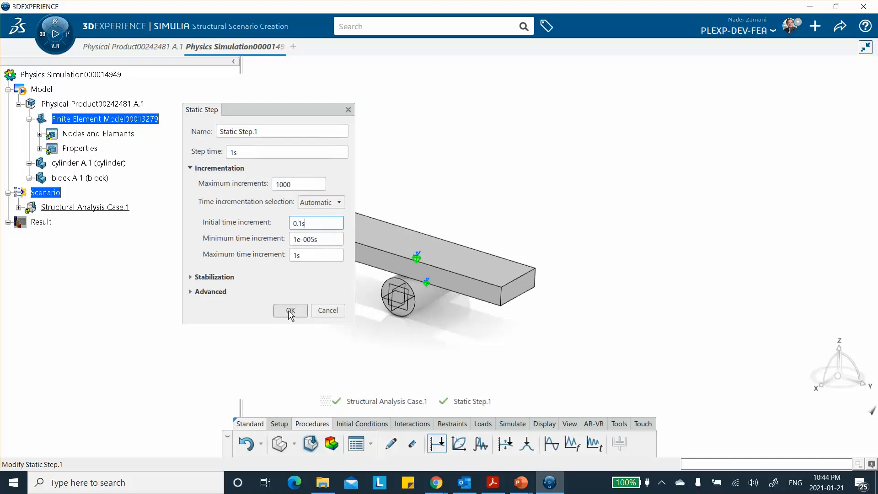
pyautogui.click(191, 293)
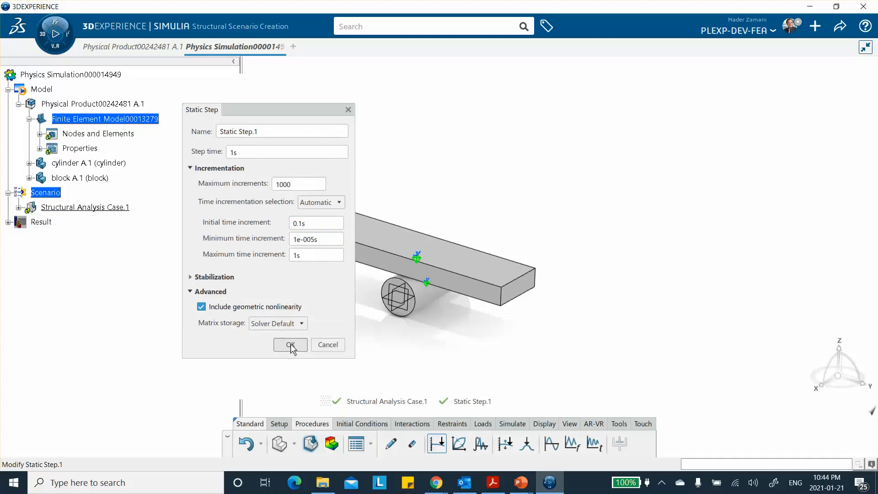
pyautogui.click(291, 345)
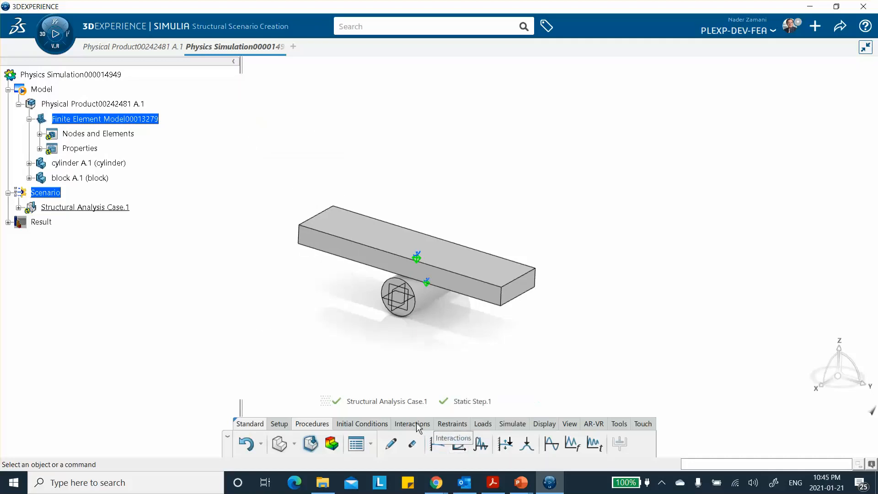
# Step: Apply a planar symmetry restraint to the block's long side face above the cylinder's marked end
pyautogui.click(447, 425)
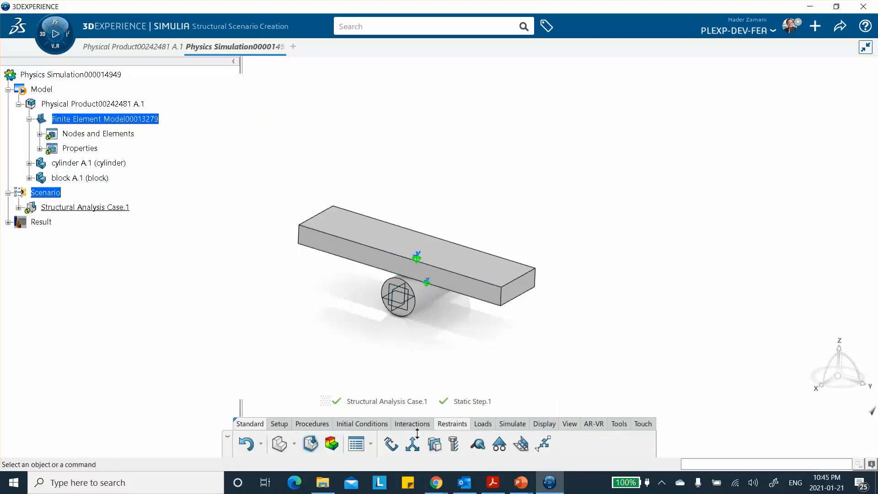
pyautogui.click(434, 444)
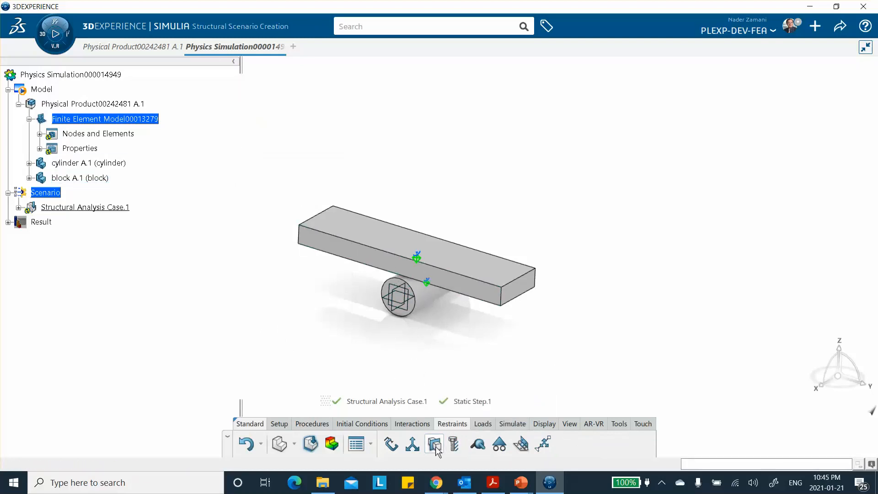
pyautogui.click(391, 265)
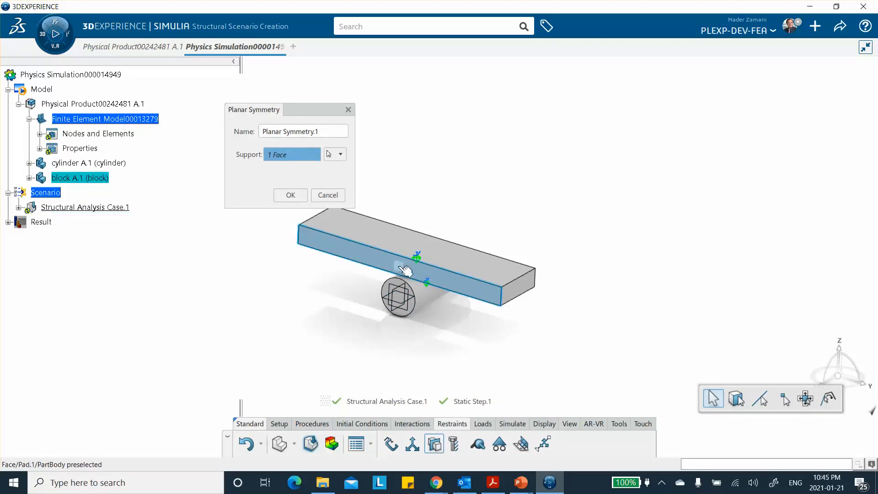
pyautogui.click(290, 195)
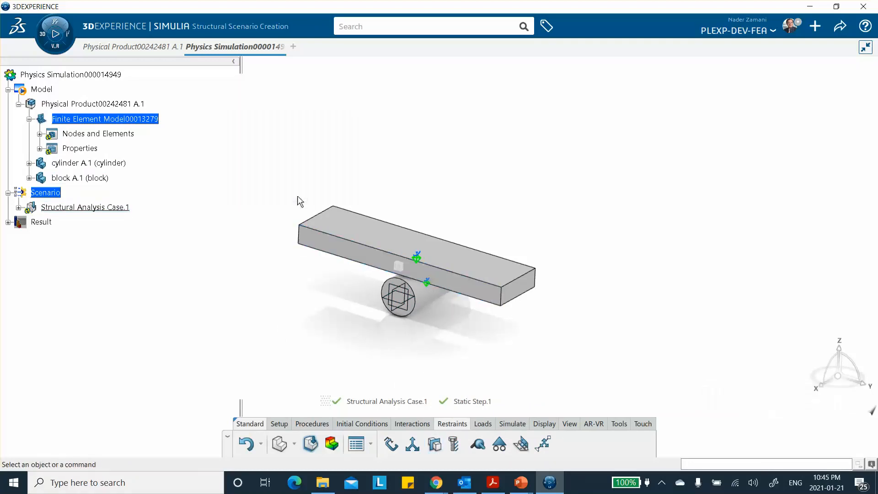
# Step: Apply a second planar symmetry restraint to the cylinder's circular end face on the symmetry plane
pyautogui.click(433, 444)
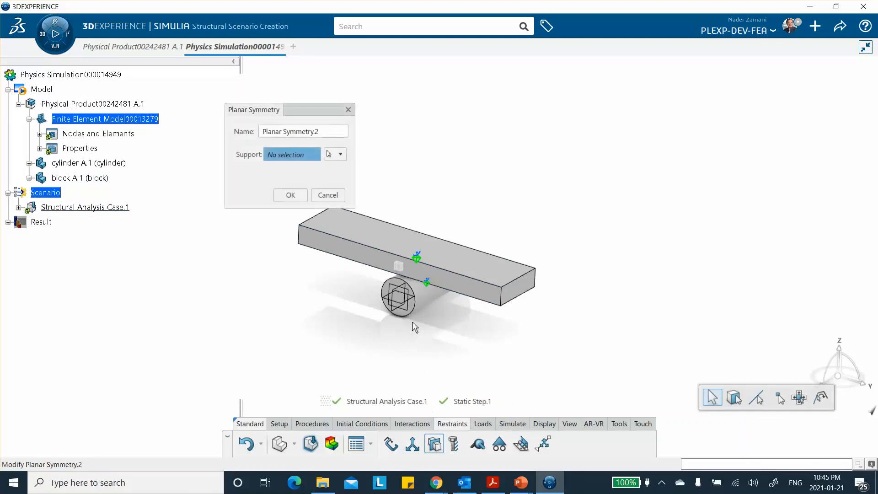
pyautogui.keyDown('ctrl'); pyautogui.moveTo(405, 327); pyautogui.dragTo(402, 273, button='middle'); pyautogui.keyUp('ctrl')
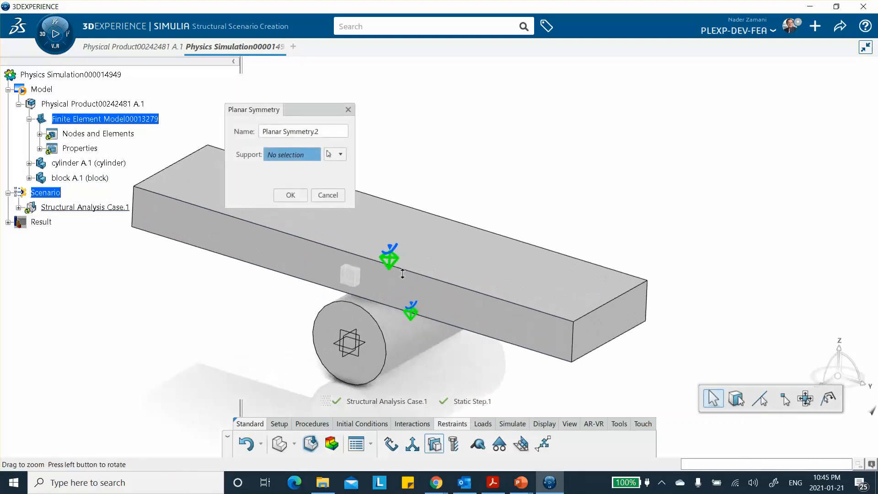
pyautogui.click(351, 314)
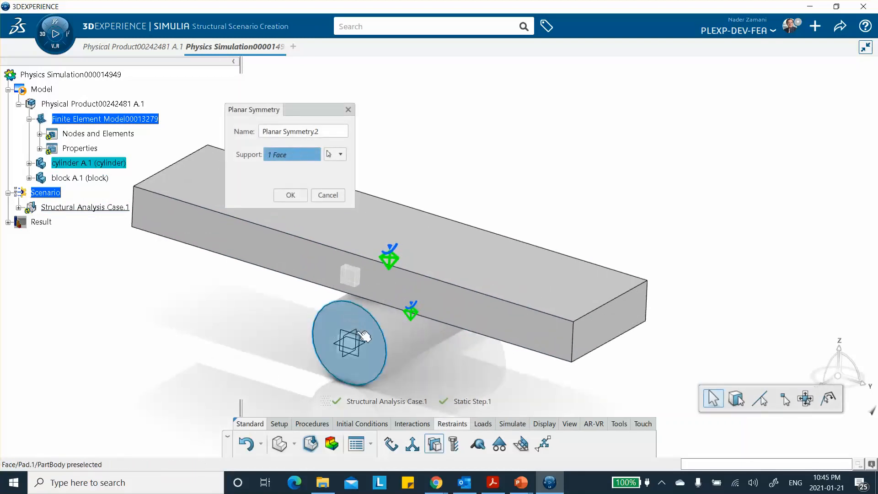
pyautogui.click(290, 195)
# Step: Clamp the cylinder's far circular end face and the block's end face opposite the end to be loaded
pyautogui.moveTo(351, 227); pyautogui.dragTo(398, 247, button='middle')
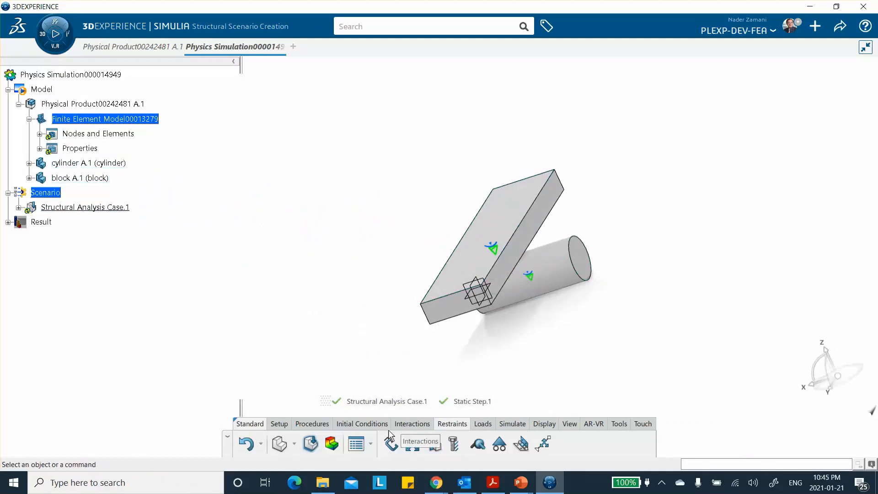
pyautogui.click(390, 443)
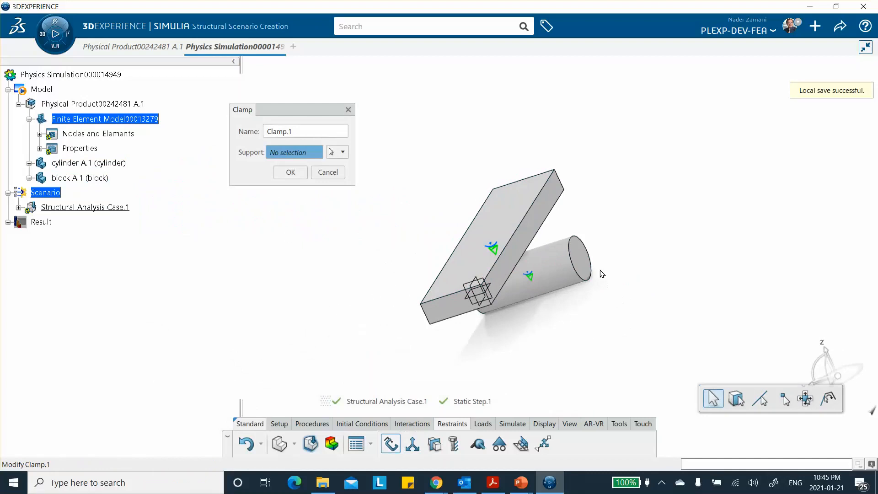
pyautogui.click(586, 266)
pyautogui.moveTo(586, 266); pyautogui.dragTo(267, 276, button='middle')
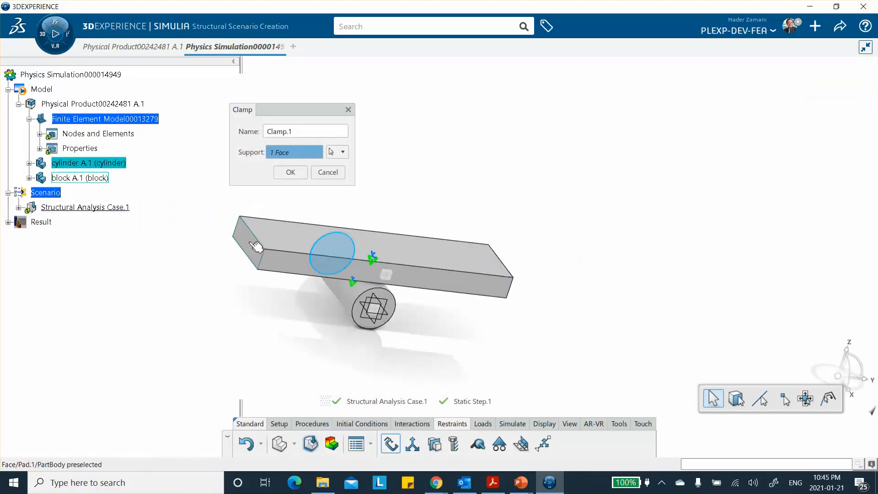
pyautogui.click(256, 246)
pyautogui.moveTo(455, 264); pyautogui.dragTo(300, 231, button='middle')
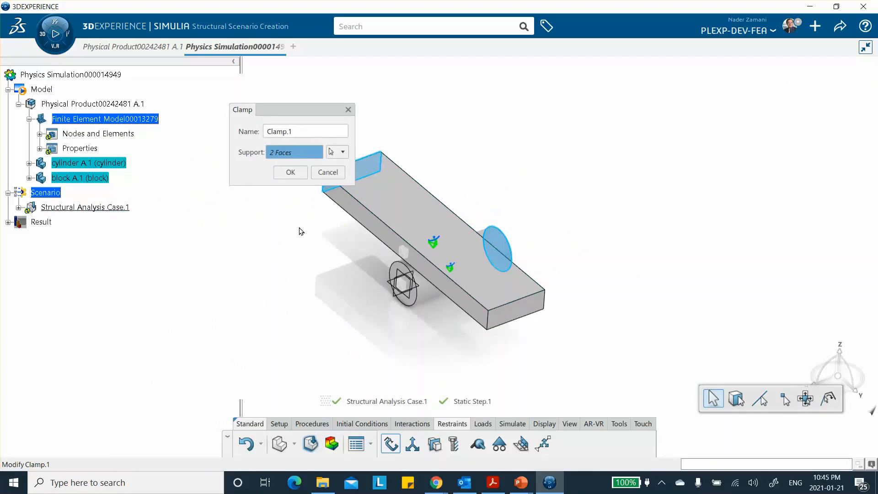
pyautogui.click(290, 172)
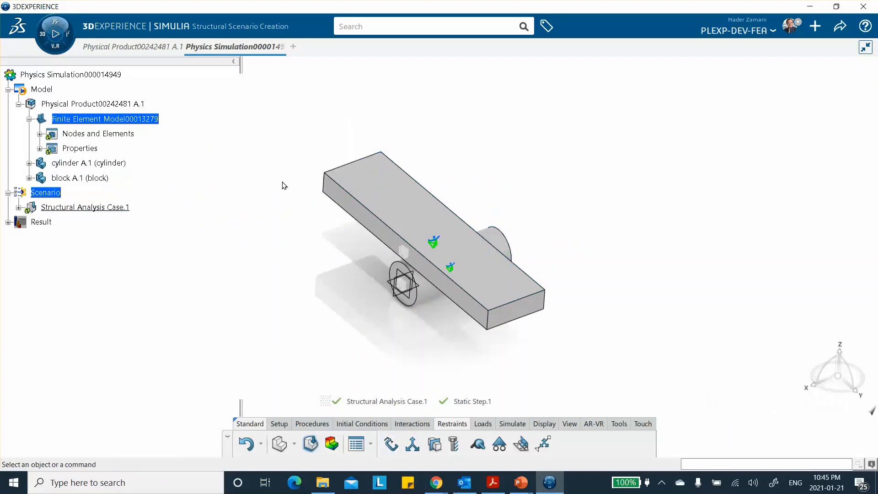
# Step: Start an applied translation with the block's unclamped end face as its support
pyautogui.moveTo(502, 344); pyautogui.dragTo(498, 324, button='middle')
pyautogui.click(483, 423)
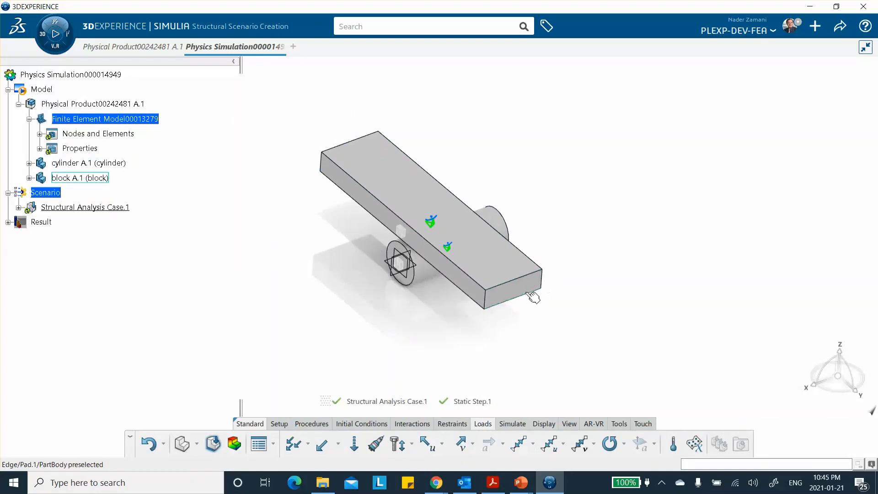
pyautogui.click(428, 444)
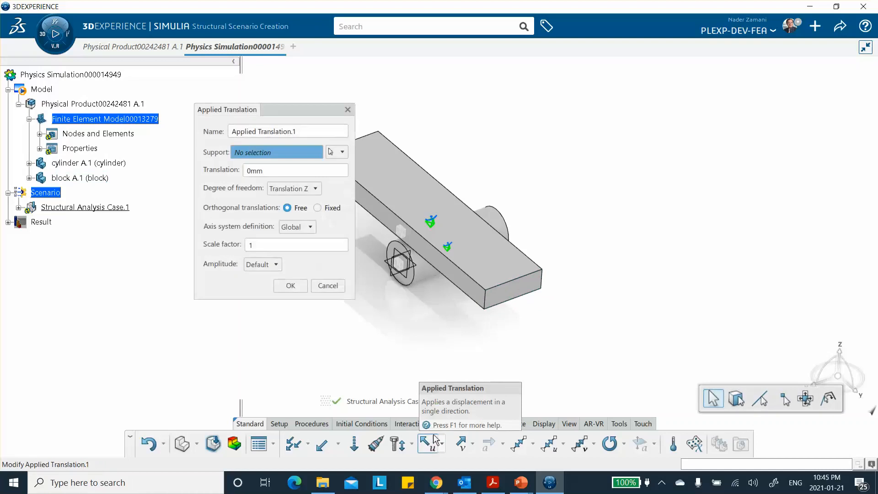
pyautogui.click(513, 298)
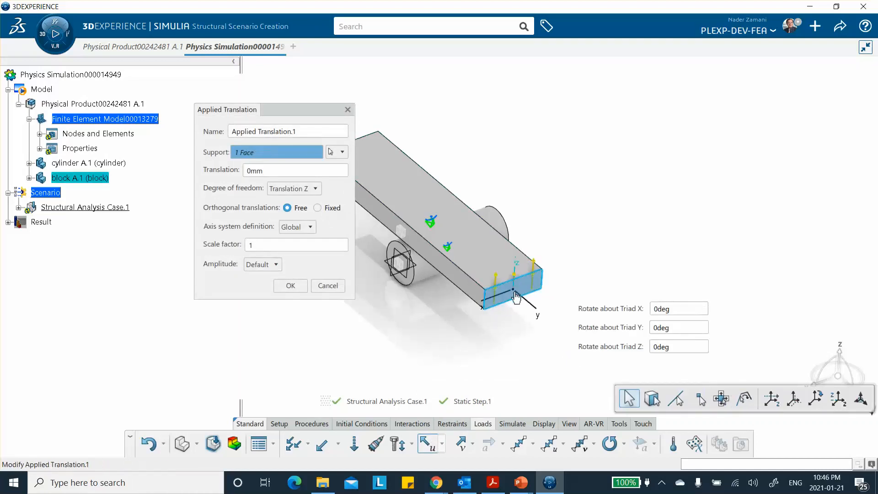
# Step: Look up the prescribed face displacement in the Chap_9 PowerPoint presentation, and return to 3DEXPERIENCE
pyautogui.click(670, 346)
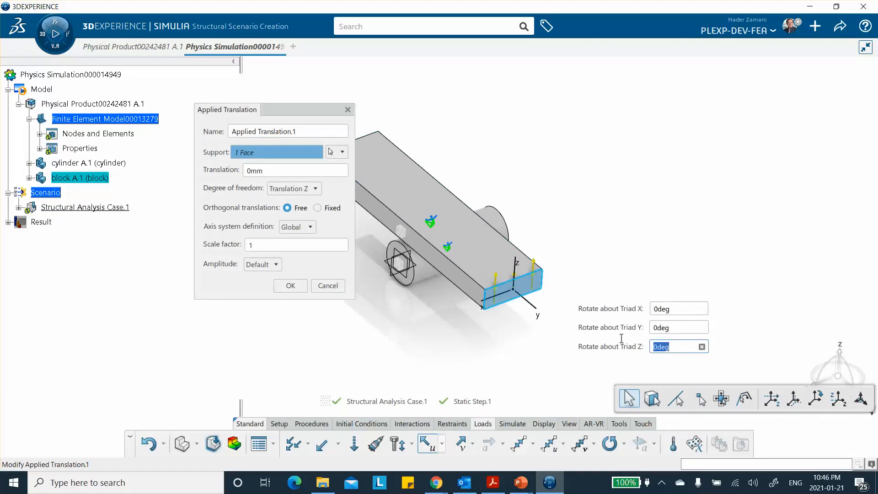
pyautogui.click(519, 483)
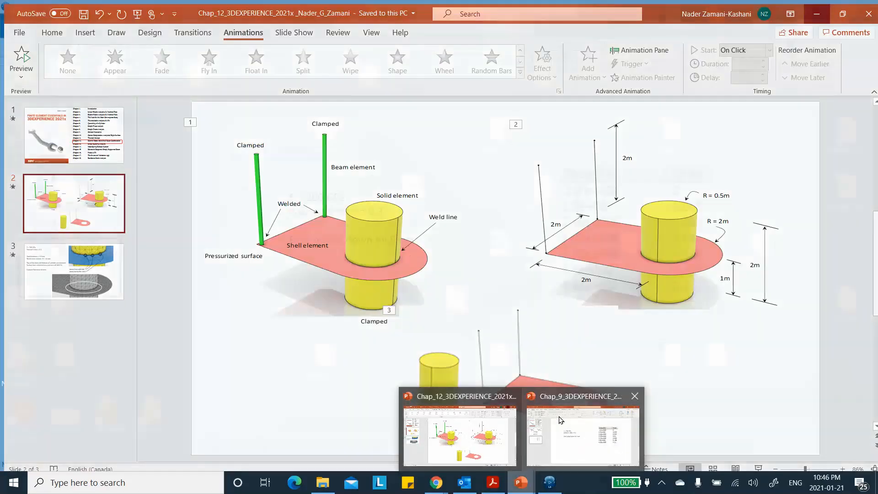
pyautogui.click(531, 402)
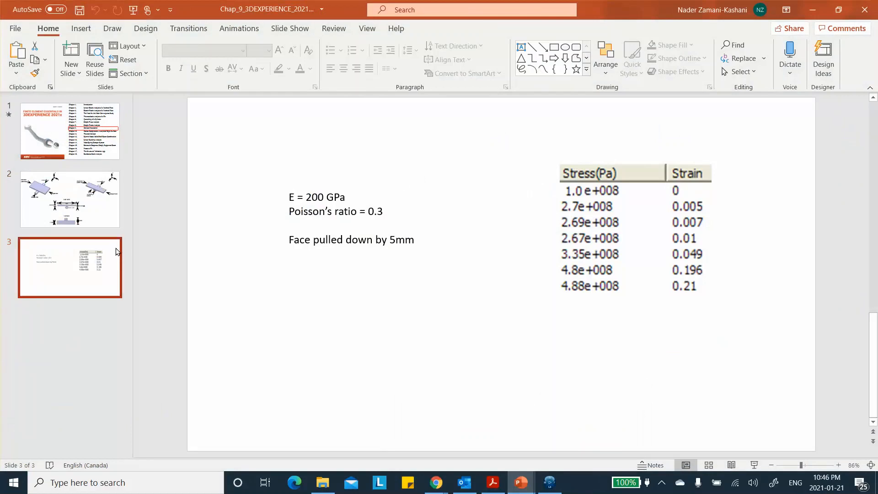
pyautogui.click(812, 9)
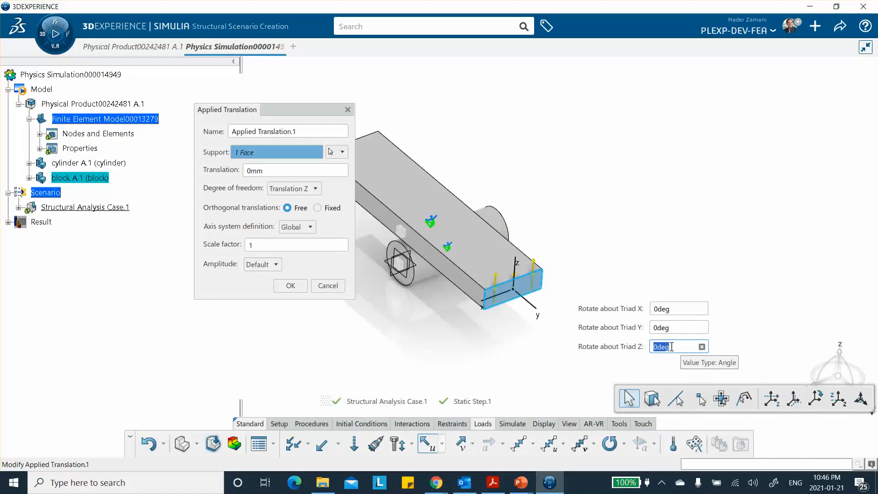
pyautogui.write('-5')
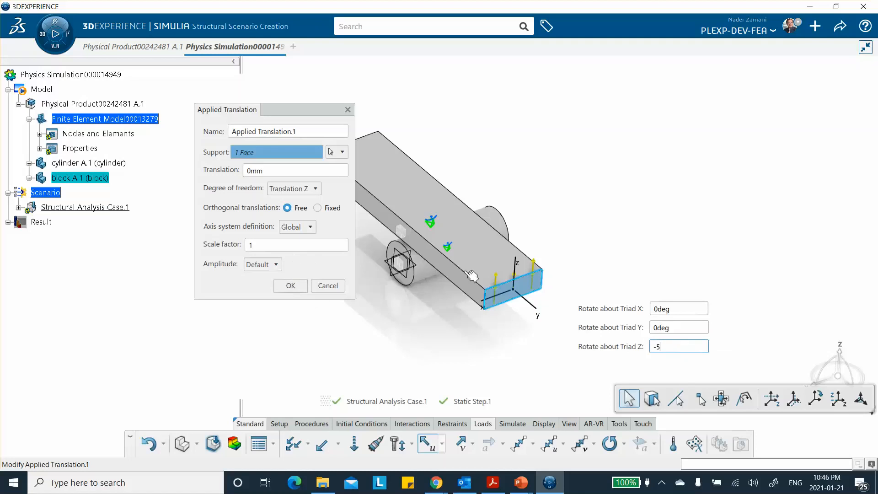
pyautogui.click(659, 346)
pyautogui.write('0')
pyautogui.click(673, 328)
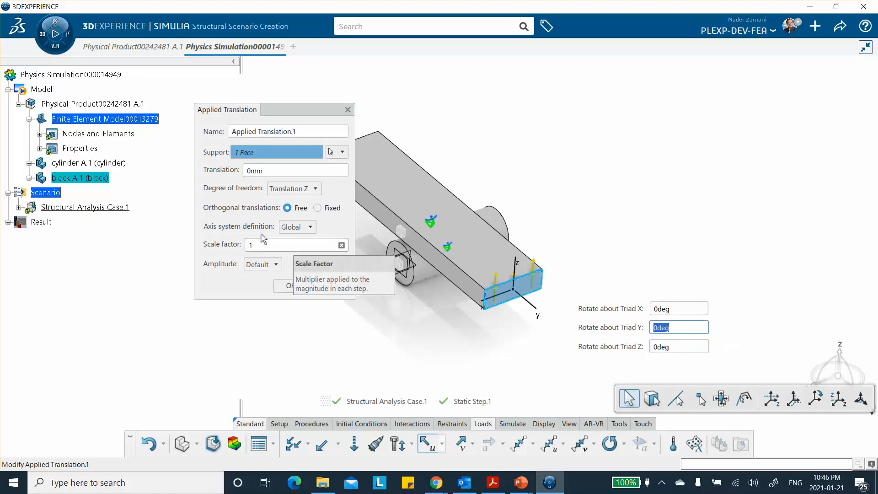
# Step: Set the applied translation to -5 mm along Z and confirm it
pyautogui.click(275, 172)
pyautogui.doubleClick(264, 172)
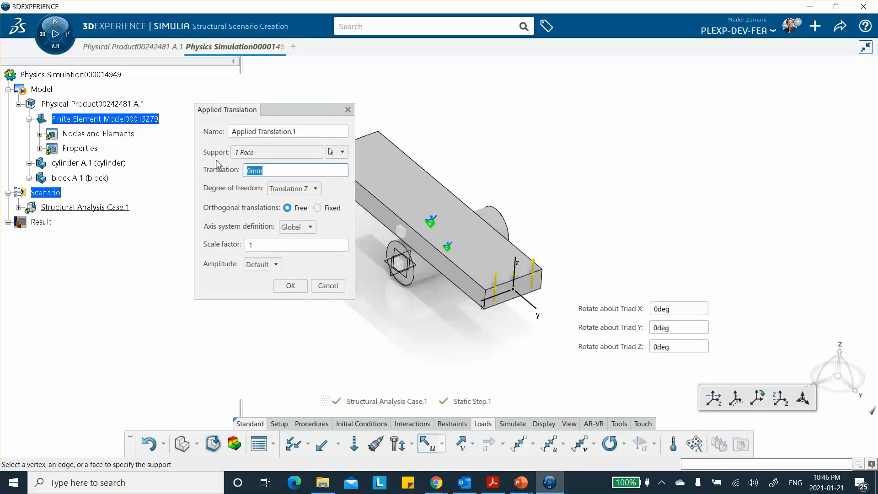
pyautogui.write('-5')
pyautogui.click(290, 285)
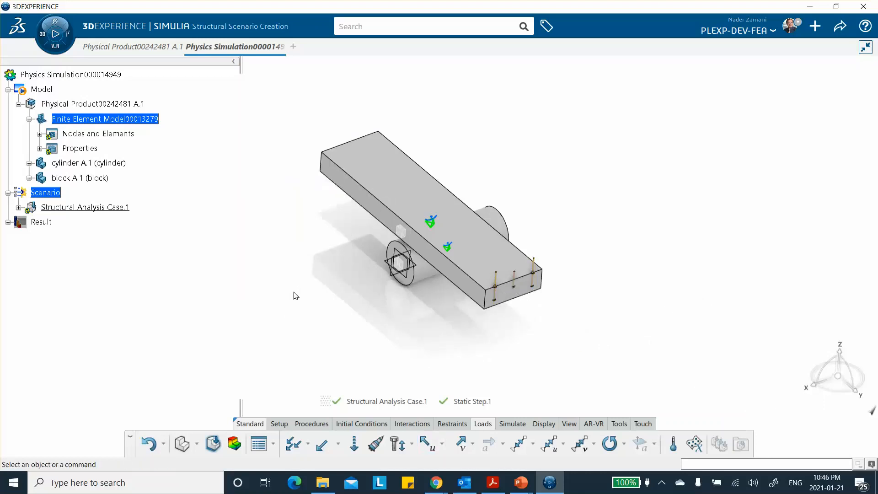
# Step: Save the physics simulation
pyautogui.moveTo(529, 133)
pyautogui.mouseDown(button='middle')
pyautogui.moveTo(518, 98)
pyautogui.moveTo(514, 125)
pyautogui.mouseUp(button='middle')
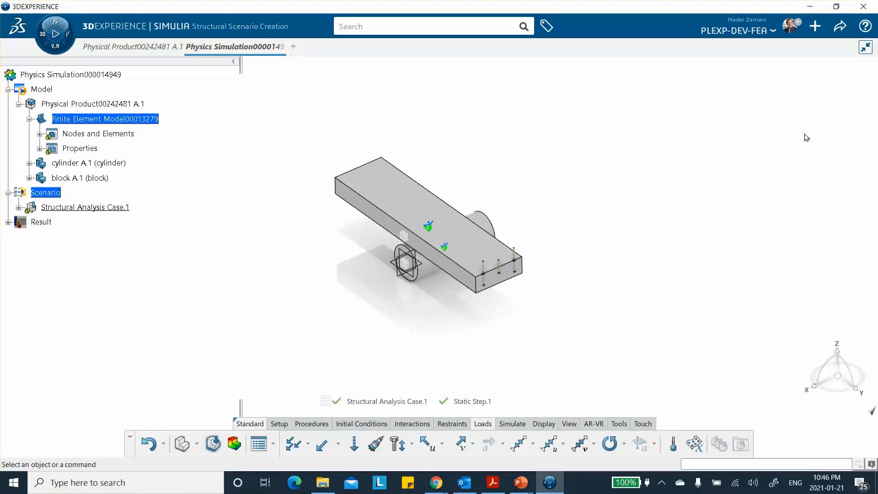
pyautogui.click(840, 26)
pyautogui.click(778, 47)
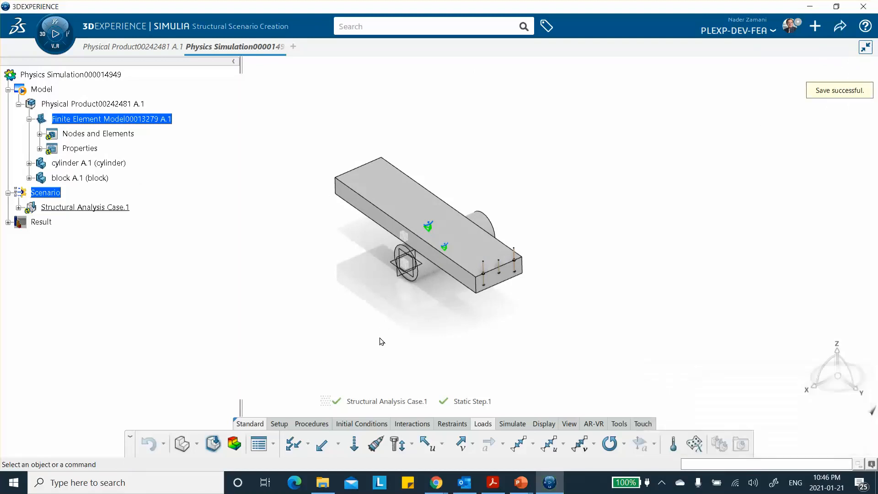
# Step: Run the model and scenario checks, and run the simulation checks as local interactive on 4 cores
pyautogui.click(511, 424)
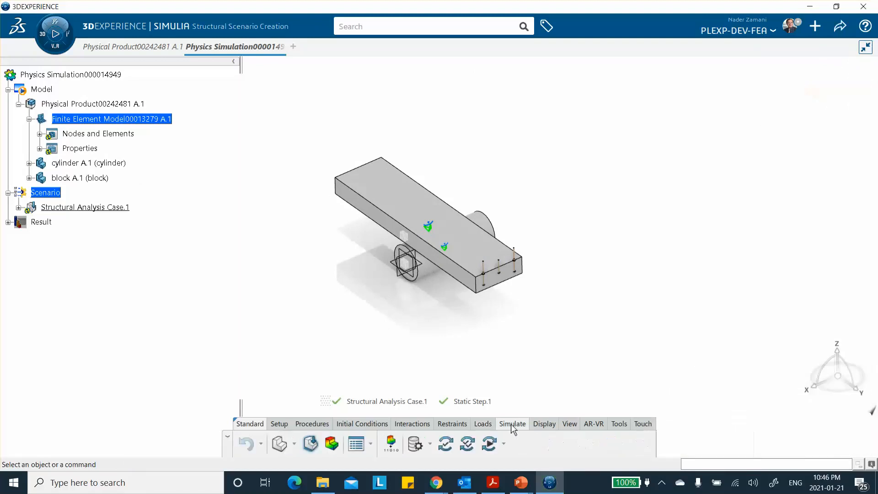
pyautogui.click(446, 443)
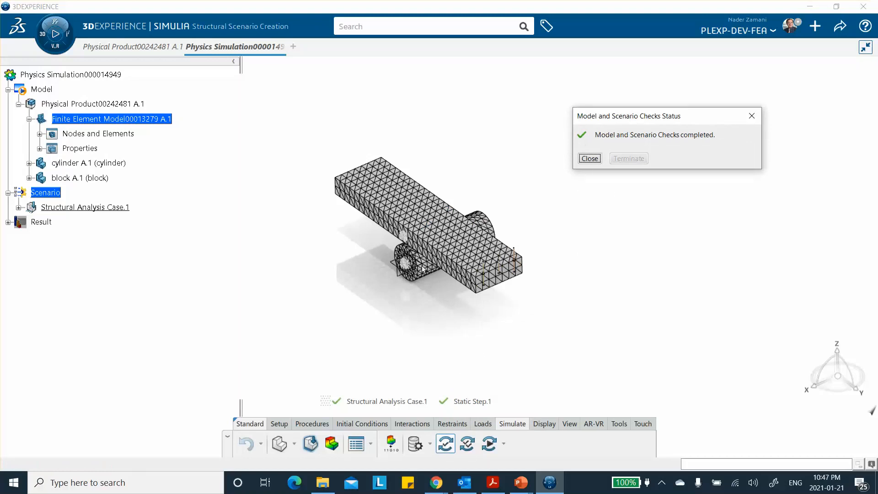
pyautogui.click(590, 159)
pyautogui.click(470, 446)
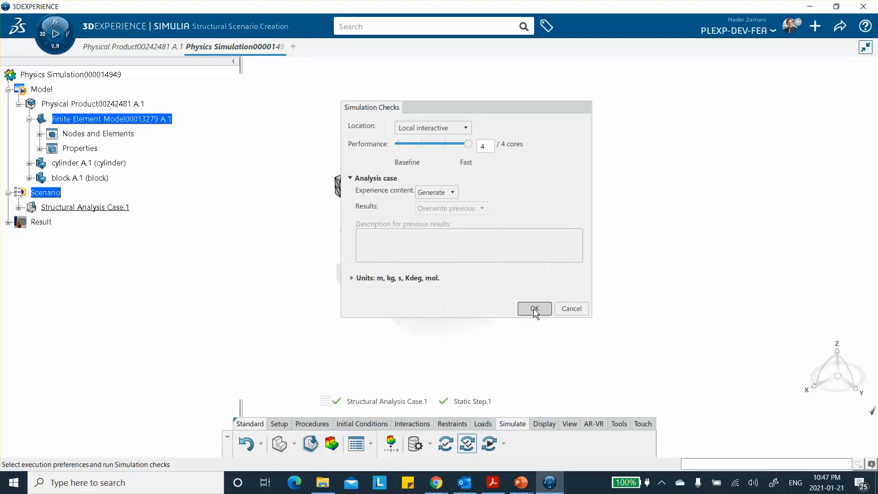
pyautogui.click(534, 308)
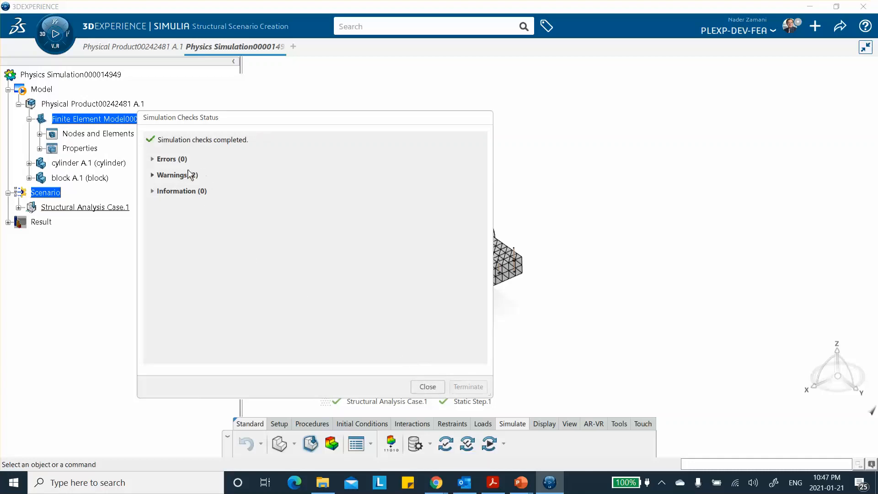
# Step: Close the completed simulation checks, run the structural simulation, and dismiss its status report once it finishes
pyautogui.click(427, 386)
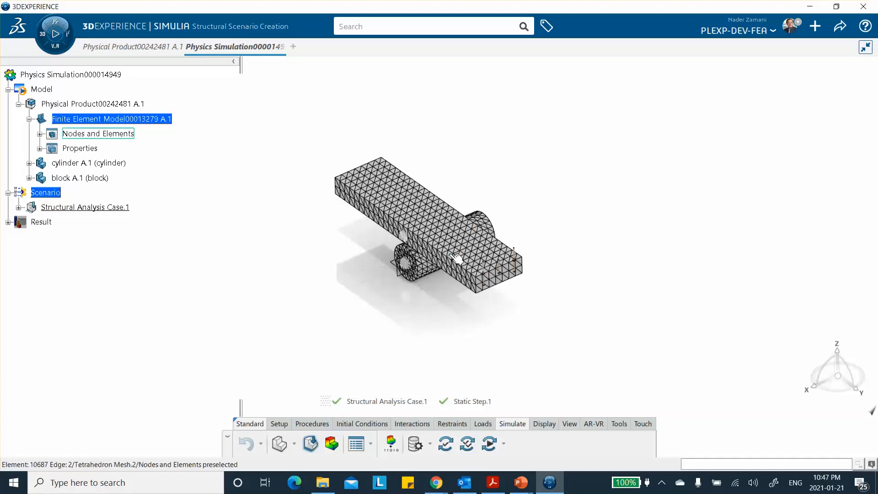
pyautogui.click(488, 443)
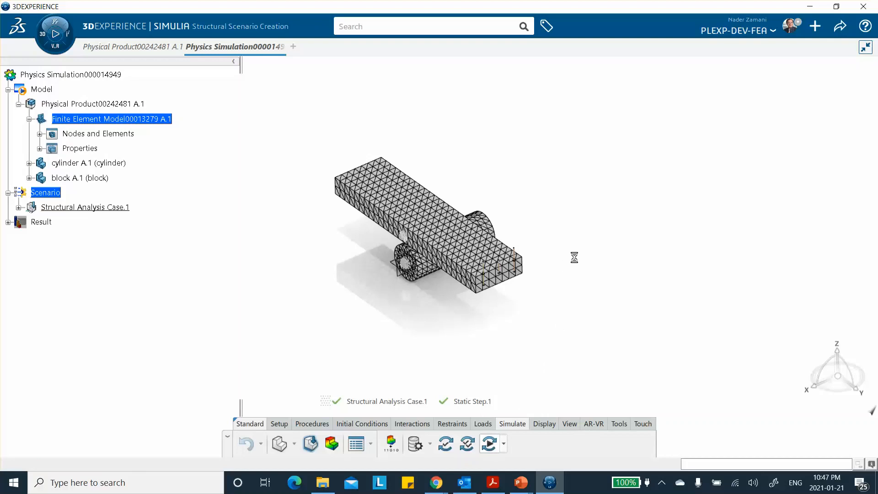
pyautogui.click(534, 309)
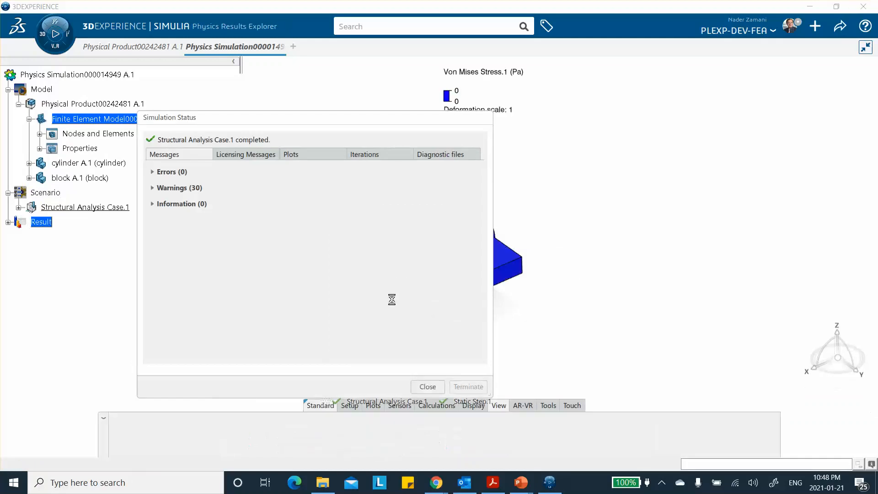
pyautogui.click(428, 384)
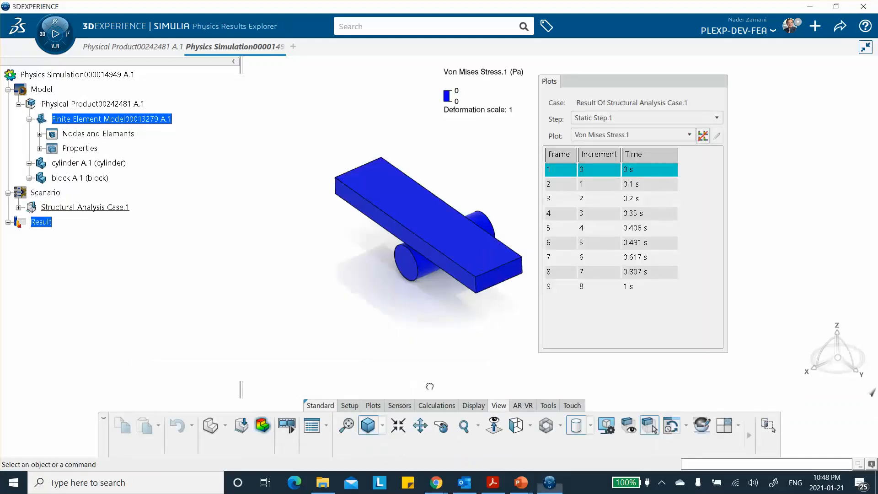
# Step: Step through the Von Mises stress frames up to the final 1 s frame and inspect where the block meets the cylinder
pyautogui.click(582, 185)
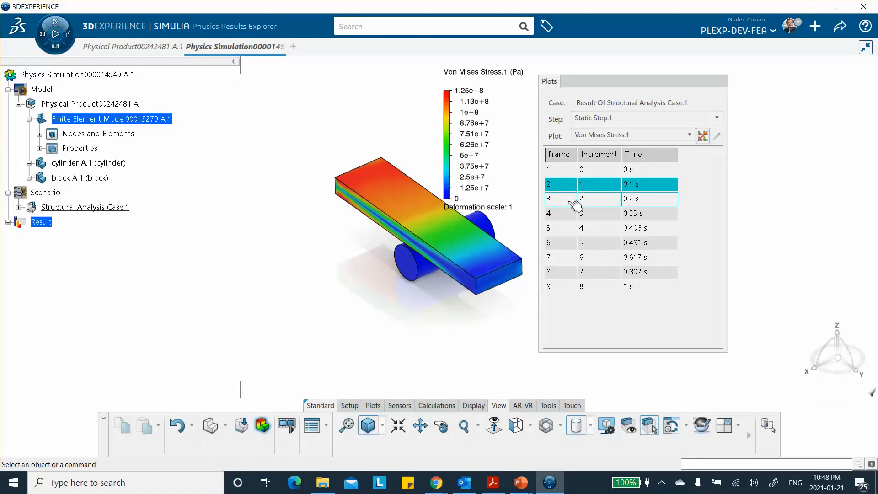
pyautogui.click(572, 201)
pyautogui.click(577, 258)
pyautogui.click(583, 274)
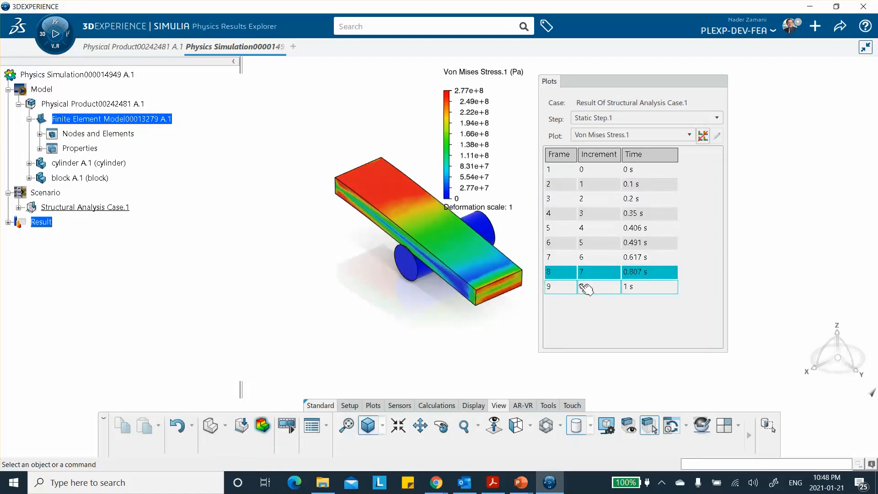
pyautogui.click(584, 286)
pyautogui.moveTo(462, 255); pyautogui.dragTo(431, 197, button='middle')
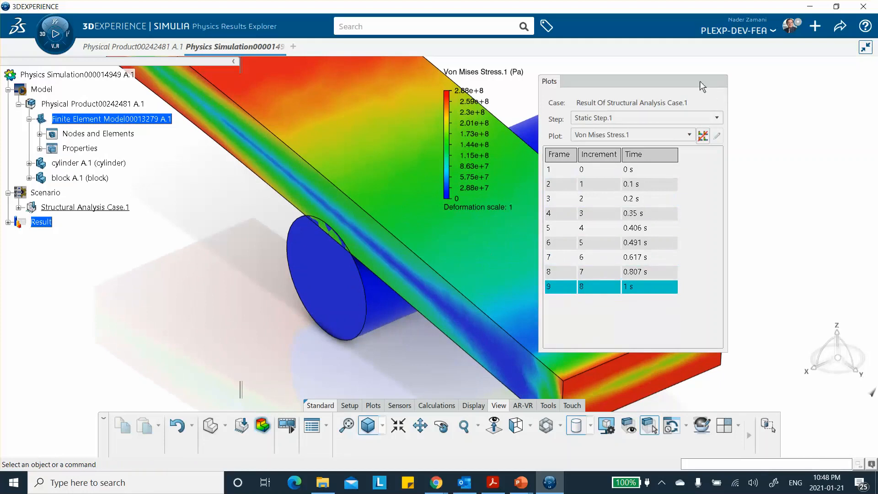
pyautogui.moveTo(256, 303); pyautogui.dragTo(277, 332, button='middle')
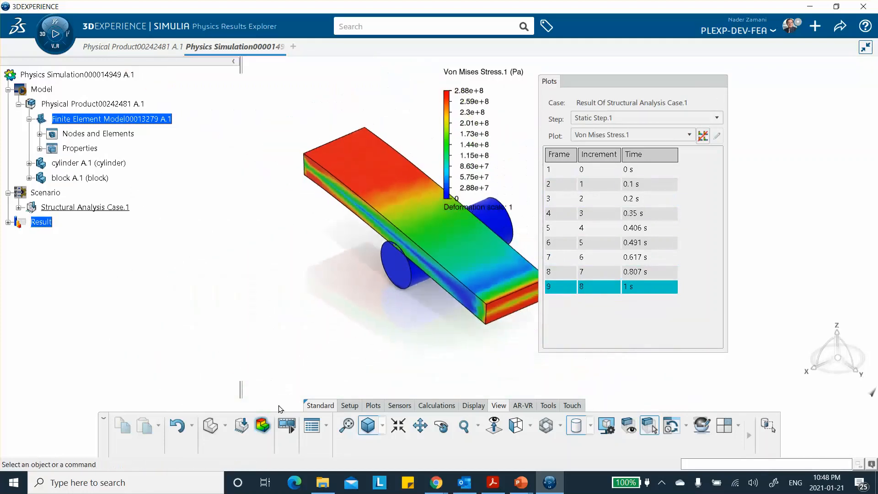
# Step: Return to Structural Scenario Creation and hide the FE model through Visualization Management
pyautogui.click(224, 426)
pyautogui.click(241, 425)
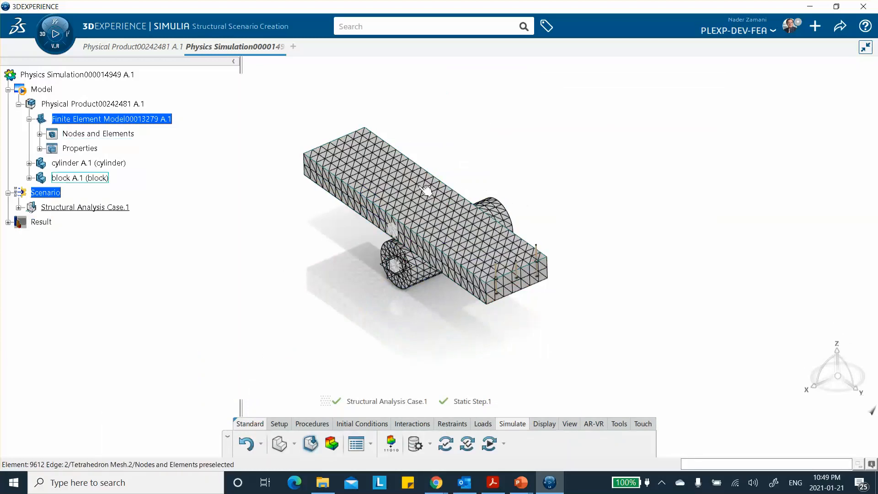
pyautogui.rightClick(595, 113)
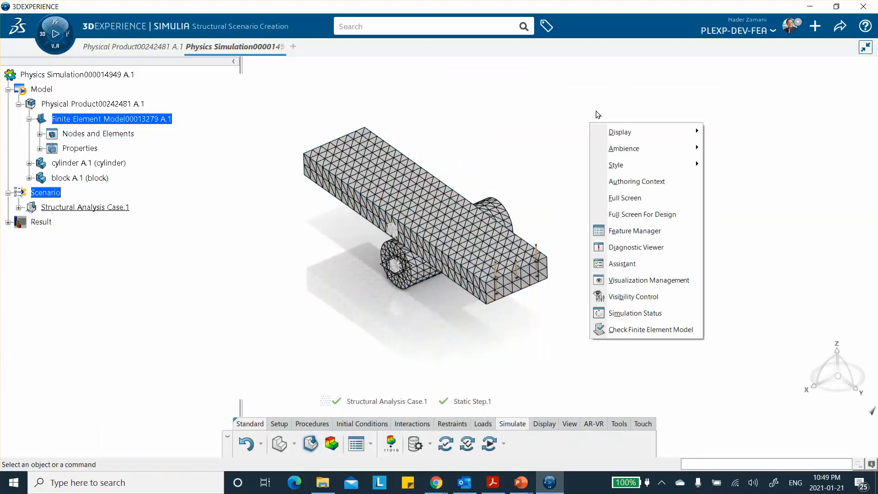
pyautogui.click(624, 280)
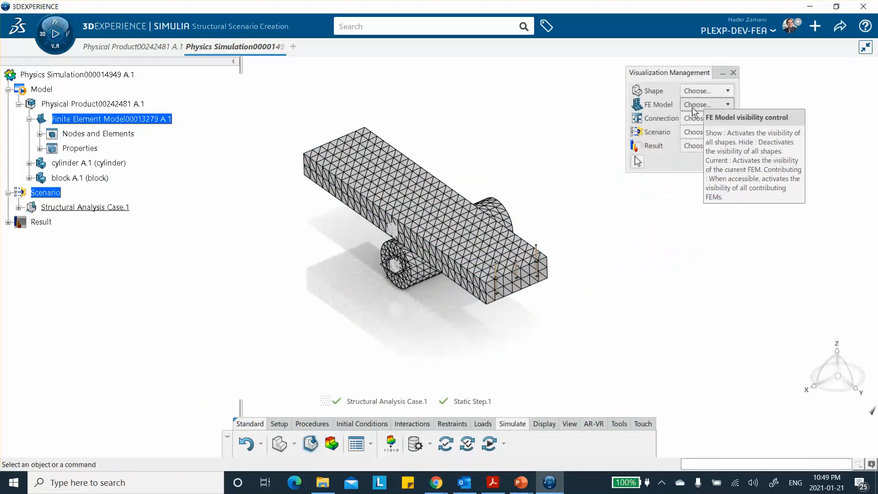
pyautogui.click(692, 105)
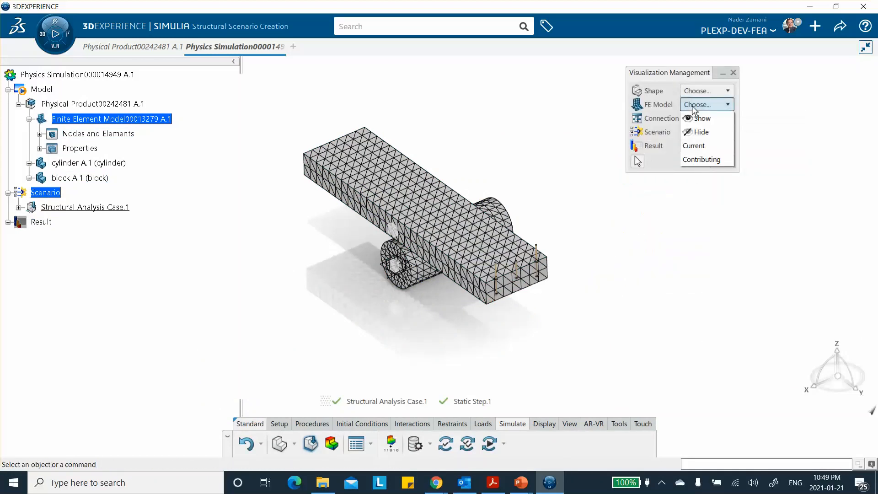
pyautogui.click(699, 132)
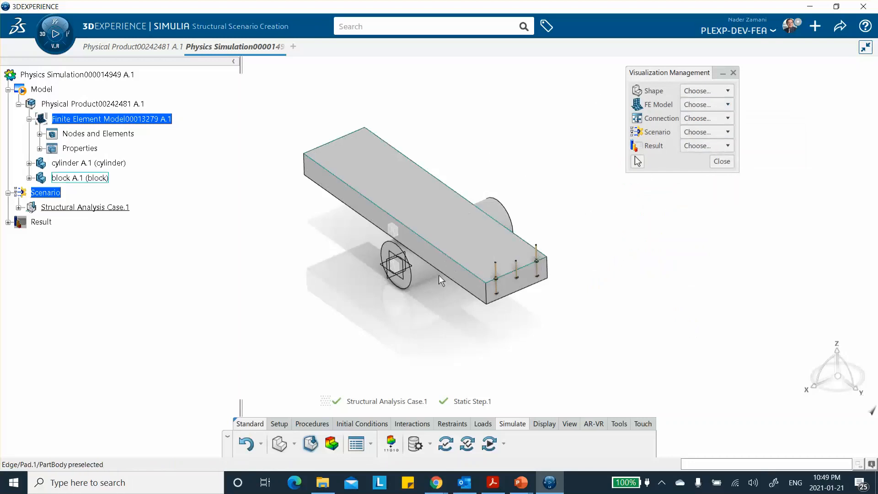
# Step: Start a surface-based contact and set the block's underside face as the master surface
pyautogui.click(410, 425)
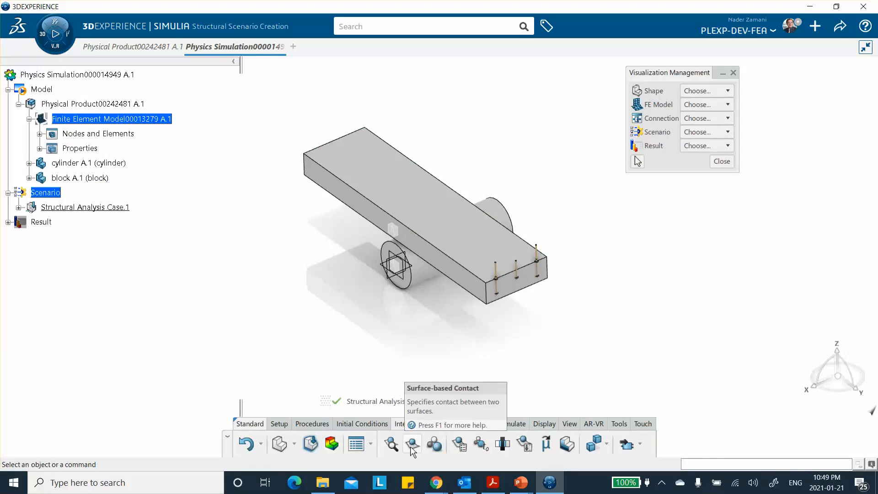
pyautogui.click(411, 444)
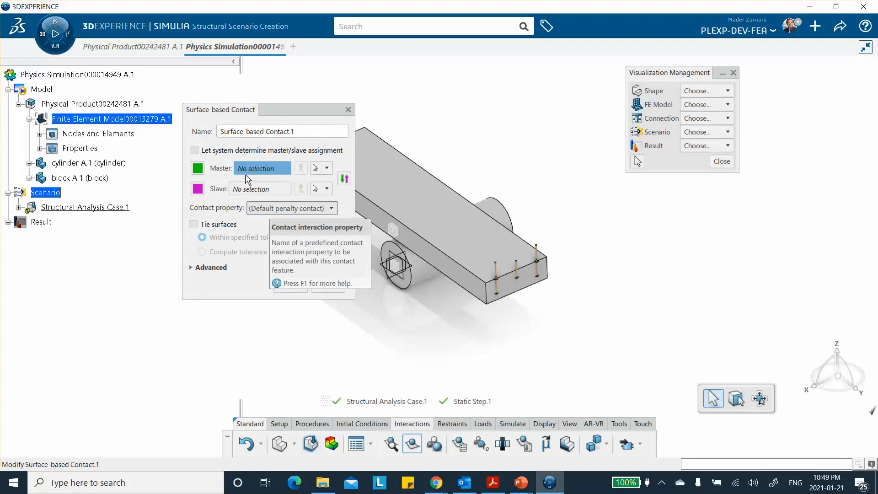
pyautogui.moveTo(242, 112); pyautogui.dragTo(224, 132)
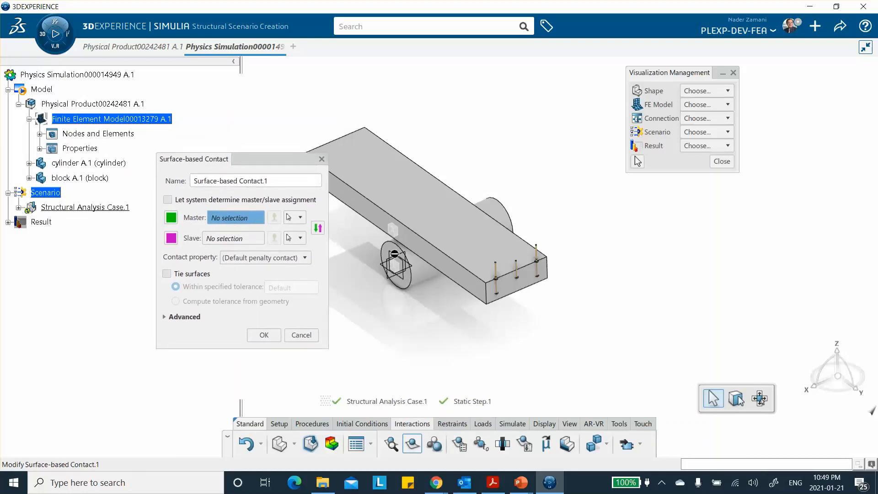
pyautogui.moveTo(442, 330); pyautogui.dragTo(471, 256, button='middle')
pyautogui.click(477, 277)
pyautogui.moveTo(461, 190); pyautogui.dragTo(437, 336, button='middle')
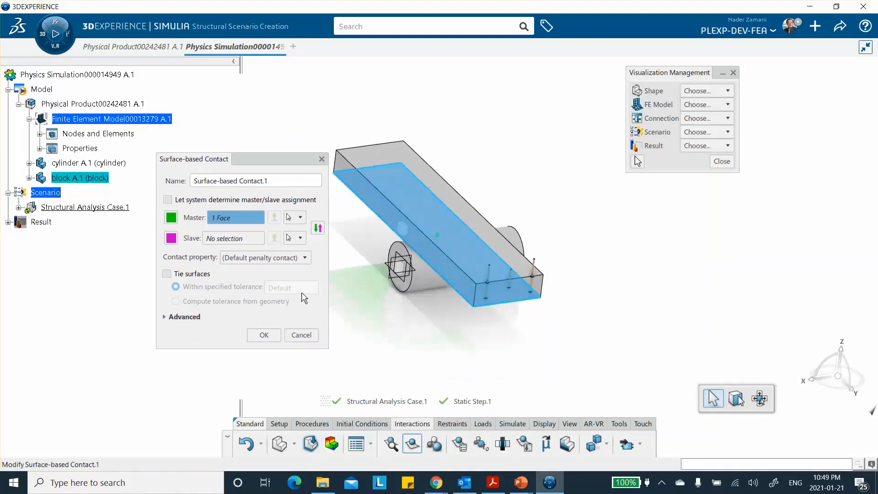
# Step: Set the cylinder's curved face as the slave surface and confirm the contact with the default penalty contact property
pyautogui.click(221, 237)
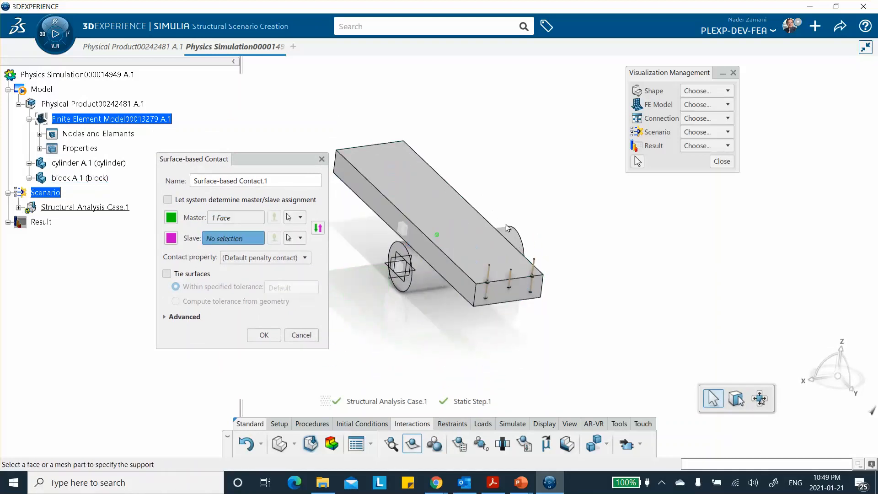
pyautogui.click(516, 238)
pyautogui.moveTo(517, 238); pyautogui.dragTo(320, 256, button='middle')
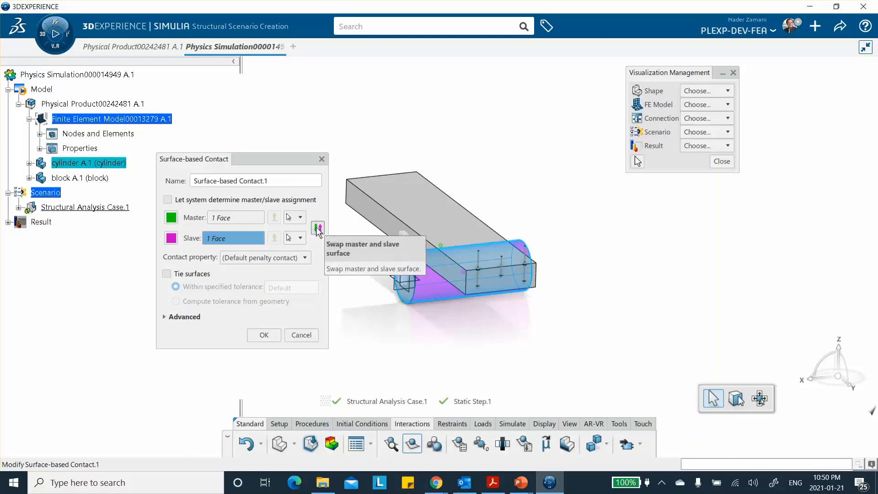
pyautogui.click(259, 336)
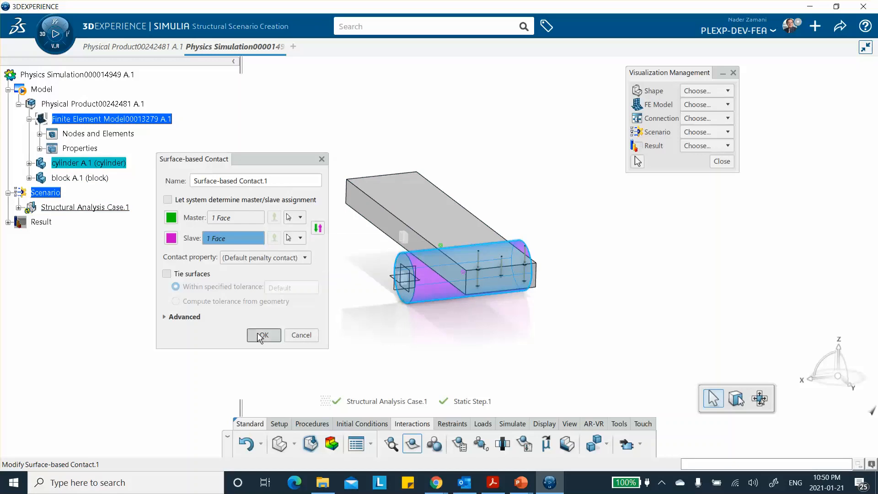
pyautogui.moveTo(329, 306); pyautogui.dragTo(388, 316, button='middle')
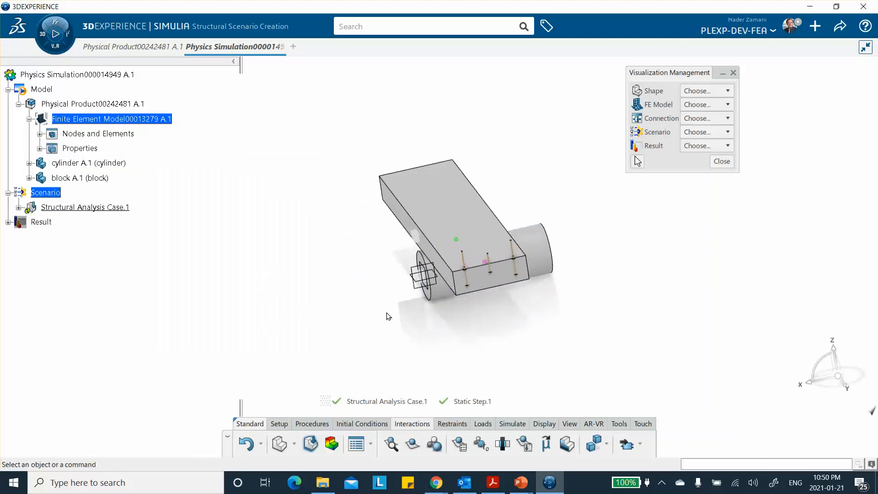
# Step: Rerun the structural simulation, view its iterations and total time plot while it solves, and dismiss the status report on completion
pyautogui.click(511, 424)
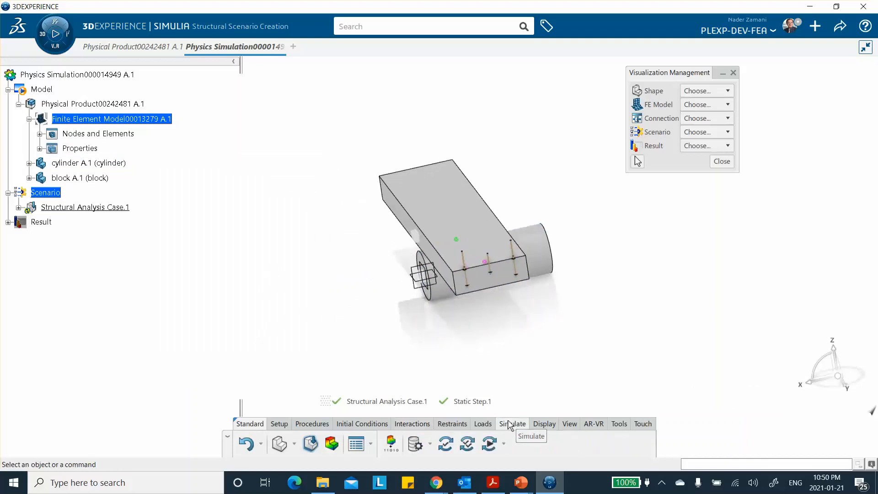
pyautogui.click(489, 444)
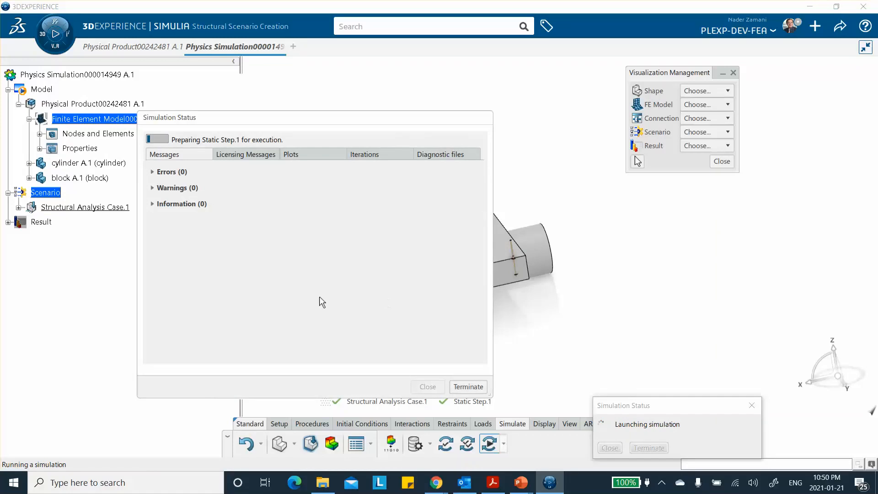
pyautogui.click(368, 158)
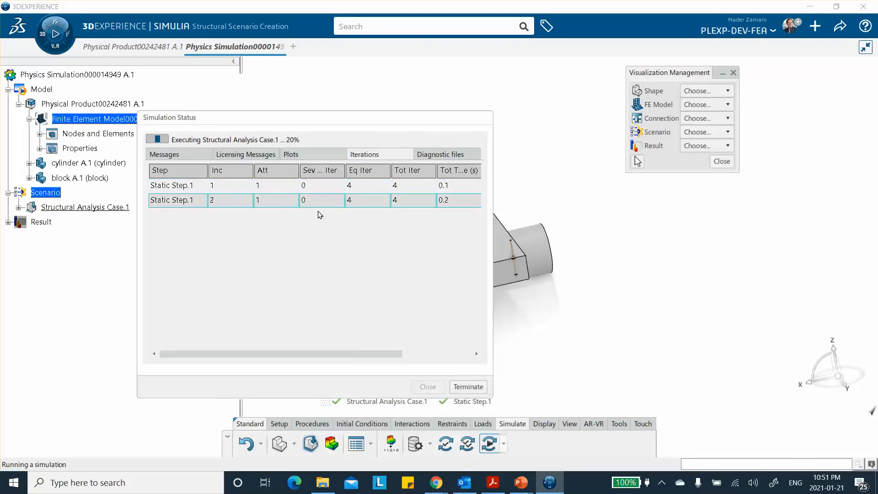
pyautogui.click(304, 155)
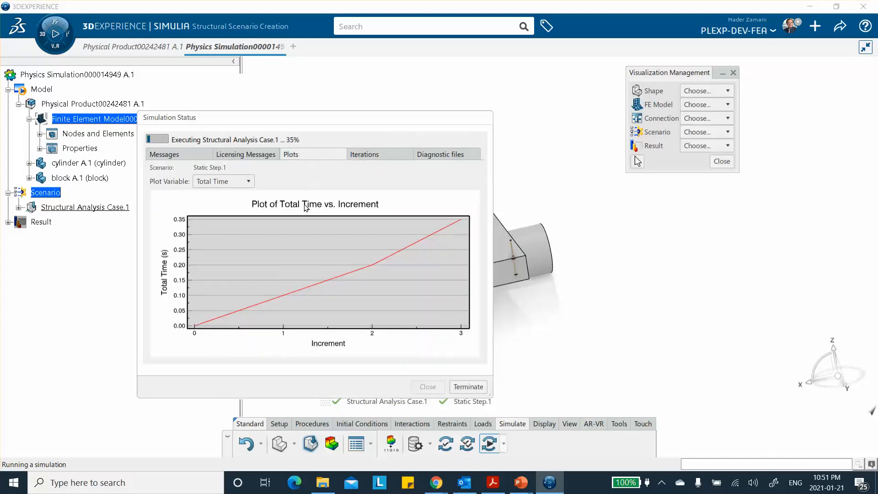
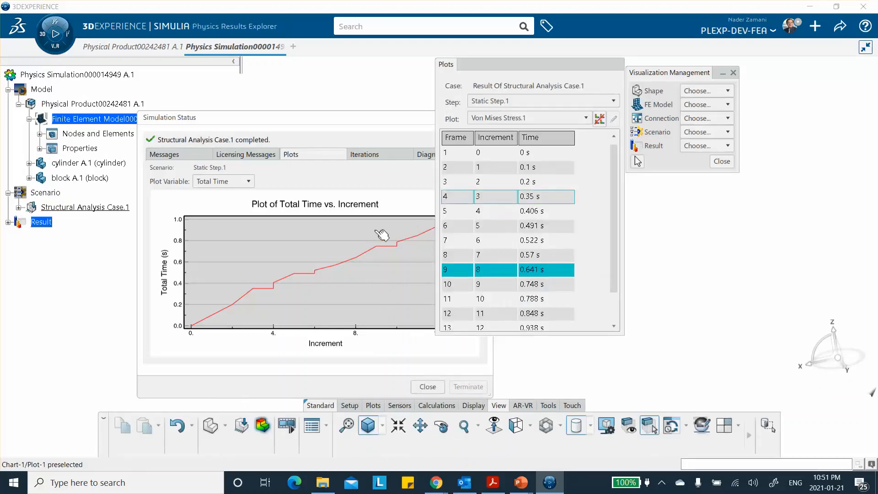
pyautogui.moveTo(533, 64); pyautogui.dragTo(603, 98)
pyautogui.click(428, 386)
# Step: Step through the Von Mises stress frames from 0 s to 0.848 s and examine the contact between block and cylinder
pyautogui.moveTo(374, 326); pyautogui.dragTo(284, 265, button='middle')
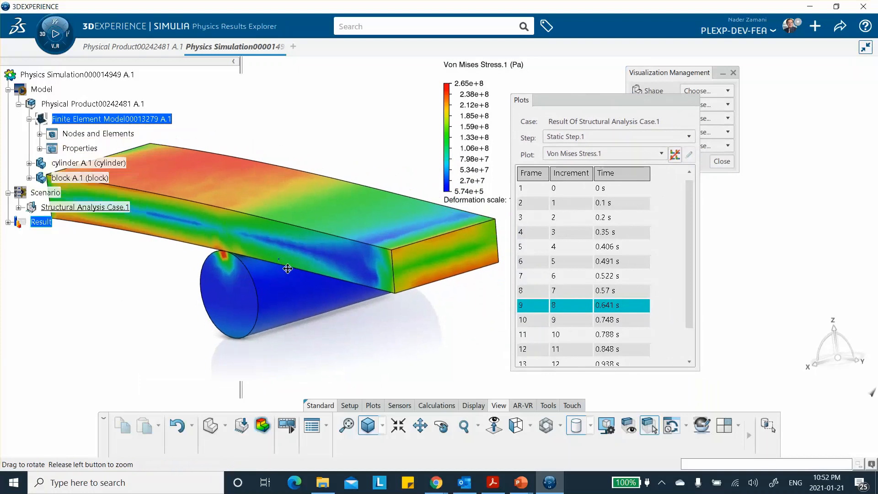
pyautogui.click(533, 188)
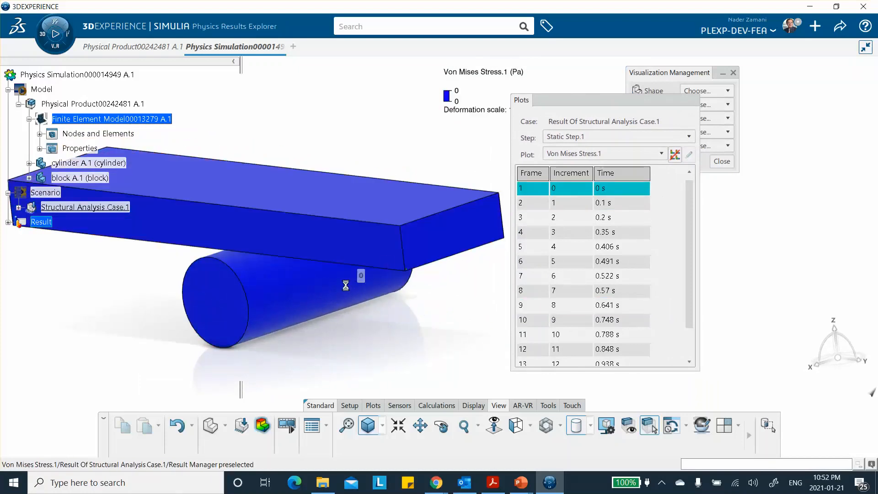
pyautogui.click(560, 204)
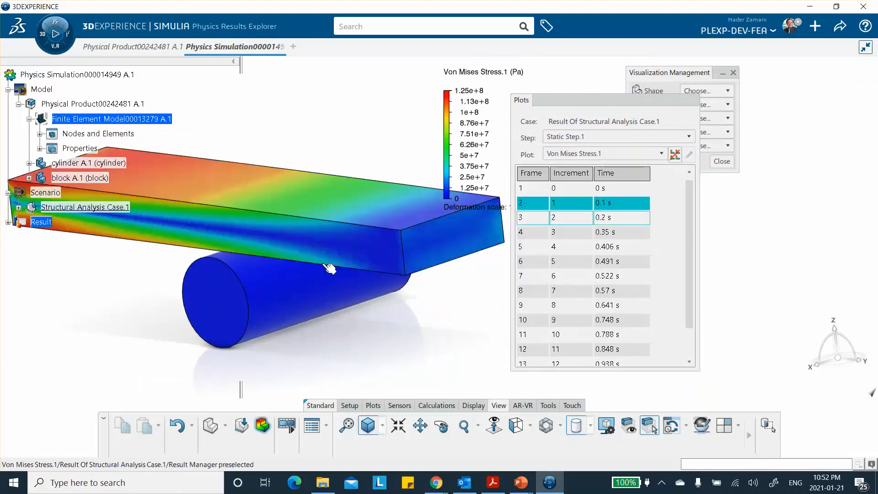
pyautogui.click(549, 217)
pyautogui.click(560, 232)
pyautogui.click(562, 247)
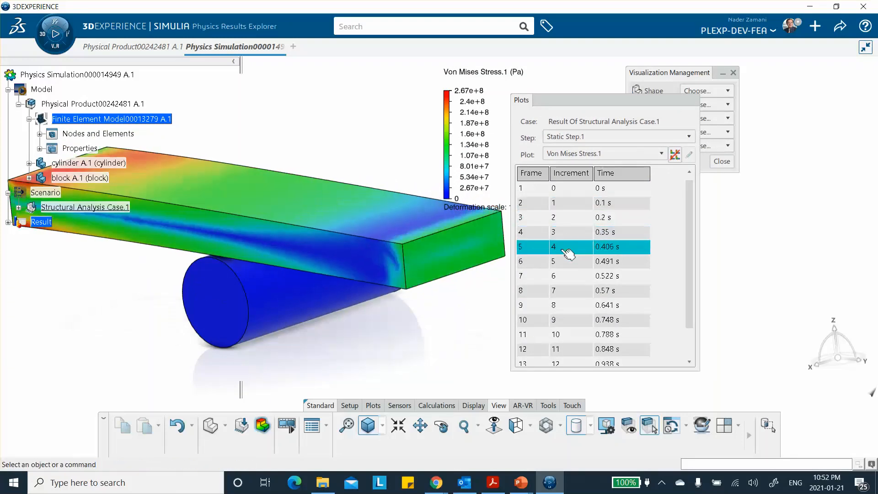
pyautogui.click(558, 262)
pyautogui.click(559, 276)
pyautogui.click(560, 290)
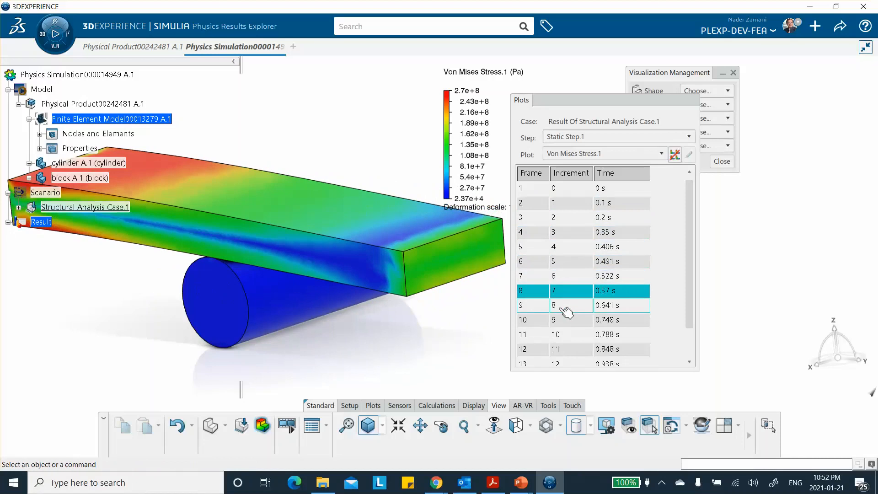
pyautogui.click(565, 306)
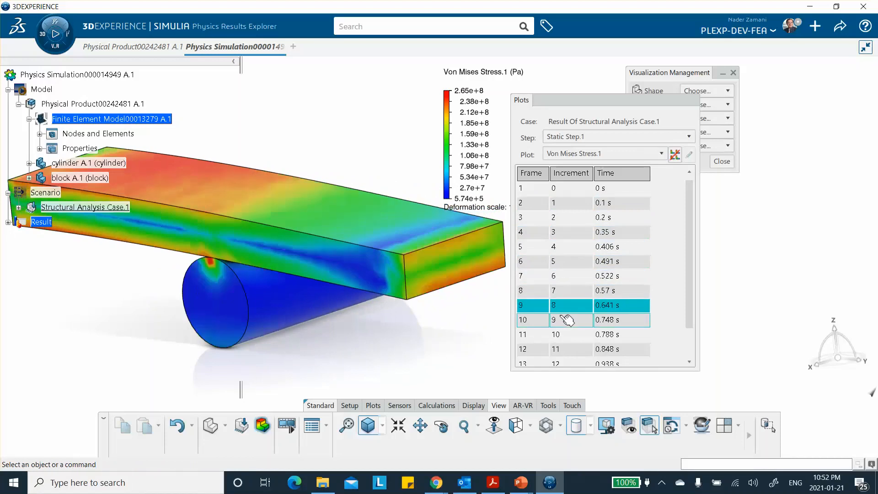
pyautogui.click(532, 320)
pyautogui.click(554, 350)
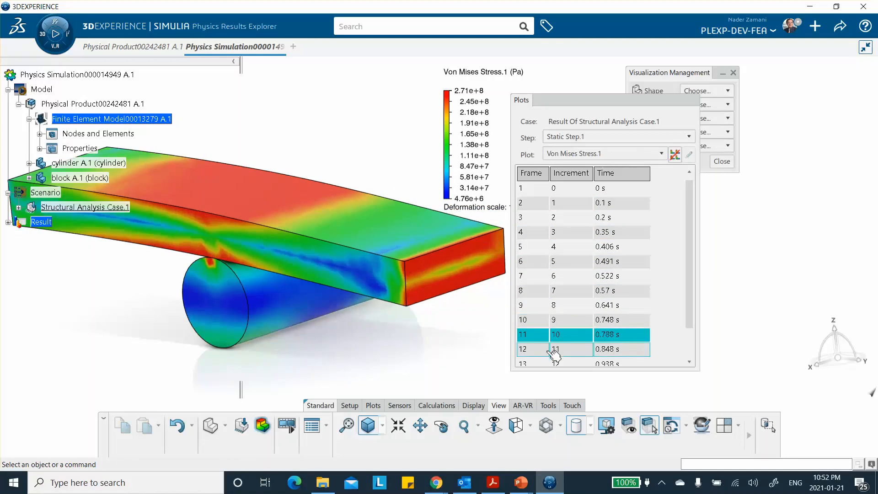
pyautogui.click(554, 349)
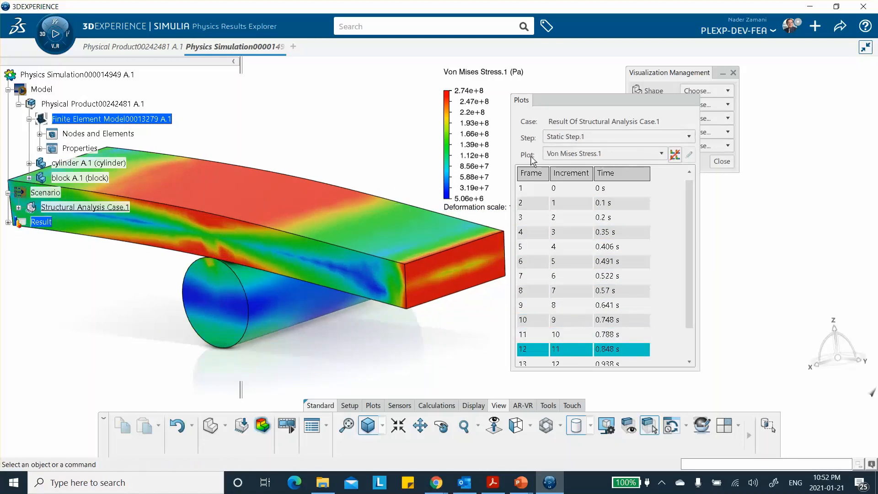
pyautogui.moveTo(405, 210); pyautogui.dragTo(278, 125, button='middle')
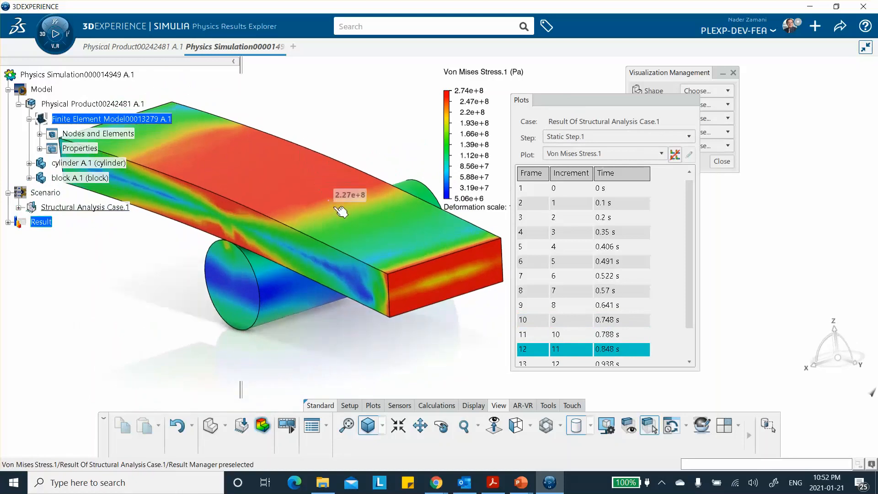